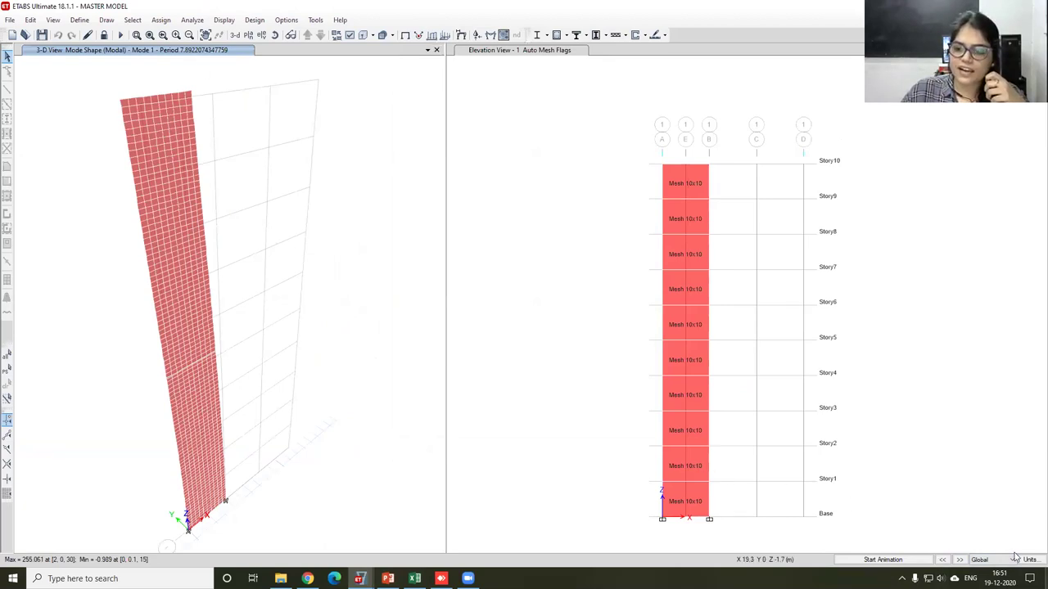
Step: Step the 3-D modal shape display forward through the modes up to Mode 5
{"action": "left_click", "coordinate": [963, 560]}
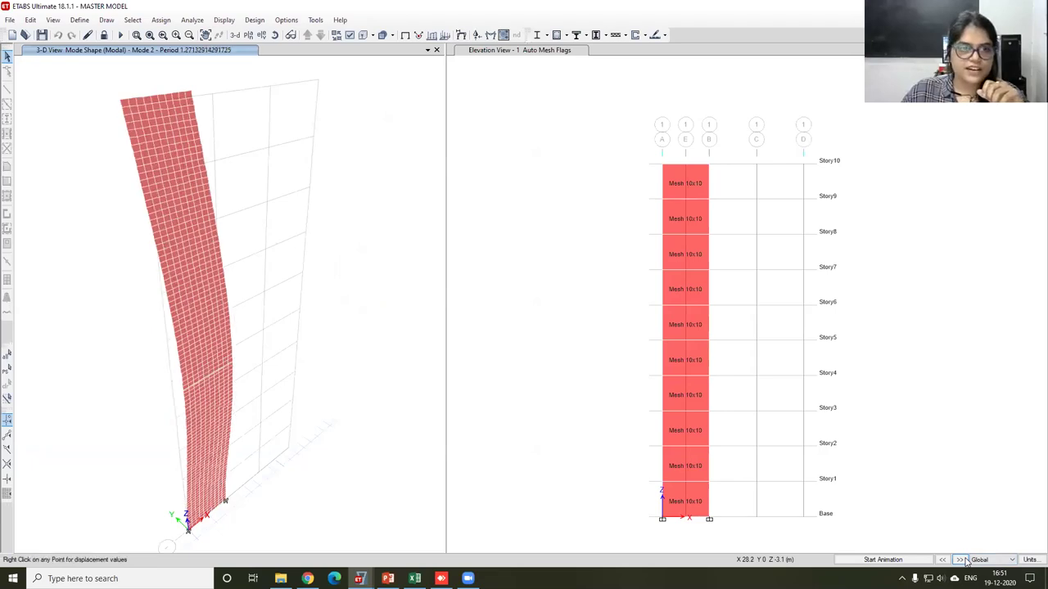
{"action": "left_click", "coordinate": [963, 560]}
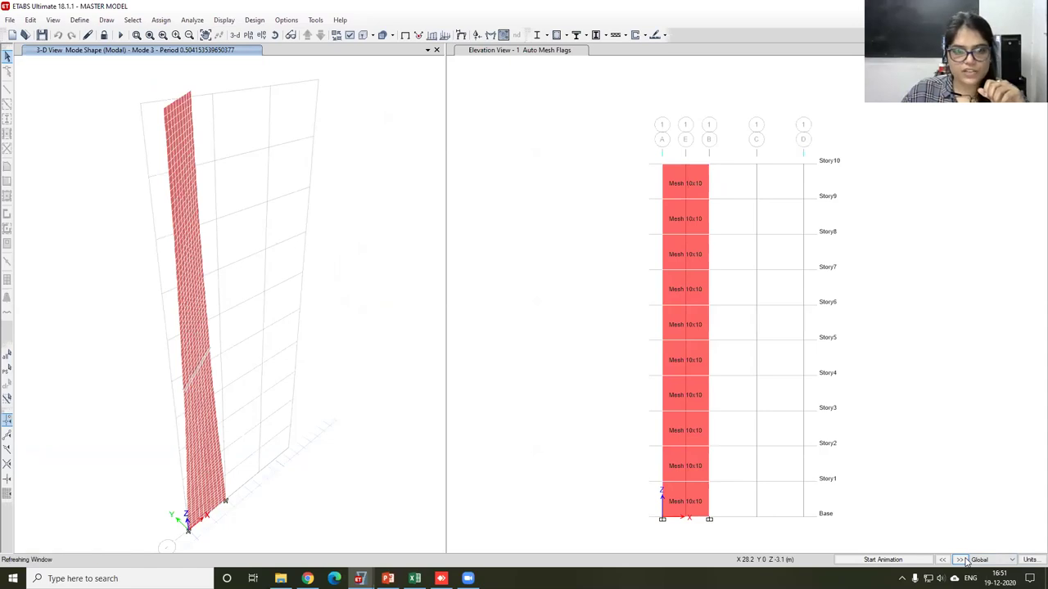
{"action": "left_click", "coordinate": [964, 560]}
{"action": "left_click", "coordinate": [963, 560]}
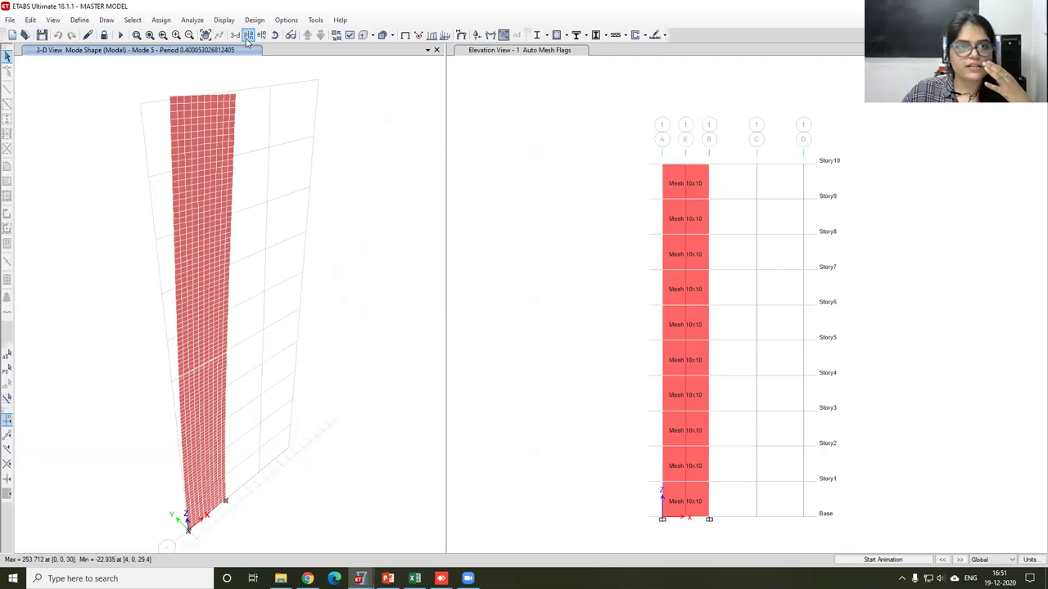
Step: Show the Structure Output result tables with base reactions and modal information, and display the Modal Participating Mass Ratios table
{"action": "left_click", "coordinate": [224, 20]}
{"action": "left_click", "coordinate": [262, 300]}
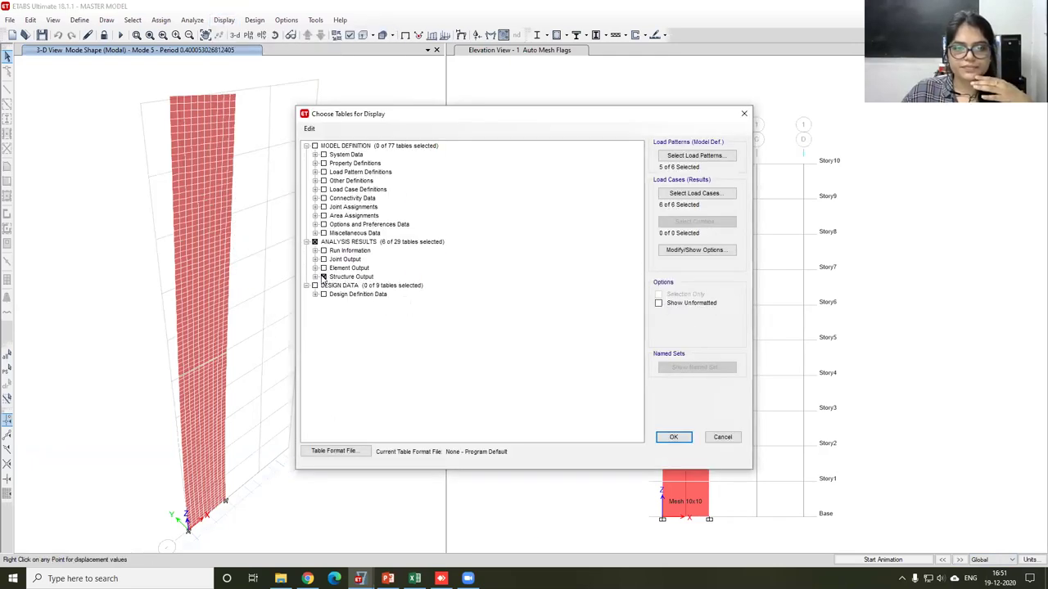
{"action": "left_click", "coordinate": [324, 277]}
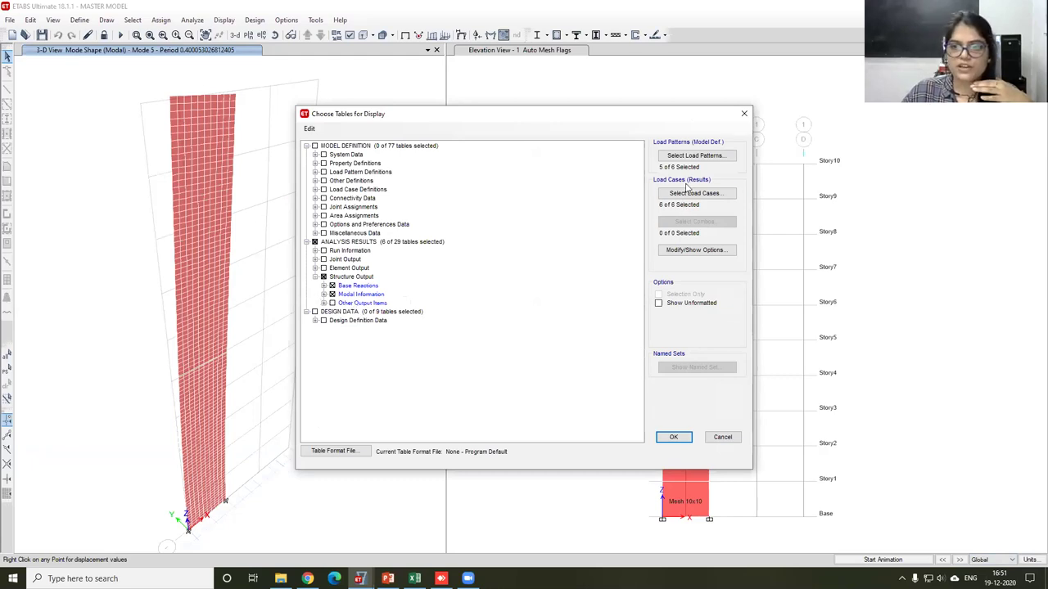
{"action": "left_click", "coordinate": [674, 437]}
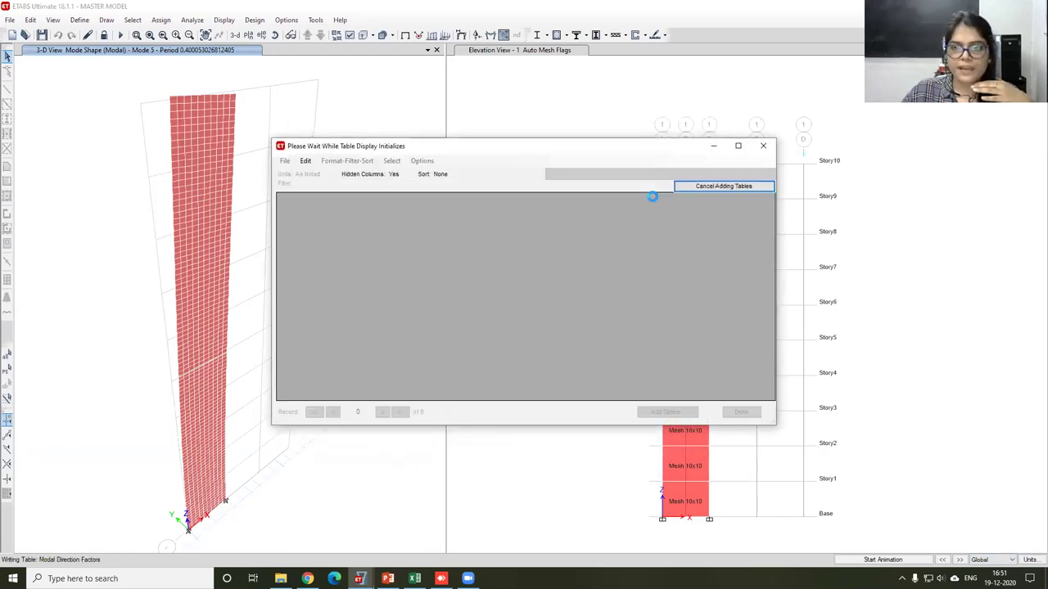
{"action": "left_click", "coordinate": [664, 175]}
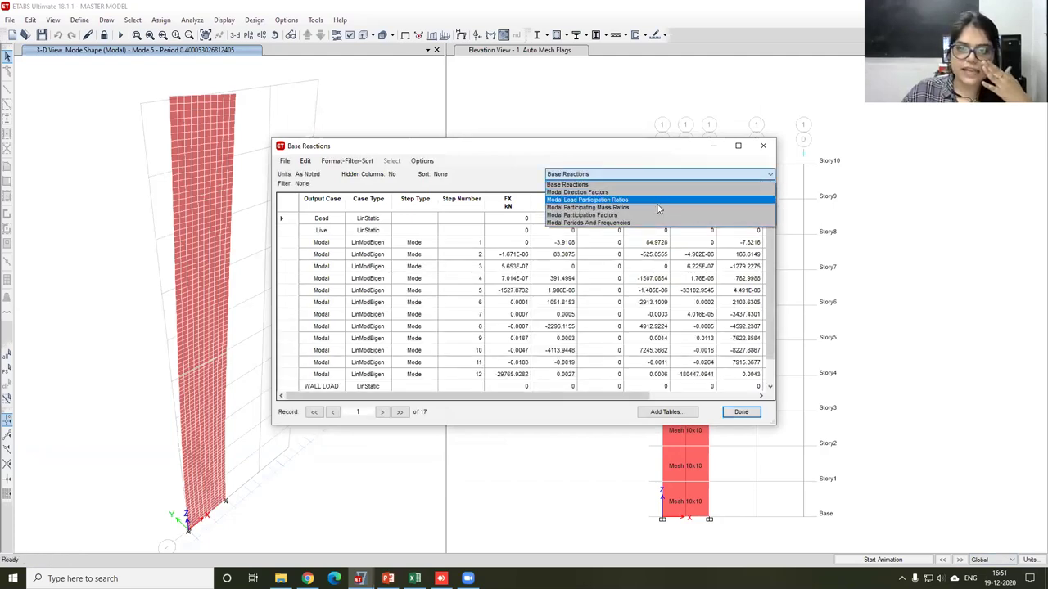
{"action": "left_click", "coordinate": [659, 207]}
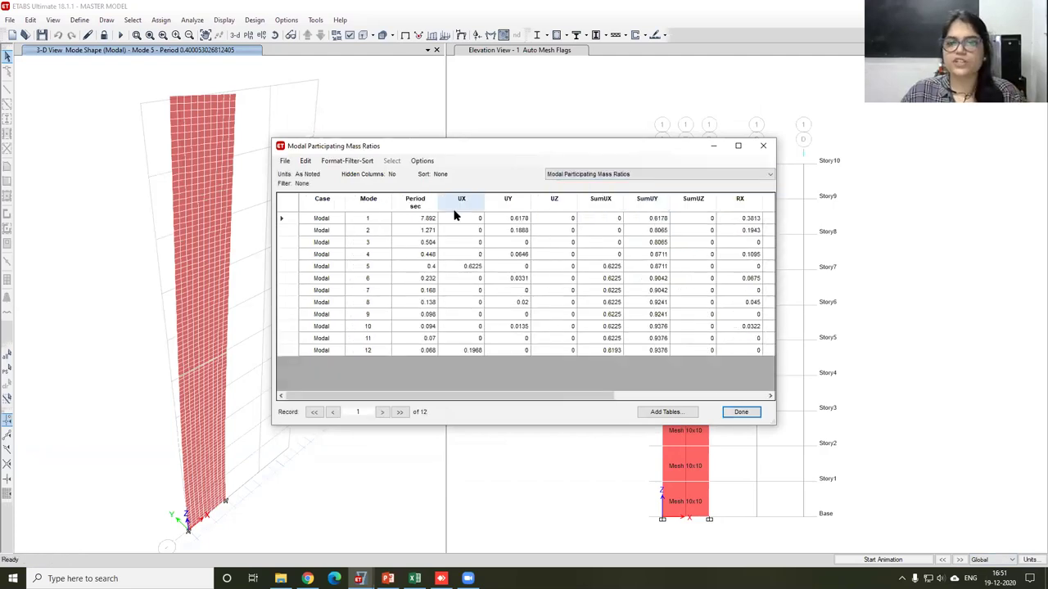
Step: Switch to the RS_hard soil workbook in Excel and compare periods and UX mass ratios of the shell-element and wide-column-analogy shear walls on Sheet5
{"action": "left_click", "coordinate": [414, 579]}
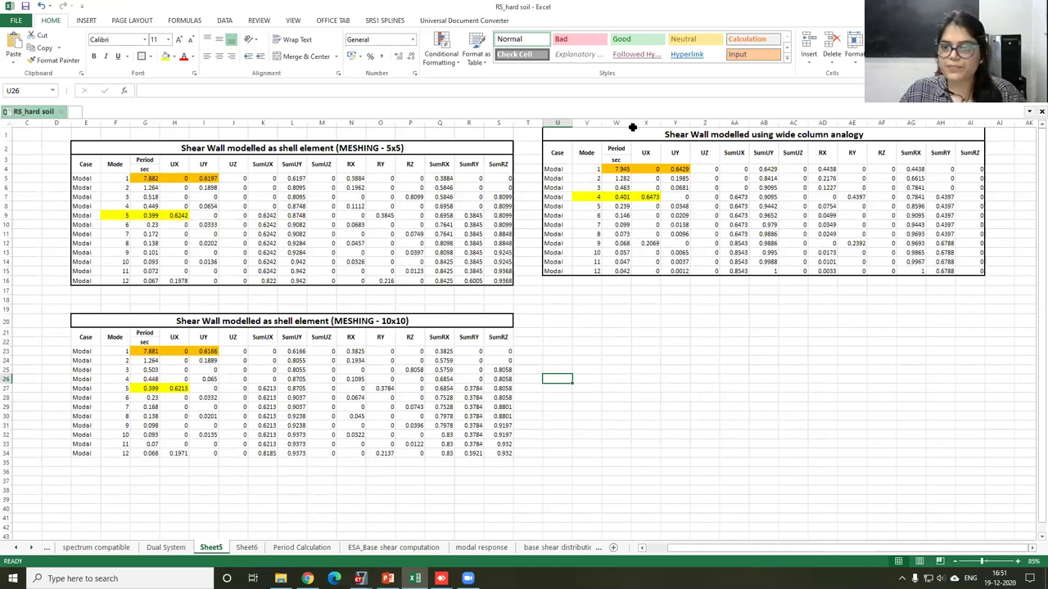
{"action": "scroll", "coordinate": [757, 231], "scroll_direction": "up", "scroll_amount": 3, "text": "ctrl"}
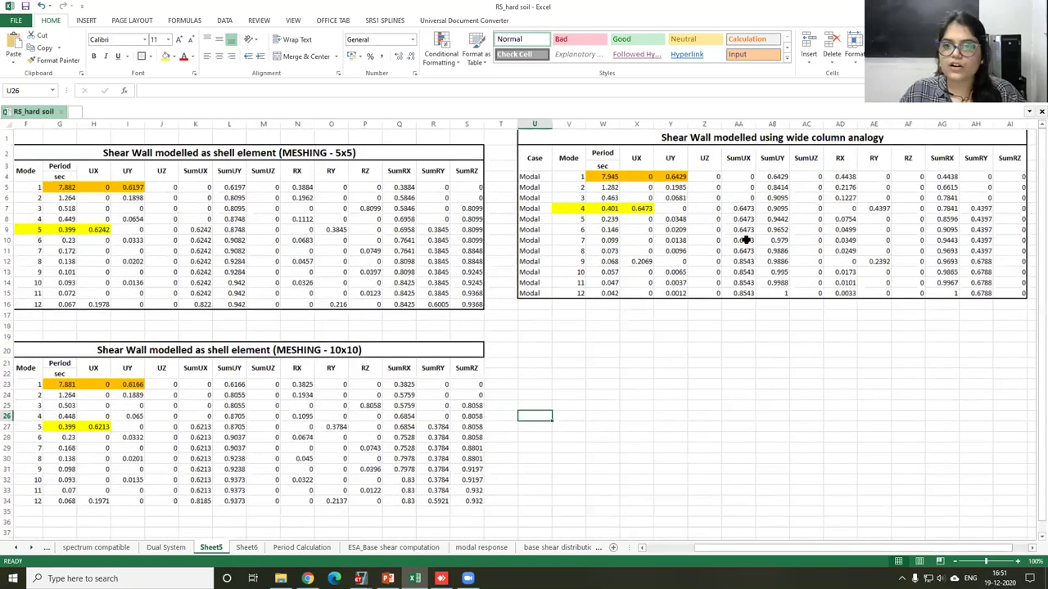
{"action": "scroll", "coordinate": [750, 157], "scroll_direction": "down", "scroll_amount": 1, "text": "ctrl"}
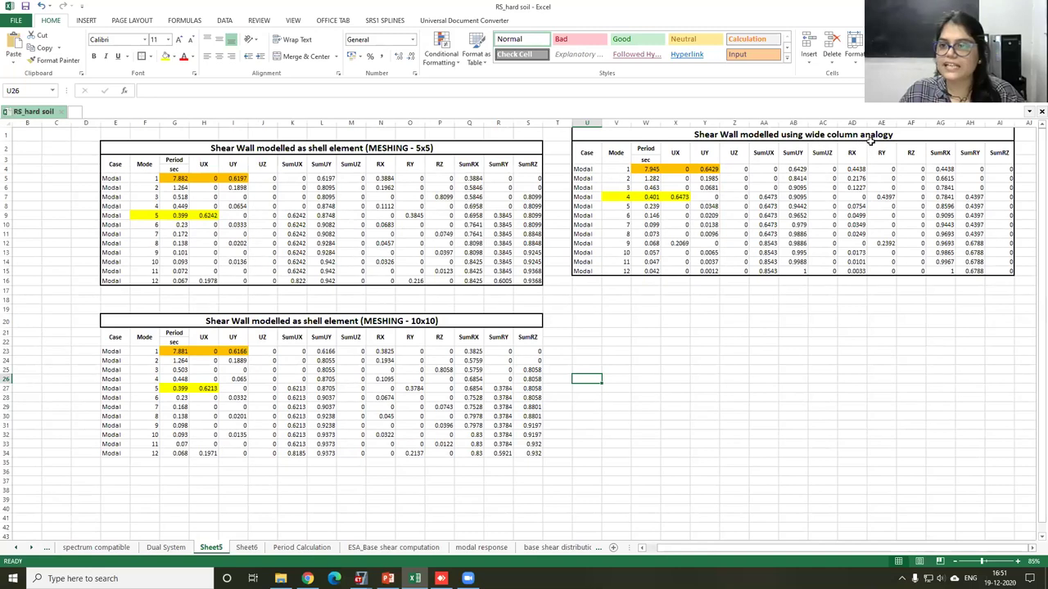
{"action": "left_click", "coordinate": [646, 169]}
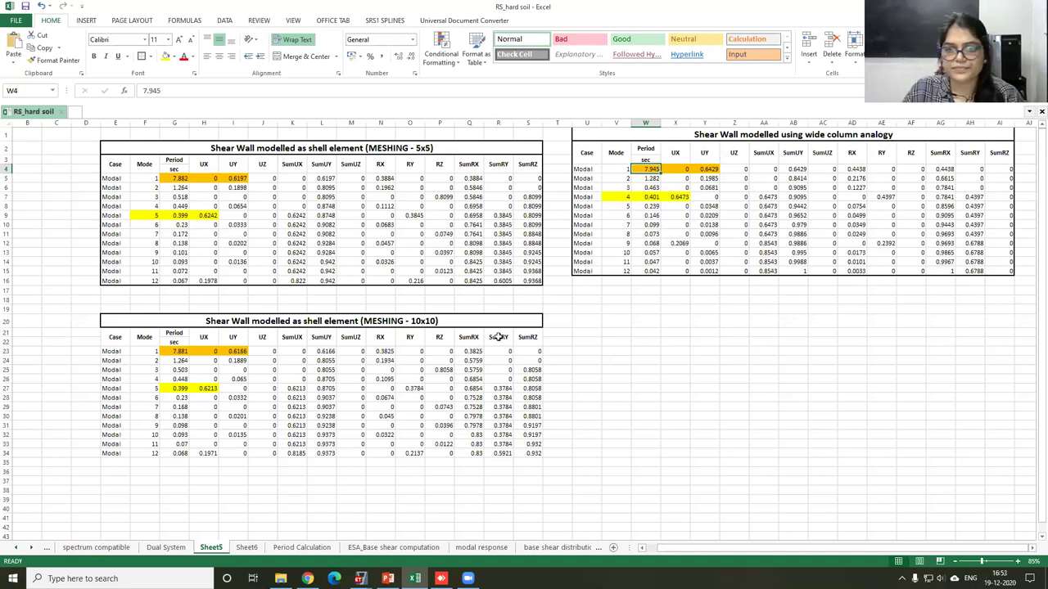
{"action": "left_click_drag", "start_coordinate": [211, 388], "coordinate": [173, 388]}
{"action": "left_click_drag", "start_coordinate": [208, 215], "coordinate": [112, 214]}
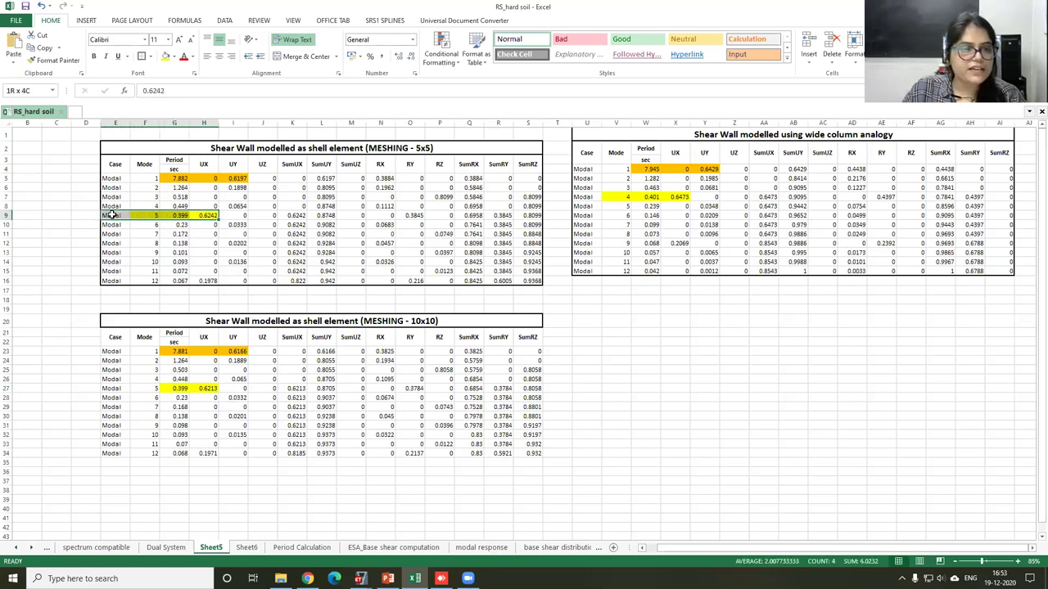
{"action": "left_click", "coordinate": [680, 197]}
{"action": "left_click_drag", "start_coordinate": [681, 196], "coordinate": [599, 198]}
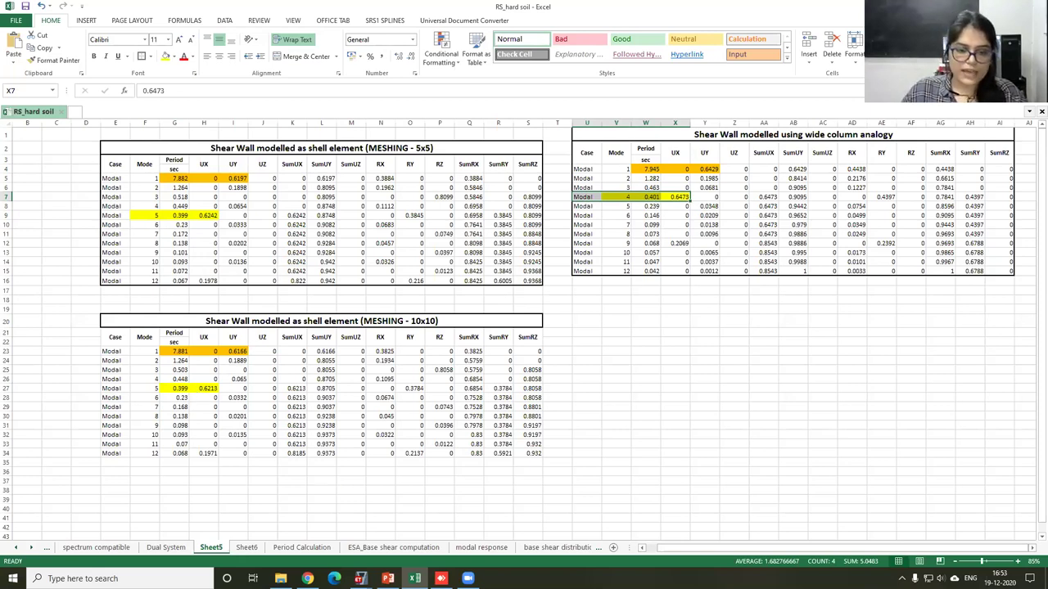
Step: Return to the shell-wall model in ETABS, close the results table and display the piers' Moment 3-3 diagram for the LATERAL LOAD case
{"action": "left_click", "coordinate": [360, 578]}
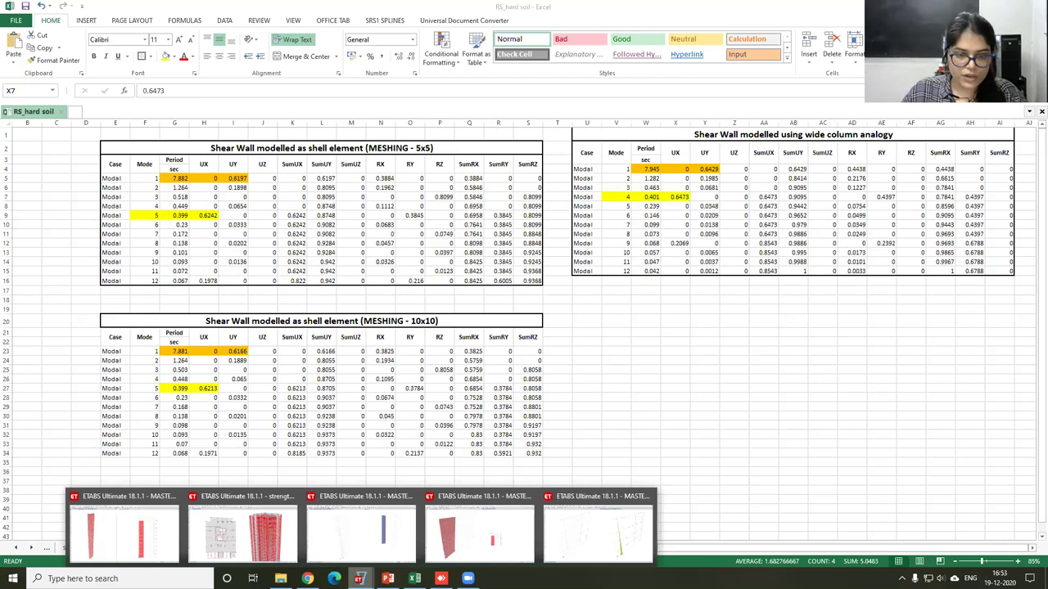
{"action": "left_click", "coordinate": [118, 547]}
{"action": "left_click", "coordinate": [740, 412]}
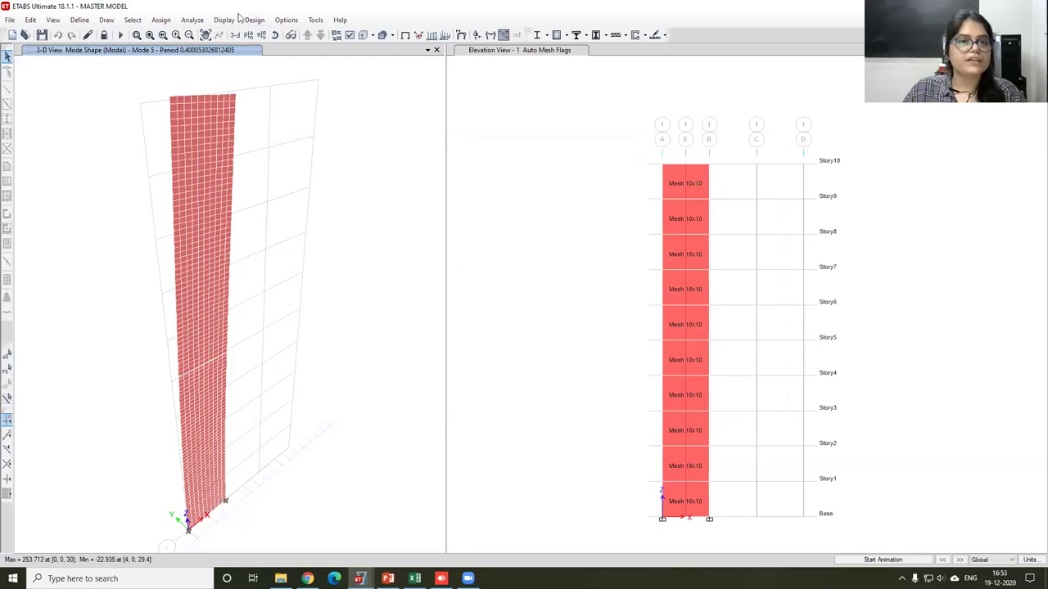
{"action": "left_click", "coordinate": [226, 21]}
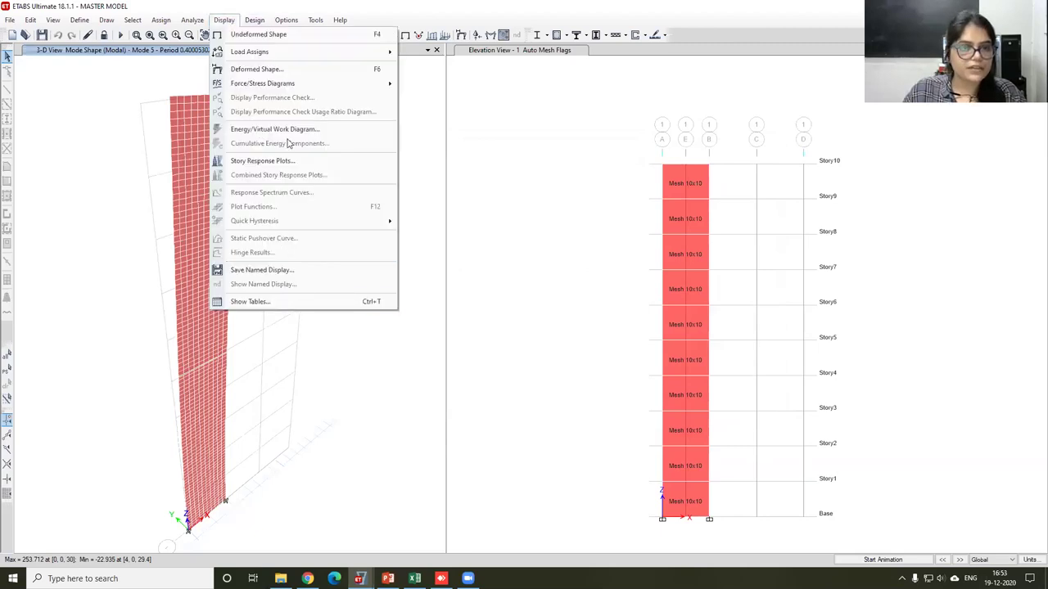
{"action": "mouse_move", "coordinate": [387, 84]}
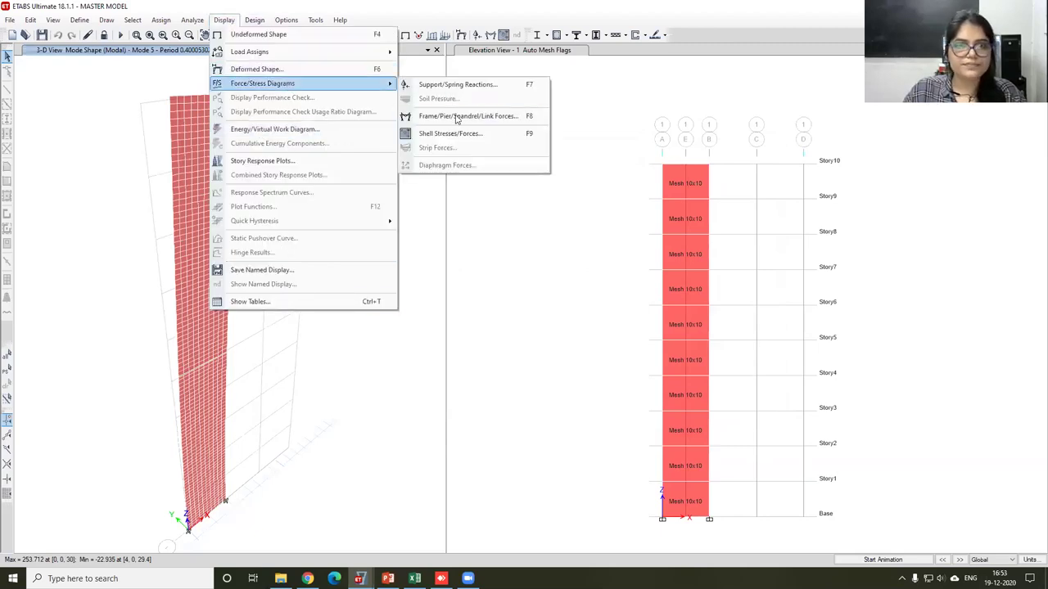
{"action": "left_click", "coordinate": [457, 117]}
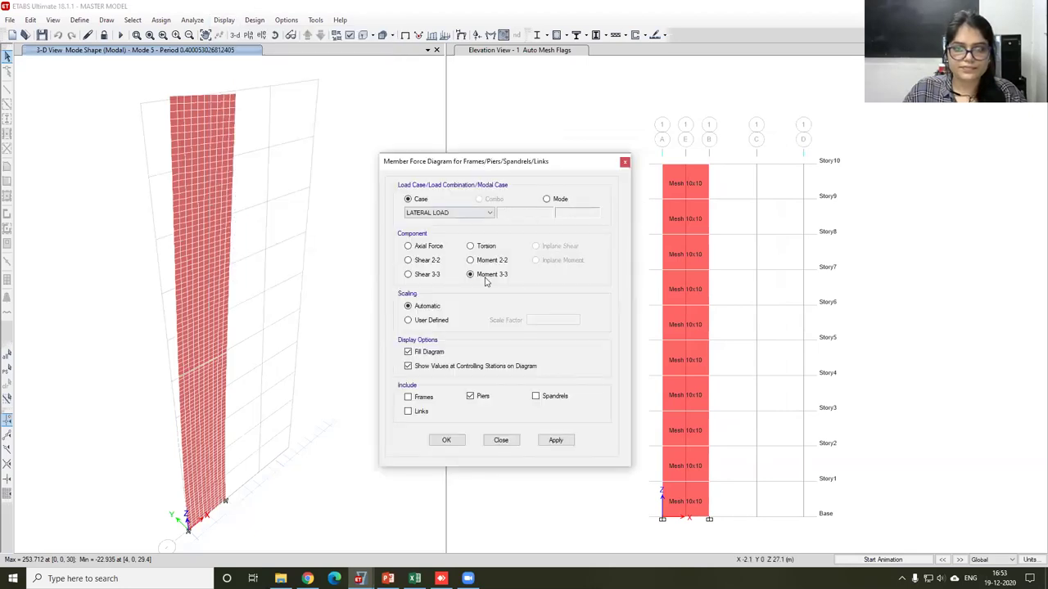
{"action": "left_click", "coordinate": [554, 442]}
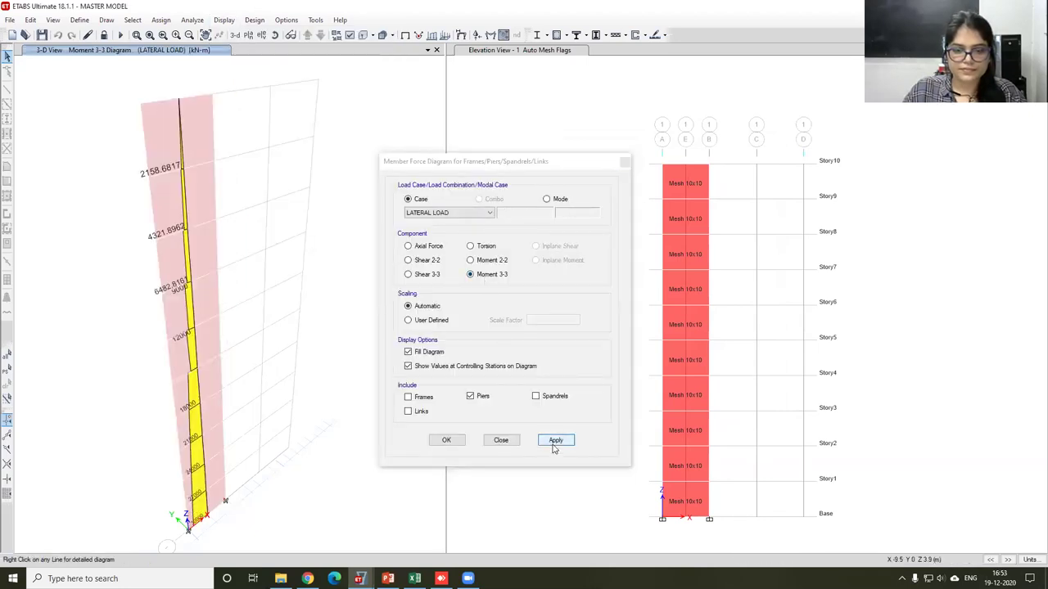
{"action": "left_click", "coordinate": [484, 213]}
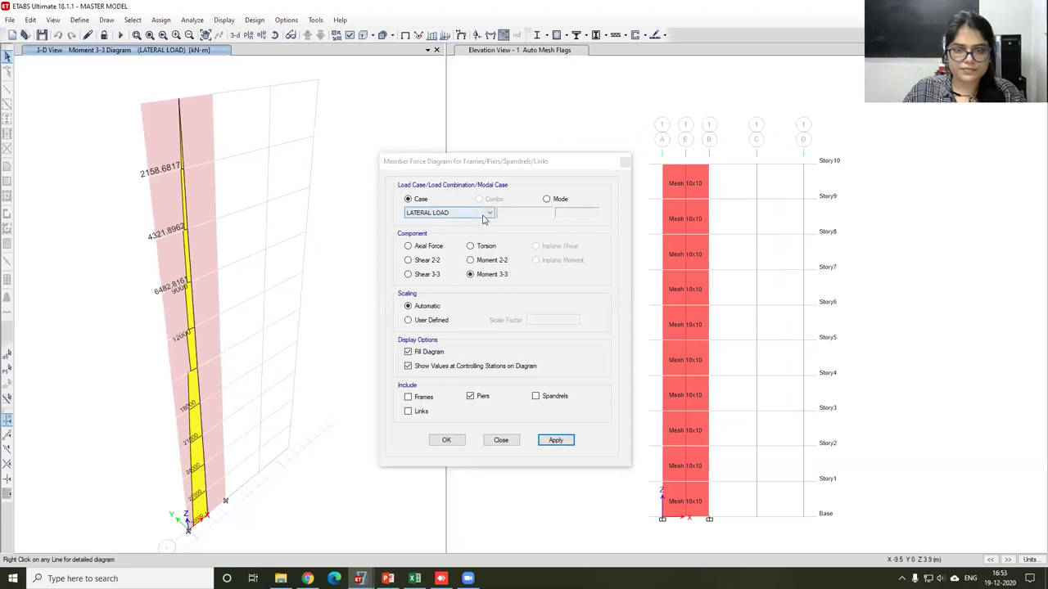
{"action": "left_click", "coordinate": [447, 441]}
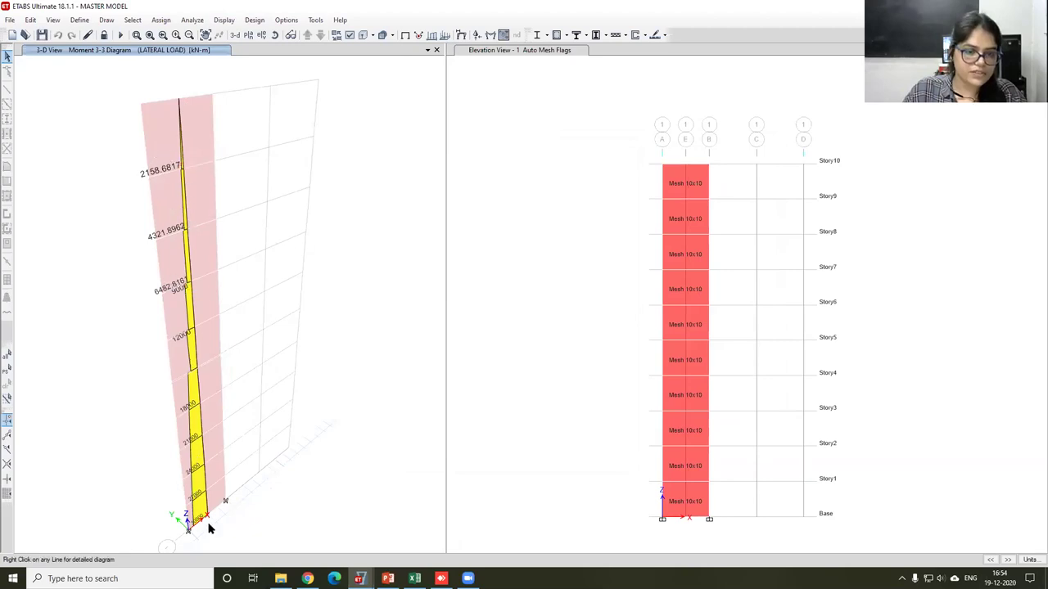
Step: Switch to the wide-column shear wall model and display the Moment 3-3 diagram of frames and piers for the LATERAL LOAD case
{"action": "left_click", "coordinate": [360, 578]}
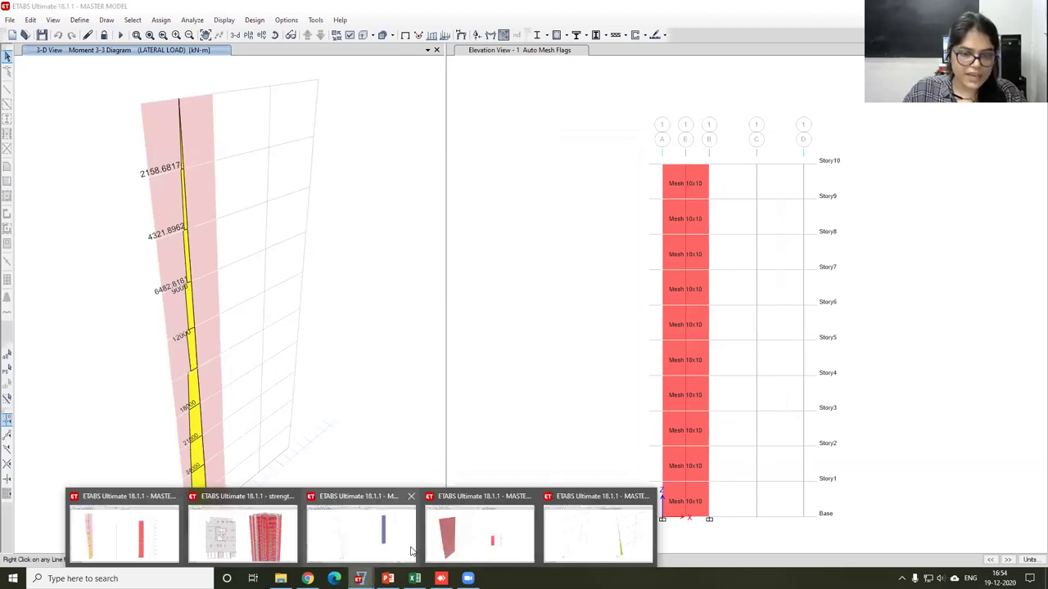
{"action": "left_click", "coordinate": [360, 532]}
{"action": "left_click", "coordinate": [229, 25]}
{"action": "key", "text": "Down"}
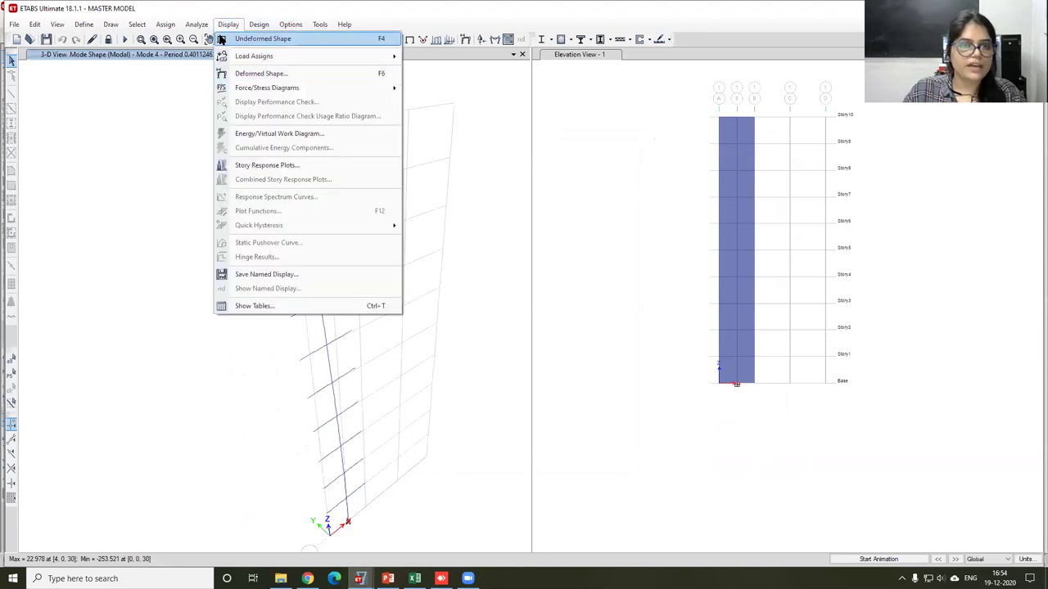
{"action": "key", "text": "Escape"}
{"action": "left_click", "coordinate": [228, 25]}
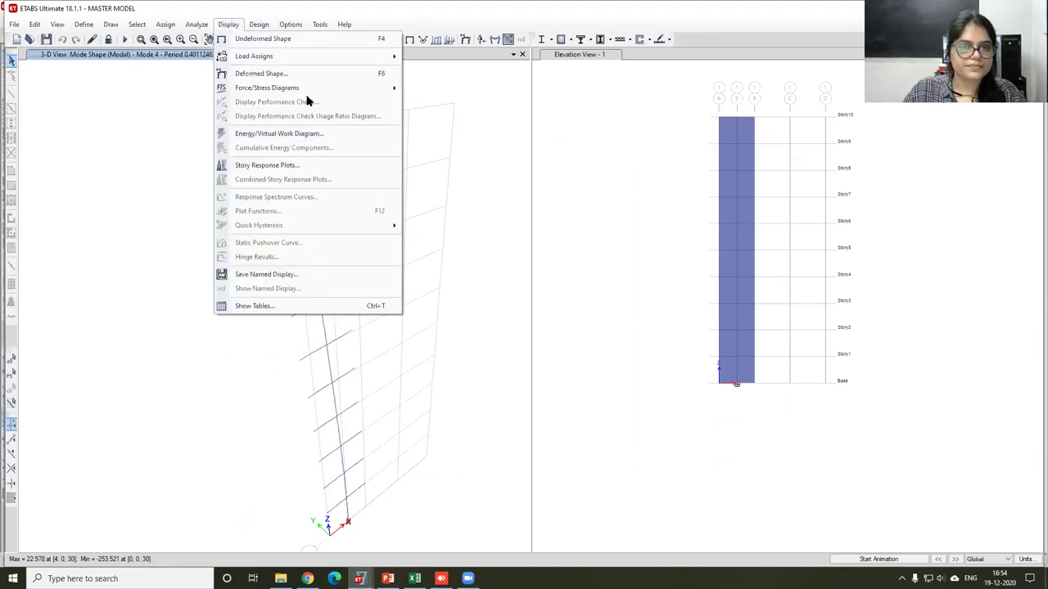
{"action": "mouse_move", "coordinate": [313, 90]}
{"action": "left_click", "coordinate": [471, 124]}
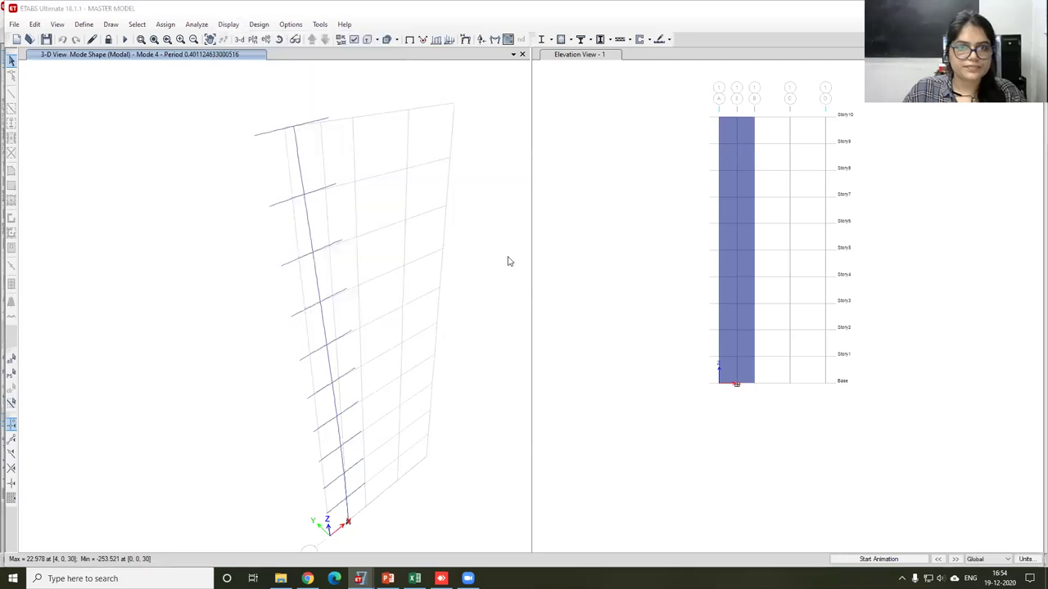
{"action": "left_click", "coordinate": [570, 425]}
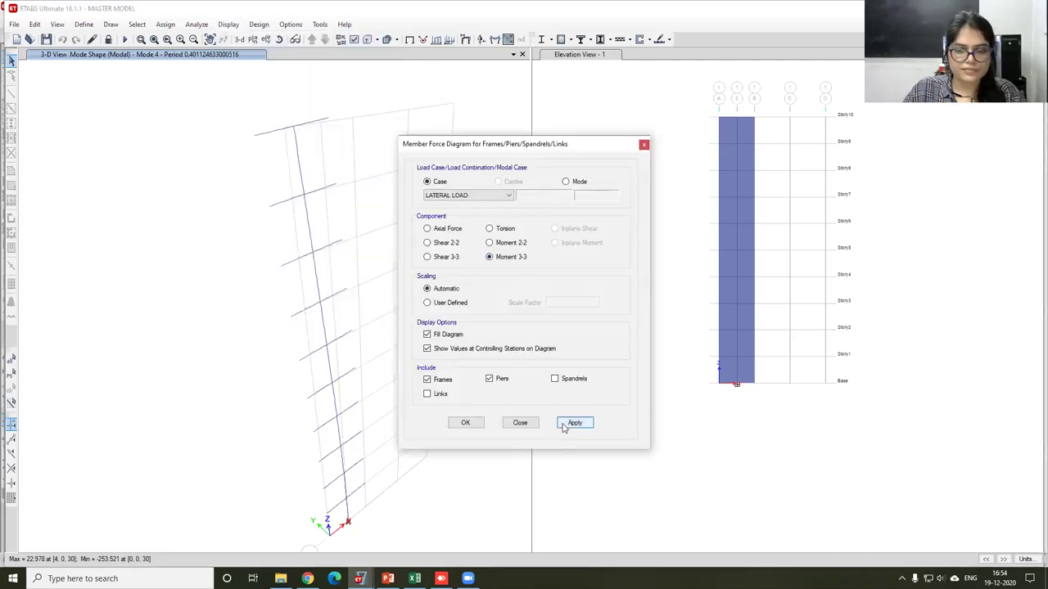
{"action": "left_click", "coordinate": [476, 425]}
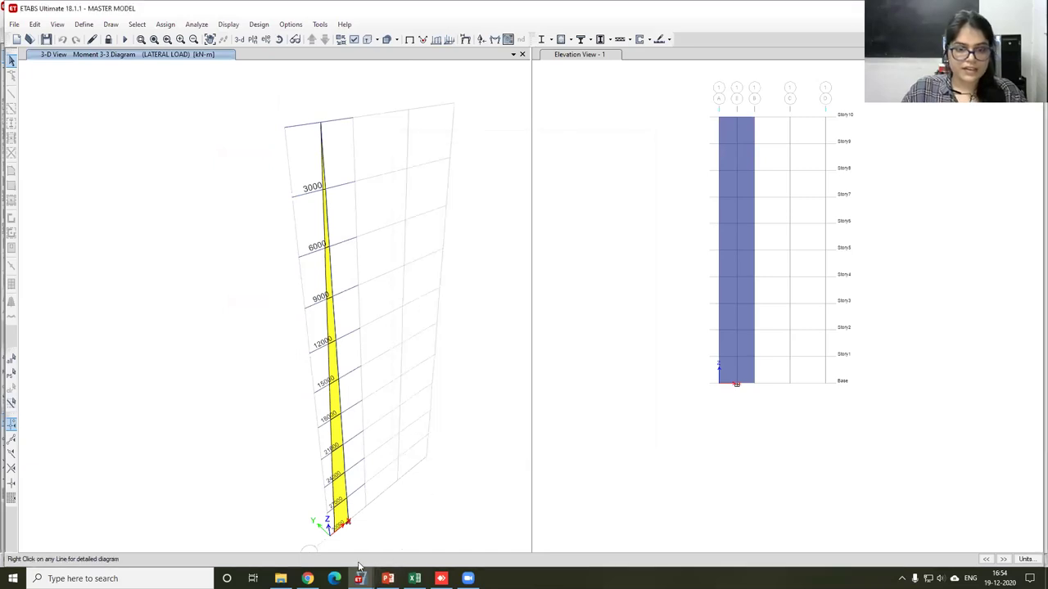
Step: Compare the LATERAL LOAD Moment 3-3 diagrams of the shell-wall and wide-column models, ending on the shell-wall model
{"action": "mouse_move", "coordinate": [360, 578]}
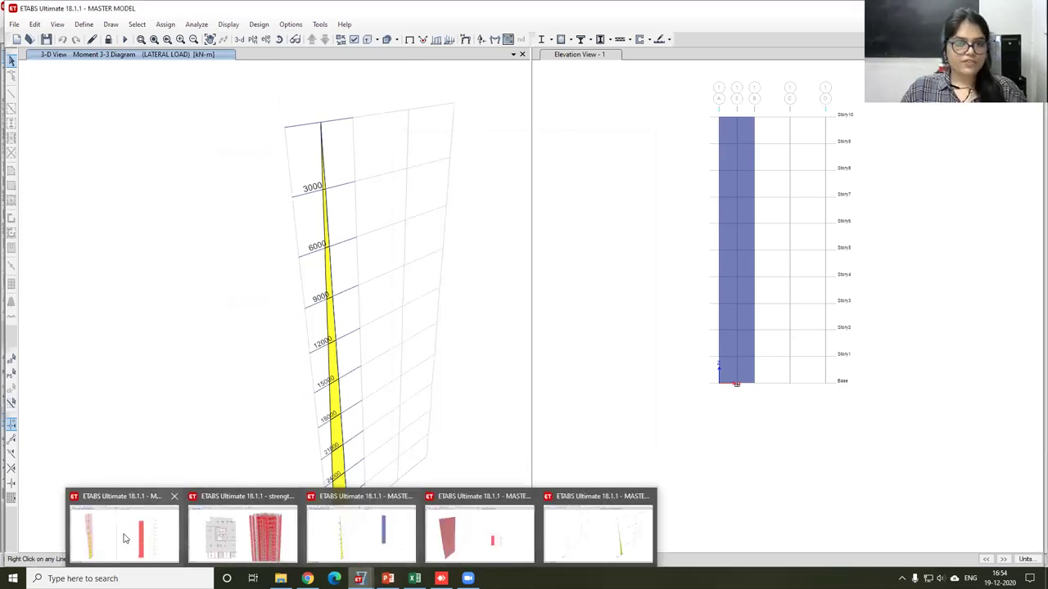
{"action": "left_click", "coordinate": [109, 523]}
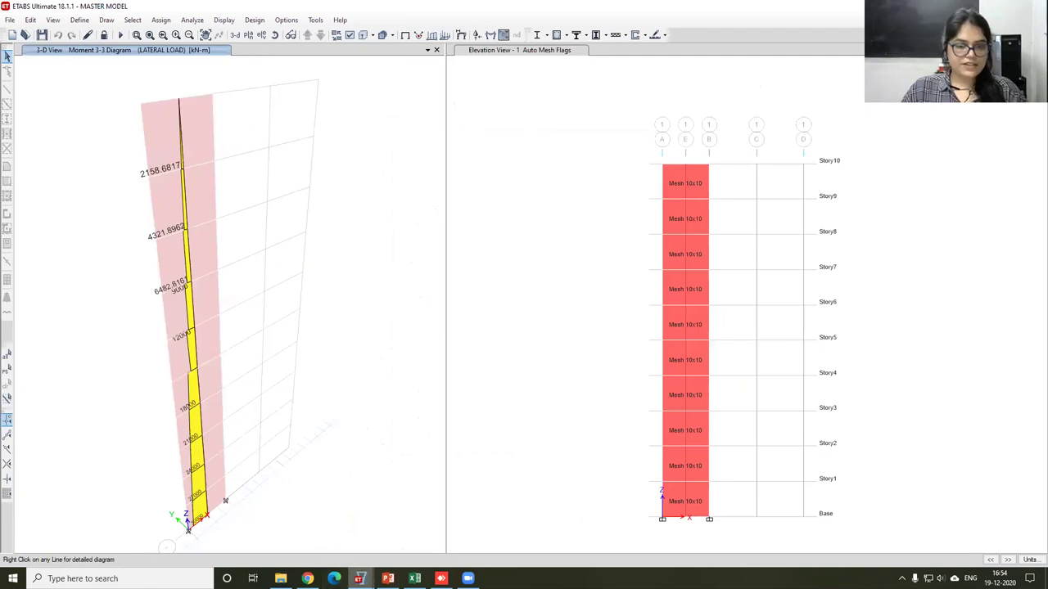
{"action": "mouse_move", "coordinate": [359, 577]}
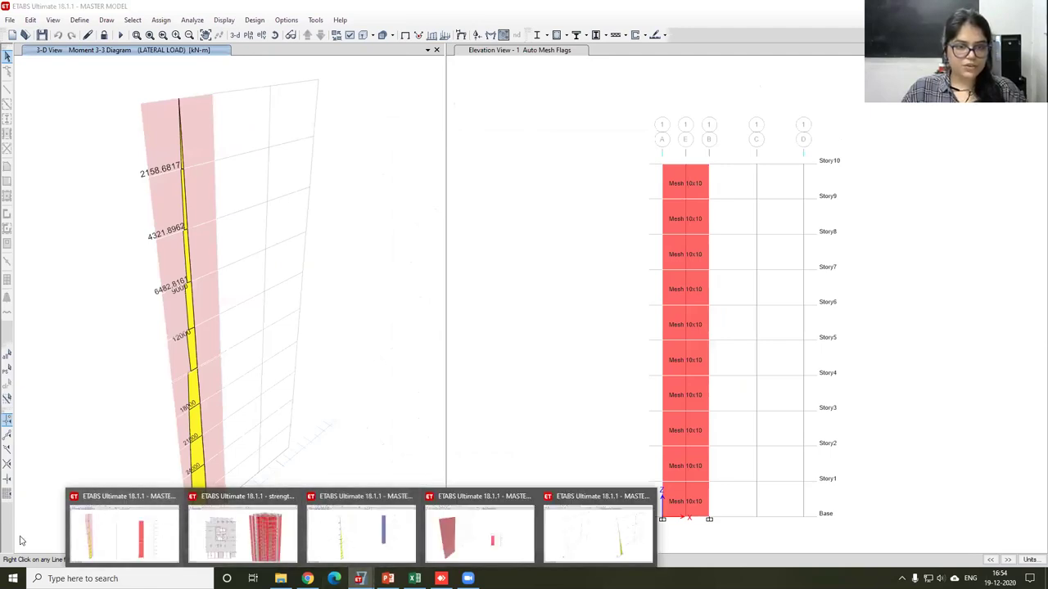
{"action": "left_click", "coordinate": [324, 547]}
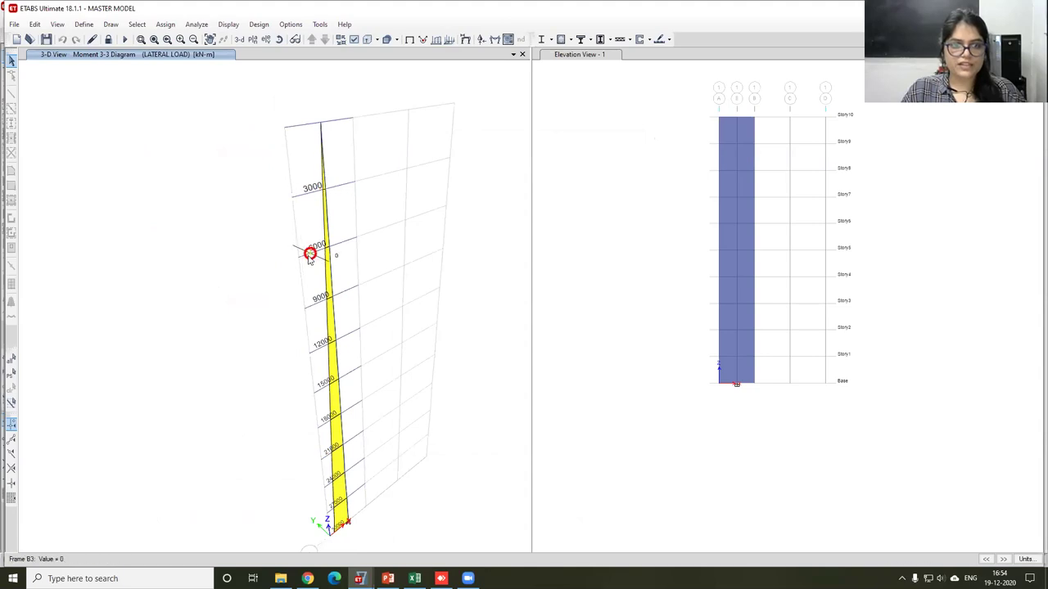
{"action": "mouse_move", "coordinate": [359, 579]}
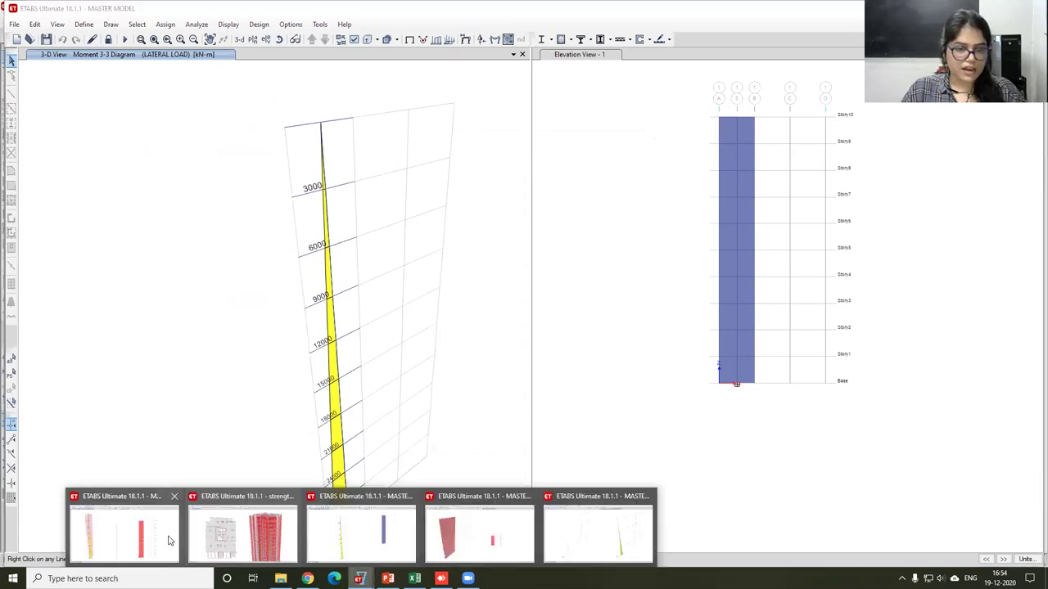
{"action": "left_click", "coordinate": [160, 538]}
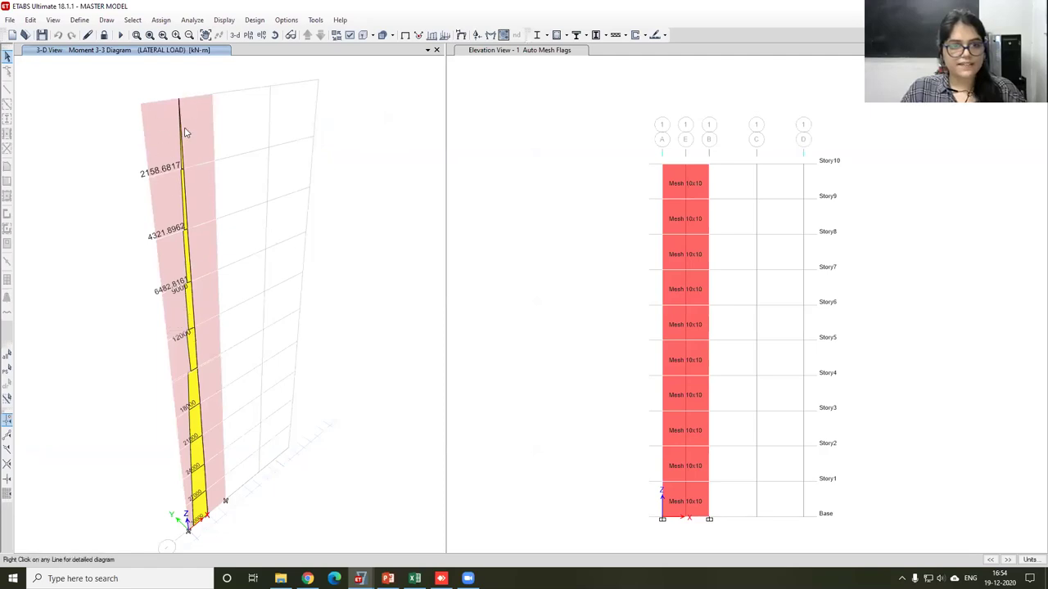
{"action": "mouse_move", "coordinate": [190, 278]}
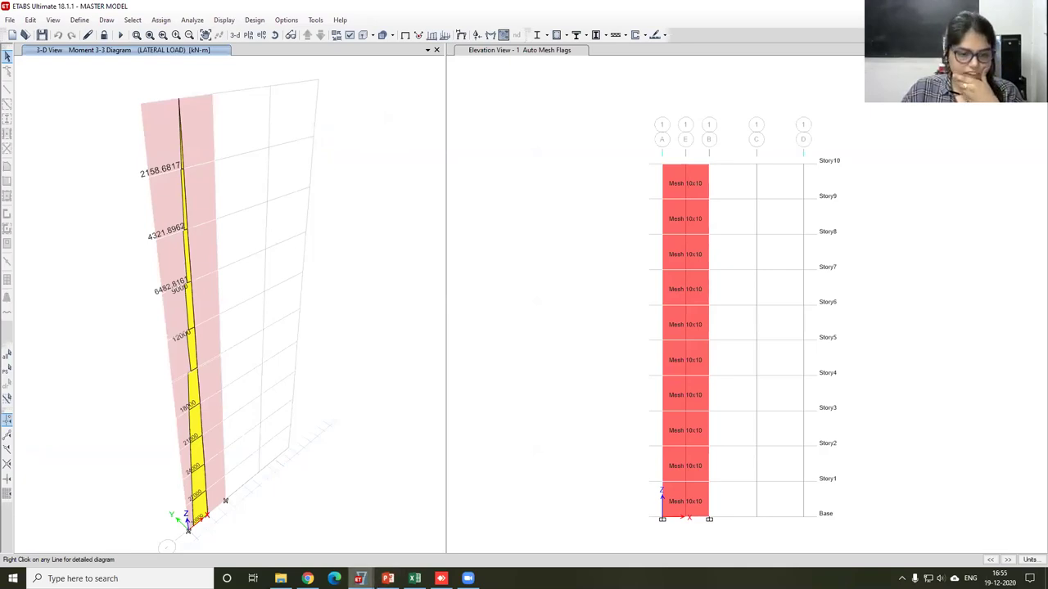
Step: Switch to the four-storey wall-frame model with shell elements and display its undeformed shape in the 3-D view
{"action": "mouse_move", "coordinate": [359, 578]}
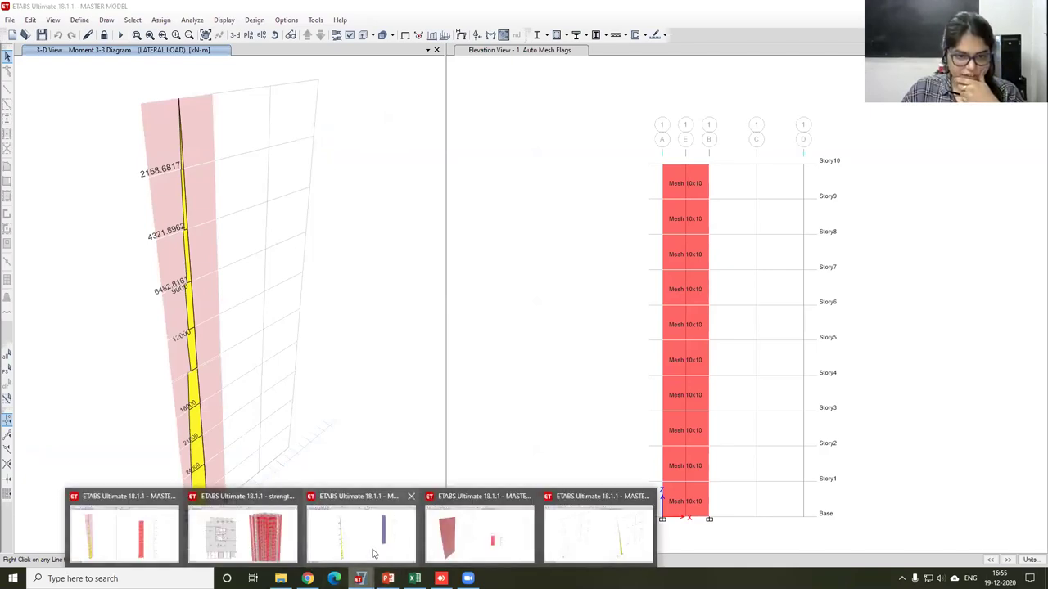
{"action": "left_click", "coordinate": [487, 533]}
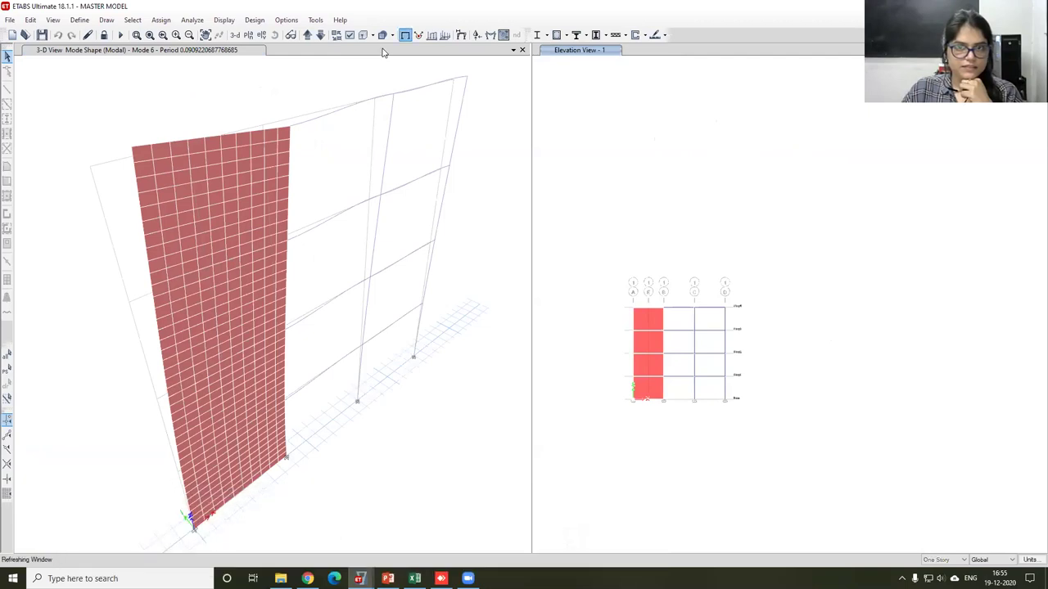
{"action": "left_click", "coordinate": [369, 69]}
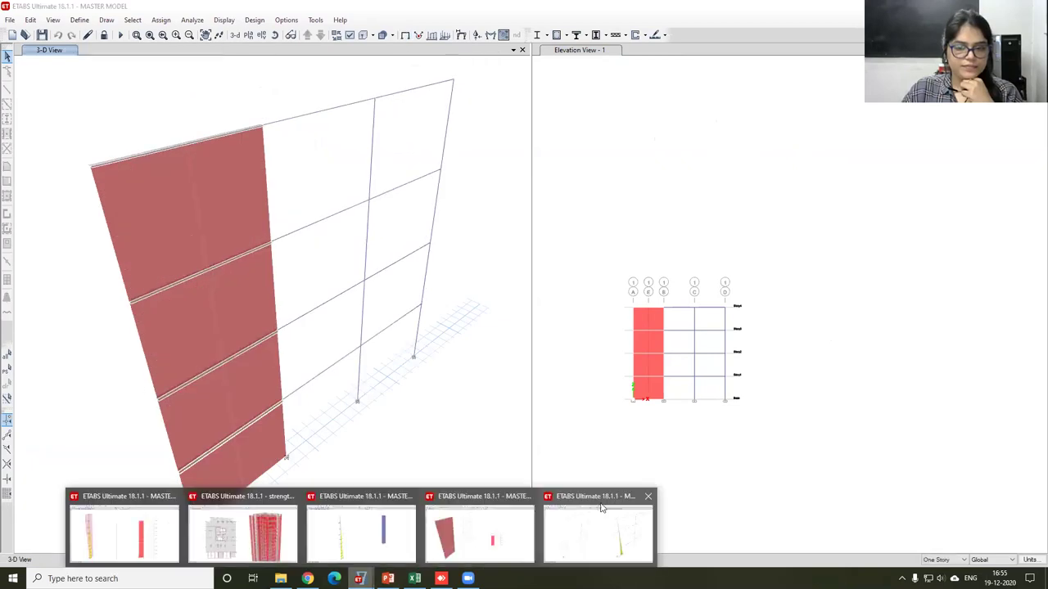
Step: View the four-storey wide-column wall-frame model for comparison, ending on the shell-element model
{"action": "left_click", "coordinate": [602, 508]}
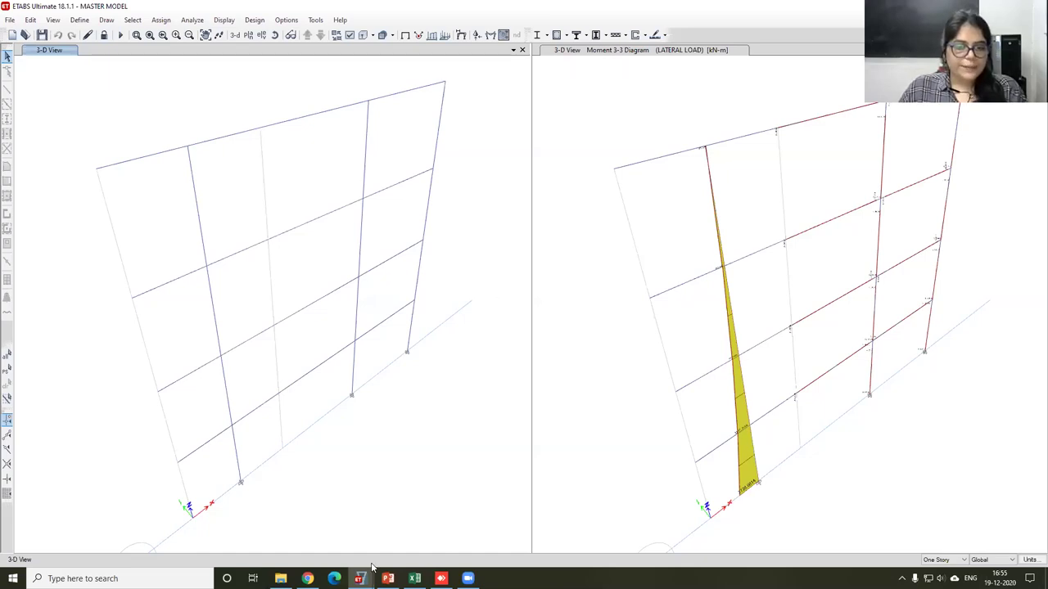
{"action": "mouse_move", "coordinate": [364, 576]}
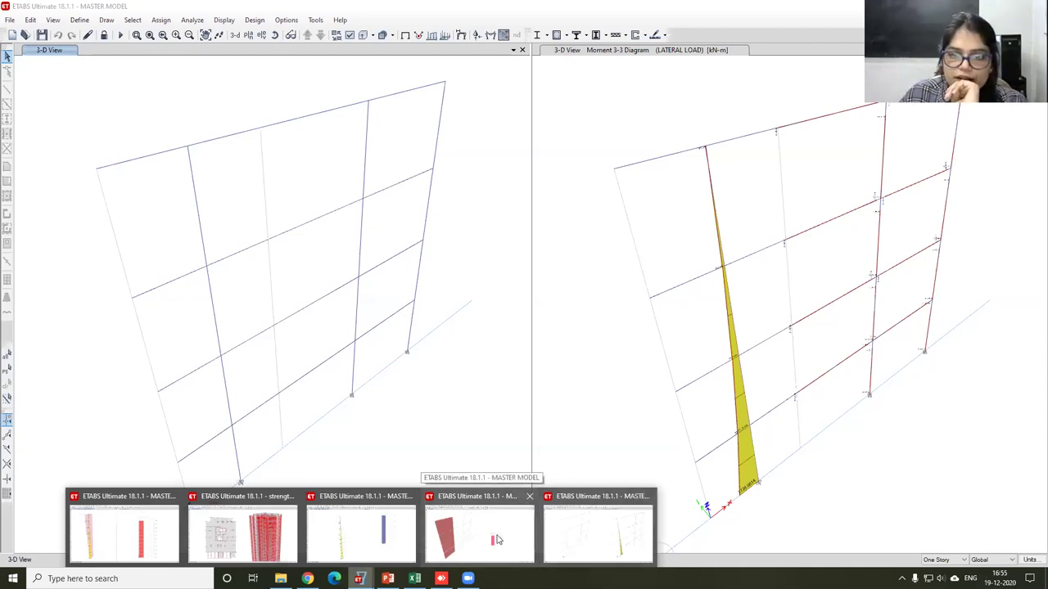
{"action": "left_click", "coordinate": [496, 540]}
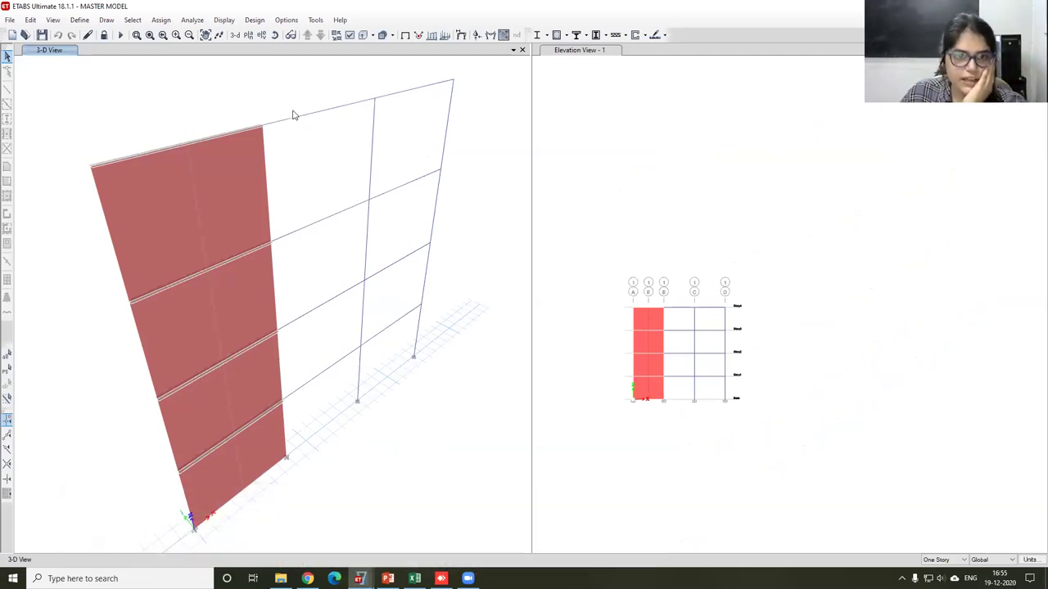
Step: Review the reinforcement data and stiffness modifiers of the C400X400 column section in the frame section properties
{"action": "left_click", "coordinate": [79, 19]}
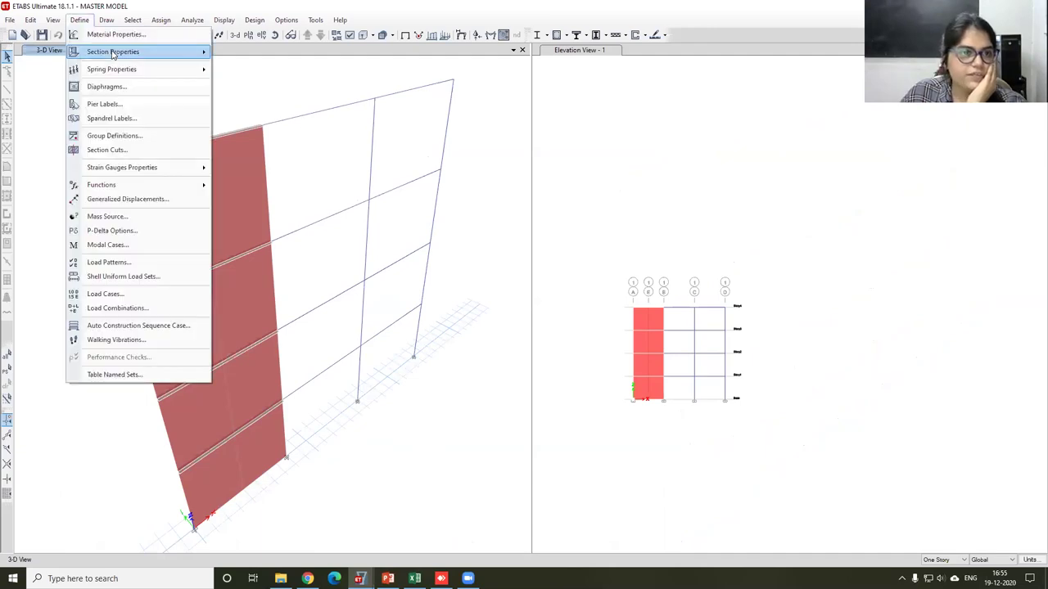
{"action": "mouse_move", "coordinate": [123, 52]}
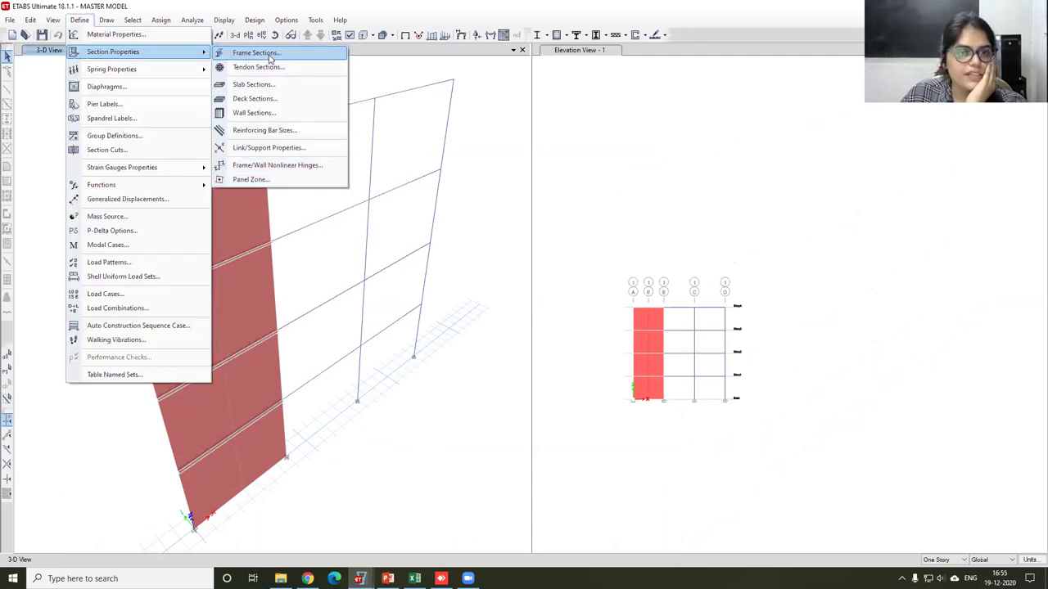
{"action": "left_click", "coordinate": [542, 269]}
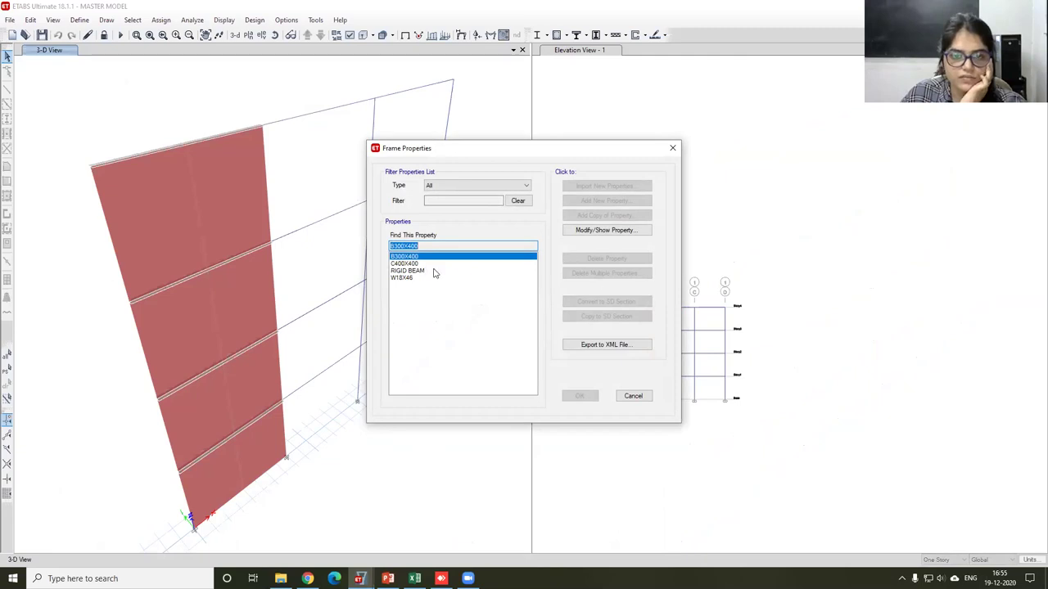
{"action": "left_click", "coordinate": [429, 264]}
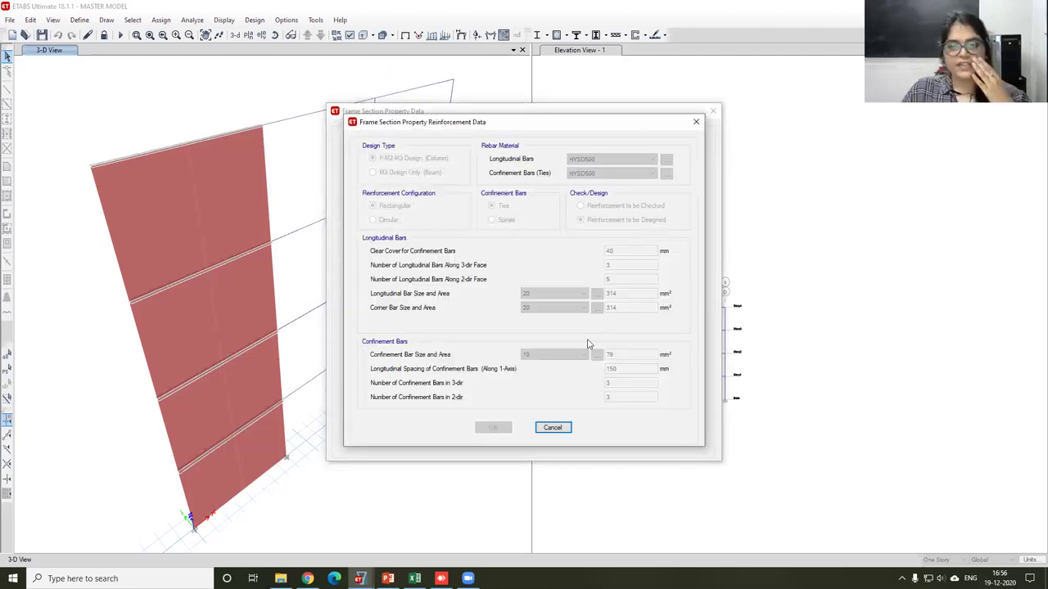
{"action": "left_click", "coordinate": [553, 427]}
{"action": "left_click", "coordinate": [661, 288]}
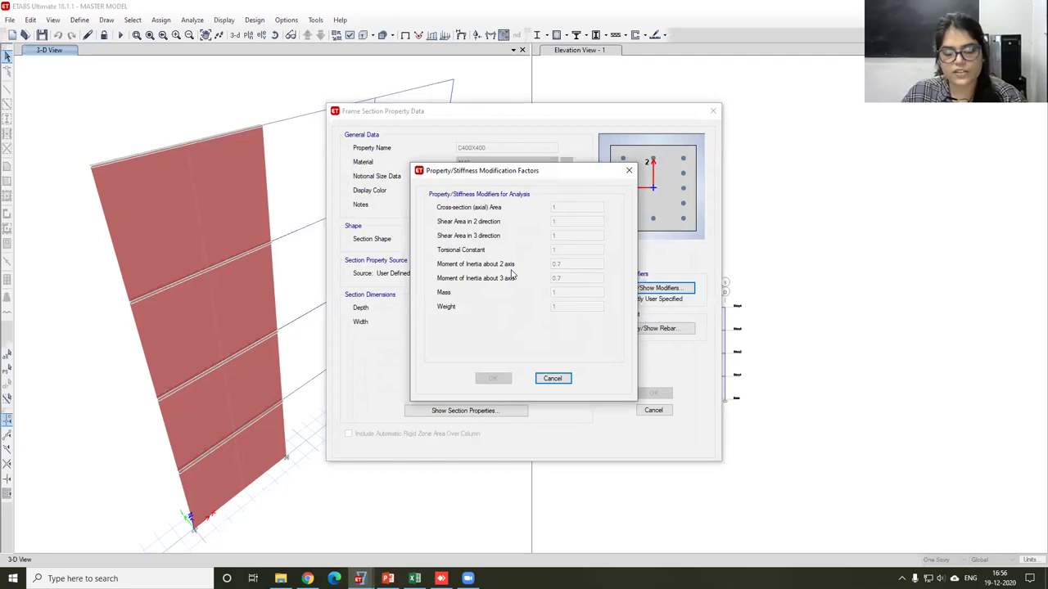
{"action": "left_click", "coordinate": [552, 379]}
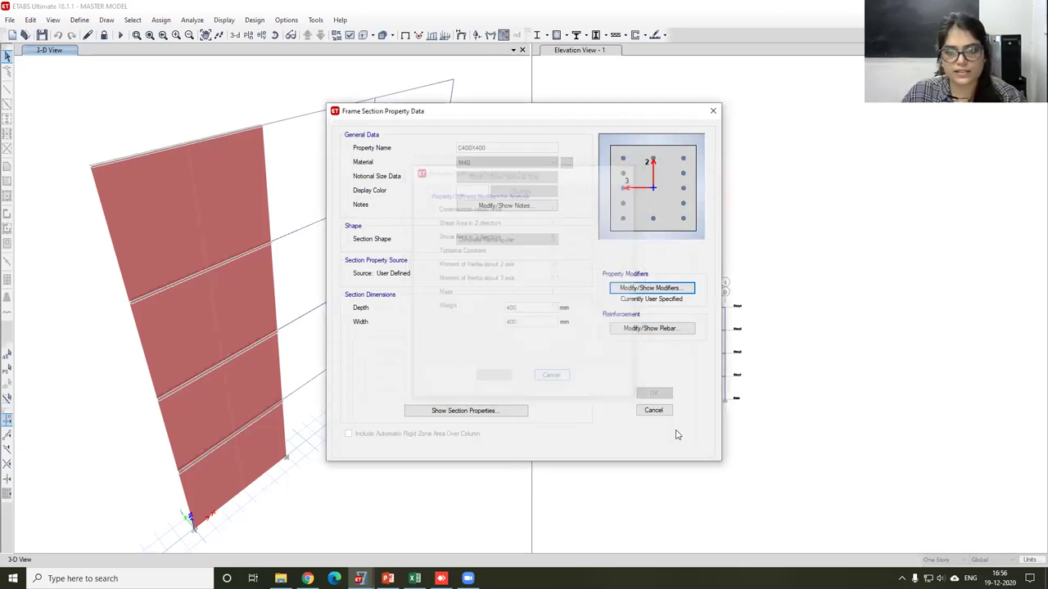
{"action": "left_click", "coordinate": [653, 410]}
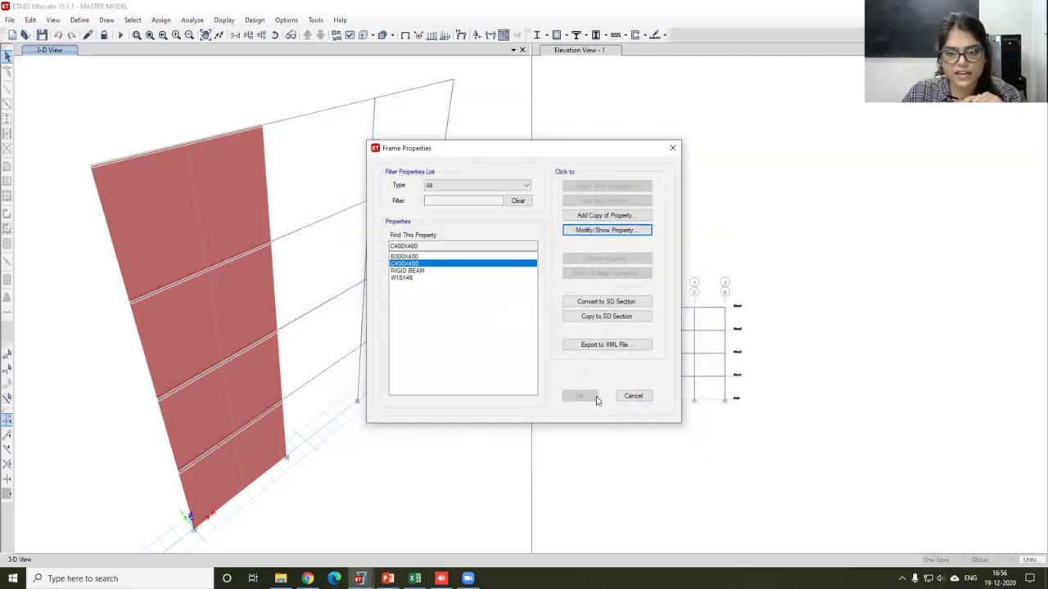
Step: Review the stiffness modifiers of the B300X400 beam section and close the frame properties
{"action": "left_click", "coordinate": [405, 256]}
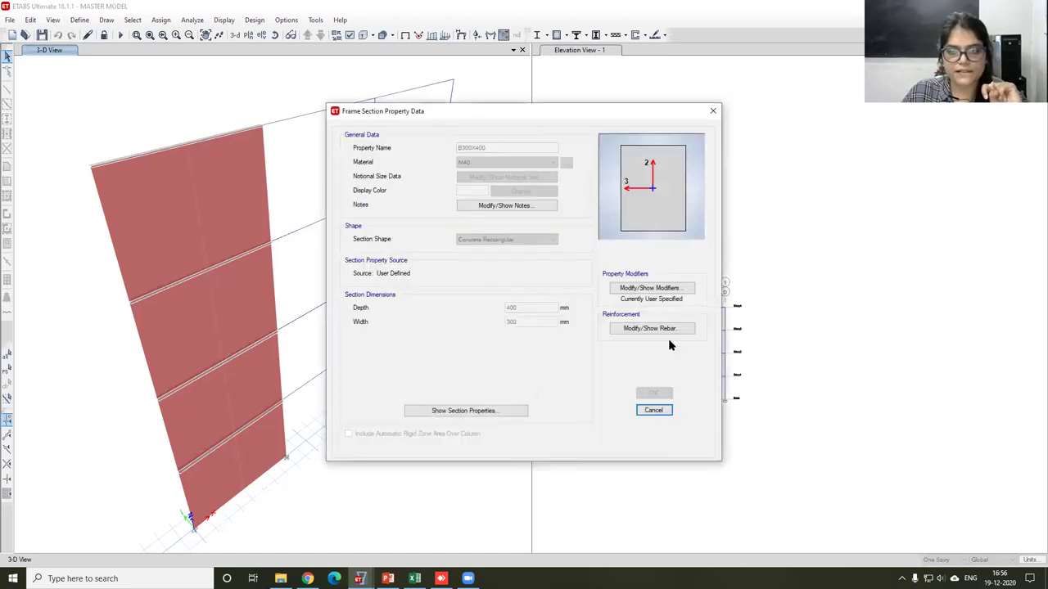
{"action": "left_click", "coordinate": [665, 288]}
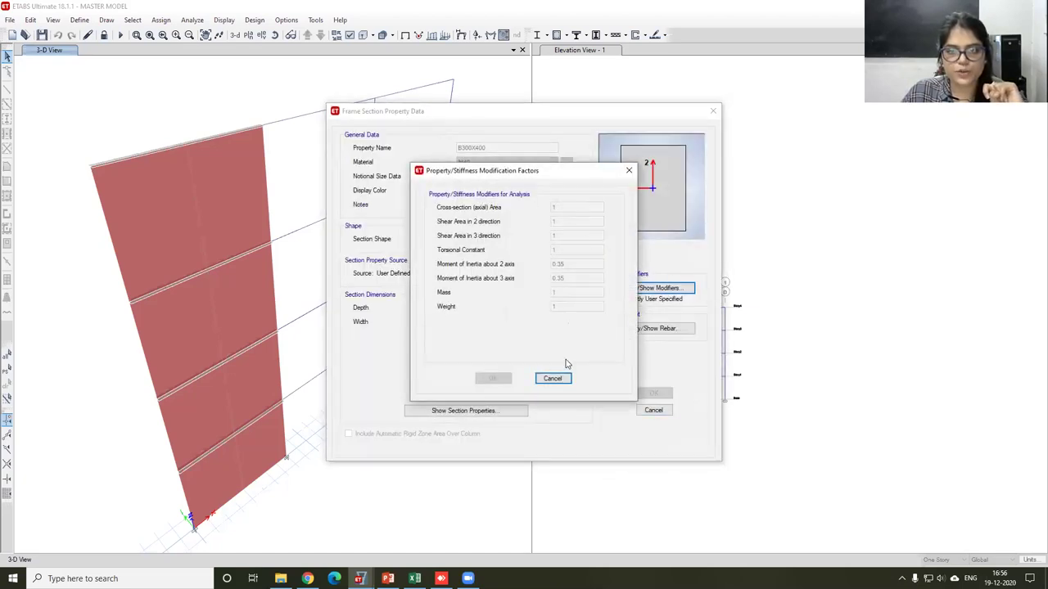
{"action": "left_click", "coordinate": [560, 379]}
{"action": "left_click", "coordinate": [652, 410]}
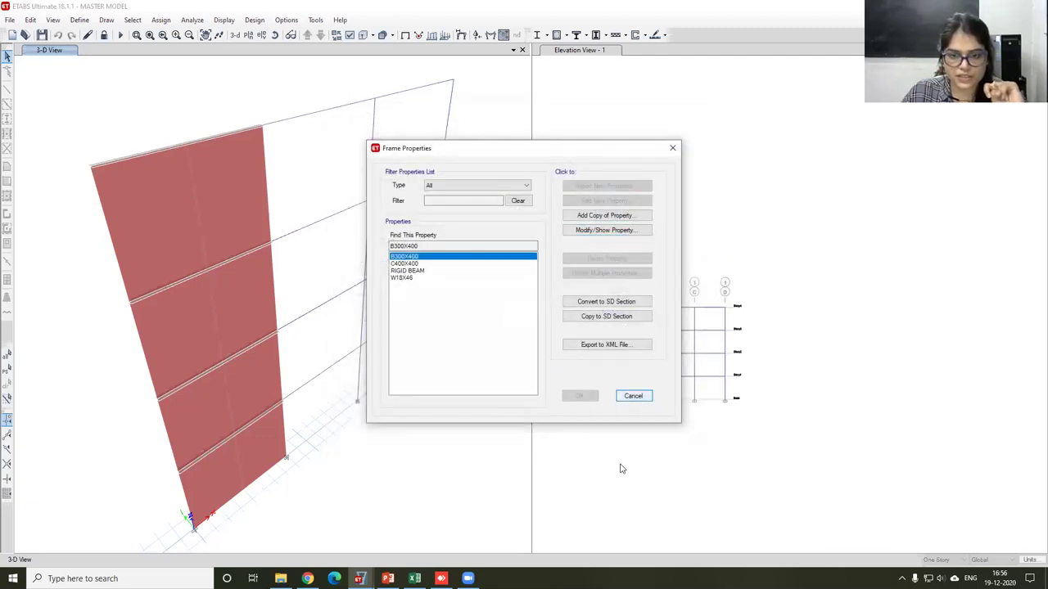
{"action": "left_click", "coordinate": [633, 395]}
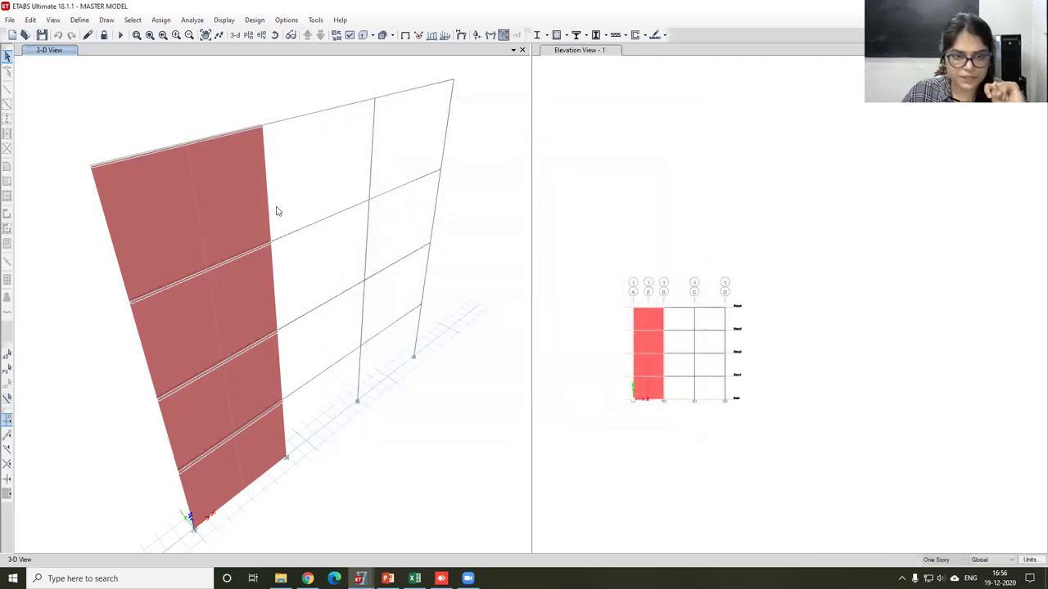
Step: Check the top-storey wall's property modifiers against the cracked-section factors slide in PowerPoint, ending back in the ETABS shell-element model
{"action": "right_click", "coordinate": [210, 192]}
{"action": "left_click", "coordinate": [444, 228]}
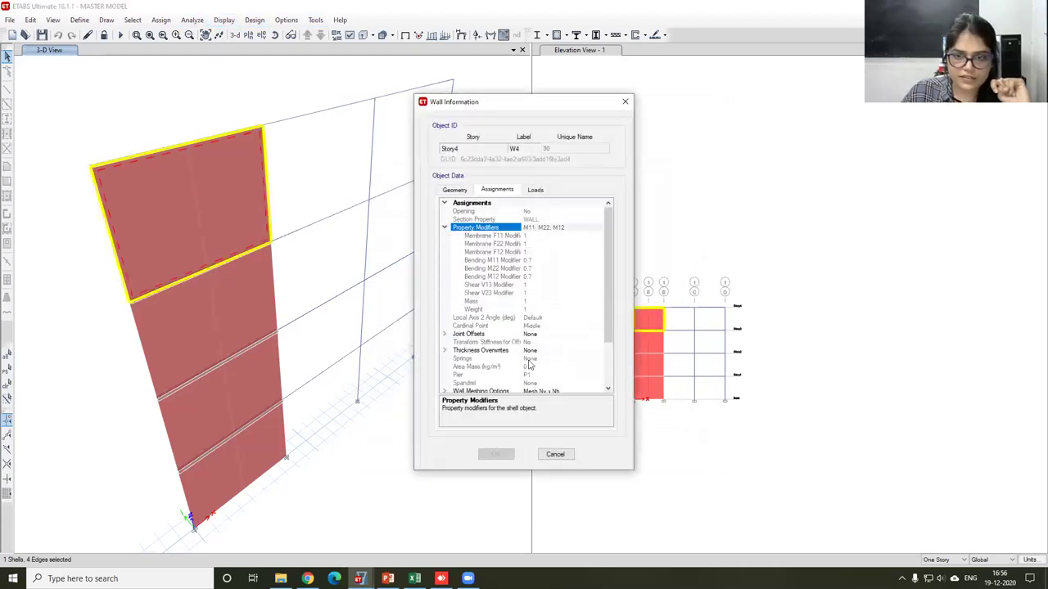
{"action": "scroll", "coordinate": [537, 262], "scroll_direction": "down", "scroll_amount": 1}
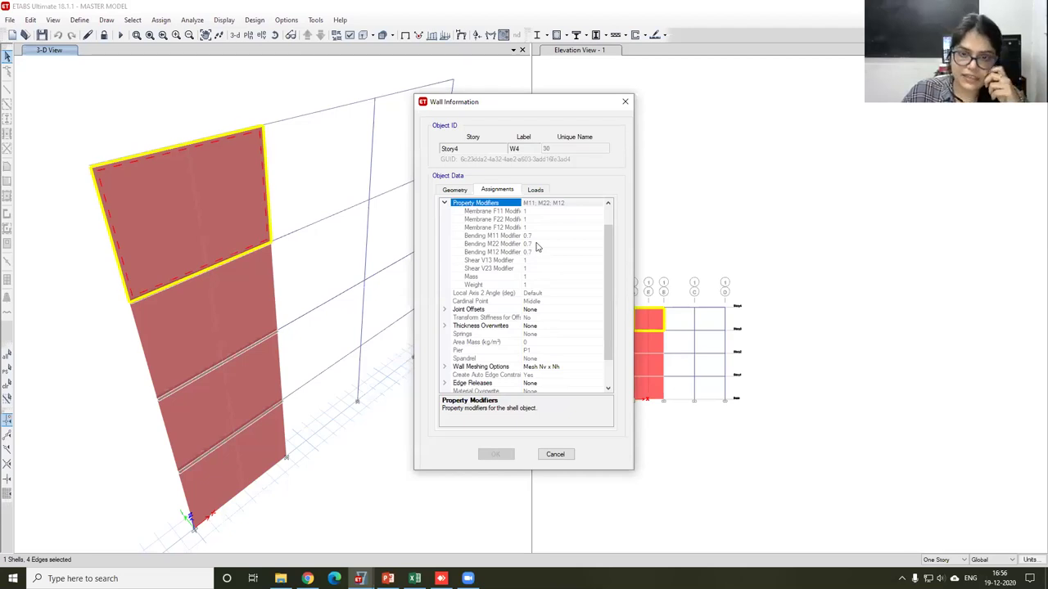
{"action": "left_click", "coordinate": [388, 579]}
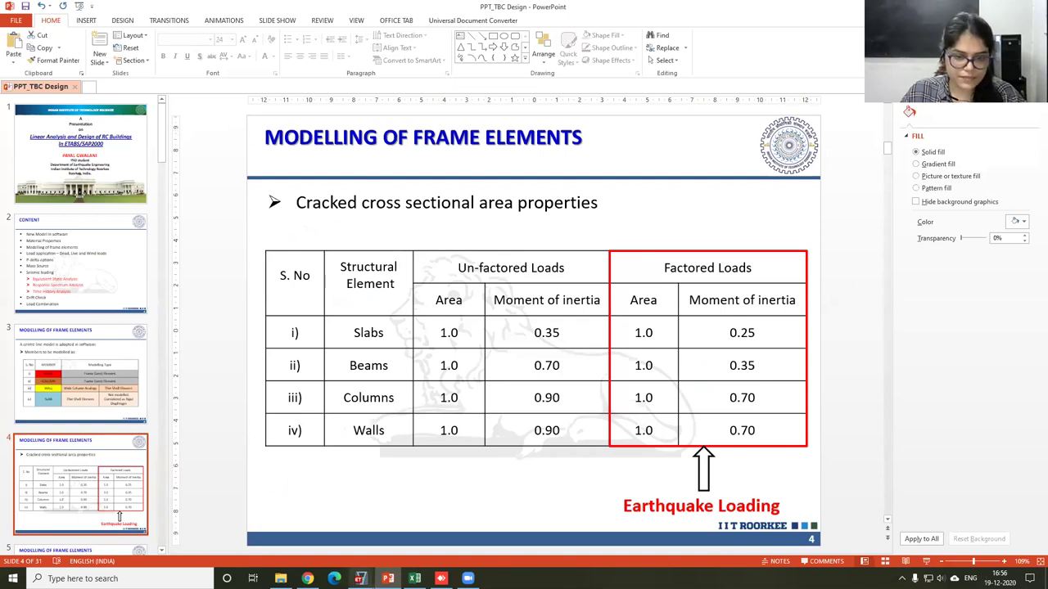
{"action": "mouse_move", "coordinate": [360, 578]}
{"action": "left_click", "coordinate": [491, 537]}
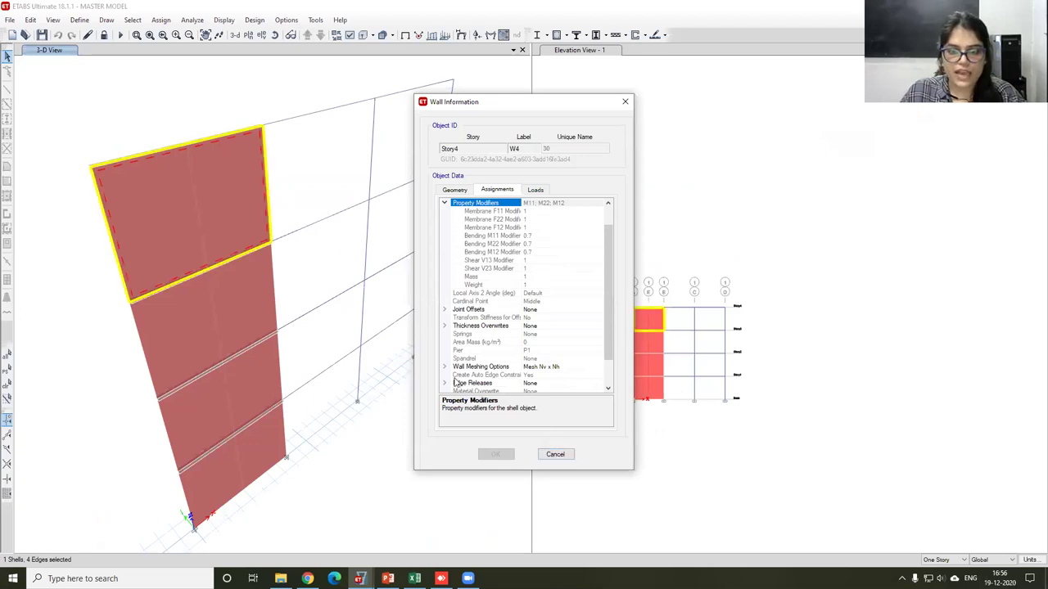
Step: Examine the top-storey wall's meshing options, then close its information and clear the selection
{"action": "left_click", "coordinate": [481, 367]}
{"action": "left_click", "coordinate": [445, 367]}
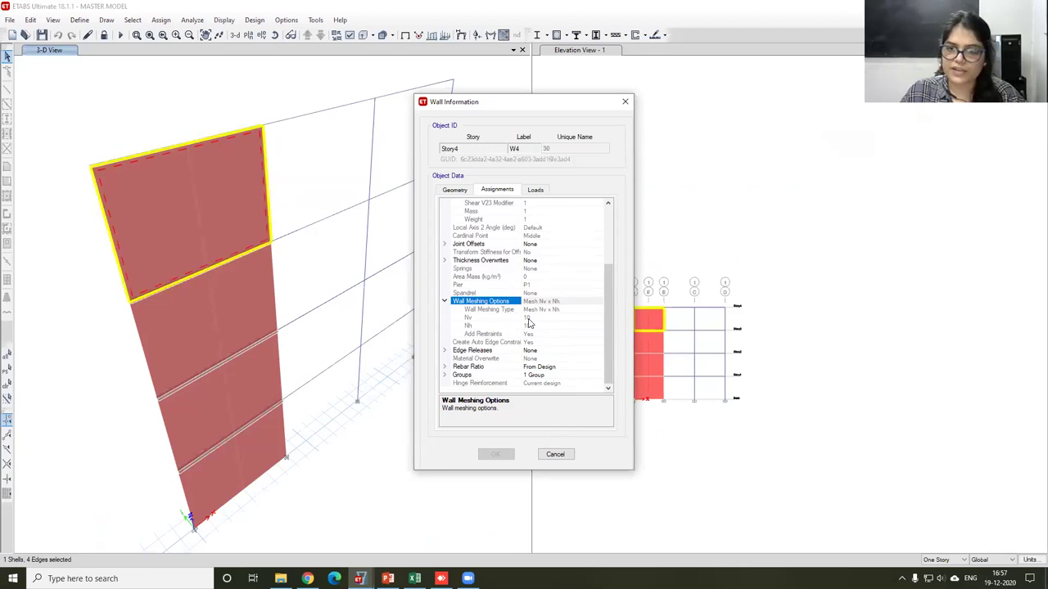
{"action": "left_click", "coordinate": [555, 455]}
{"action": "left_click", "coordinate": [221, 190]}
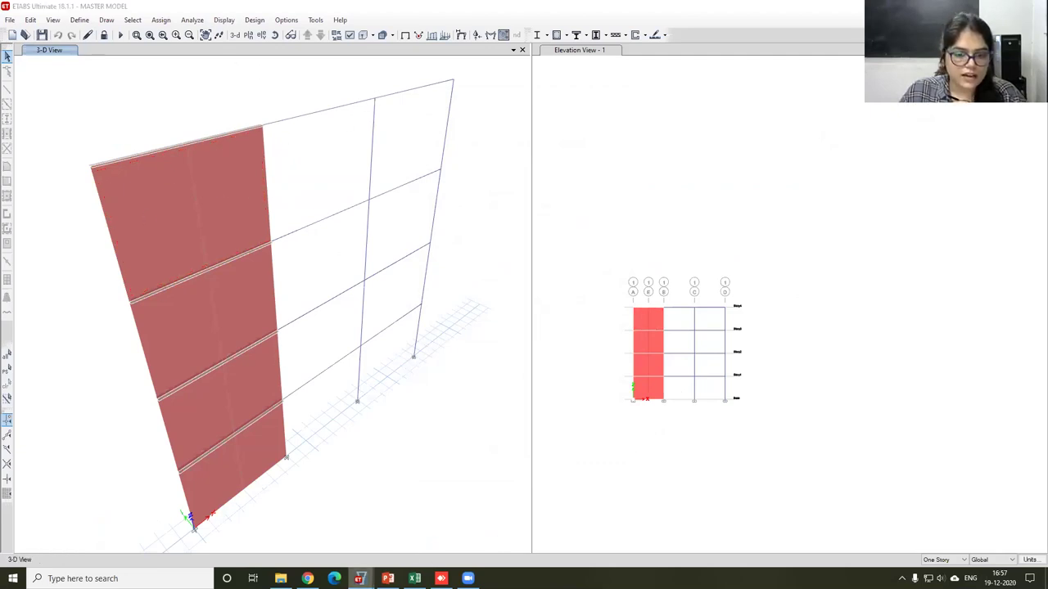
Step: Look at the wide-column wall-frame model once more and return to the shell-element wall-frame model
{"action": "mouse_move", "coordinate": [361, 578]}
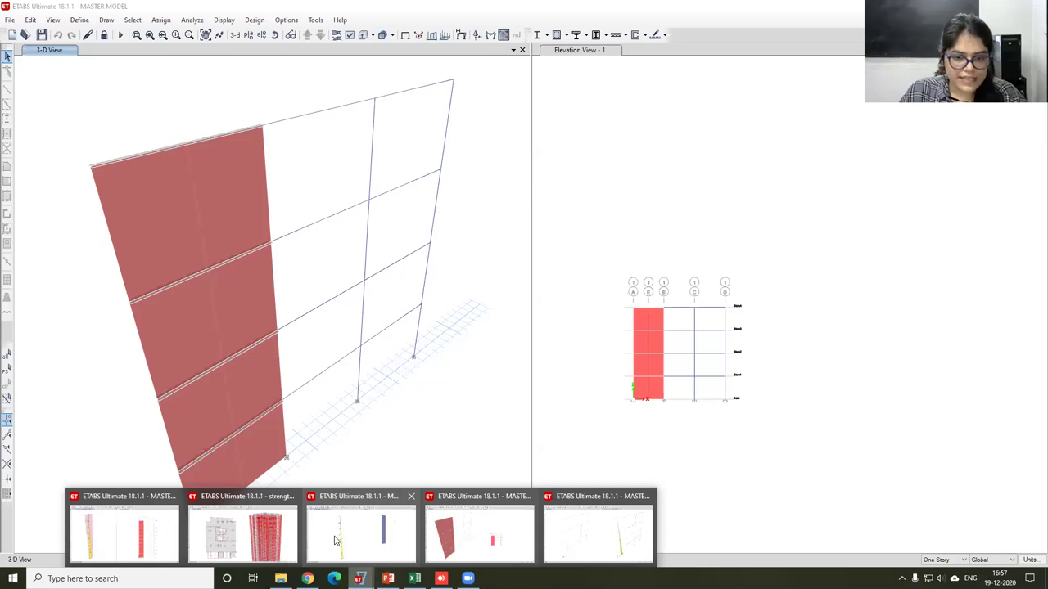
{"action": "left_click", "coordinate": [609, 526]}
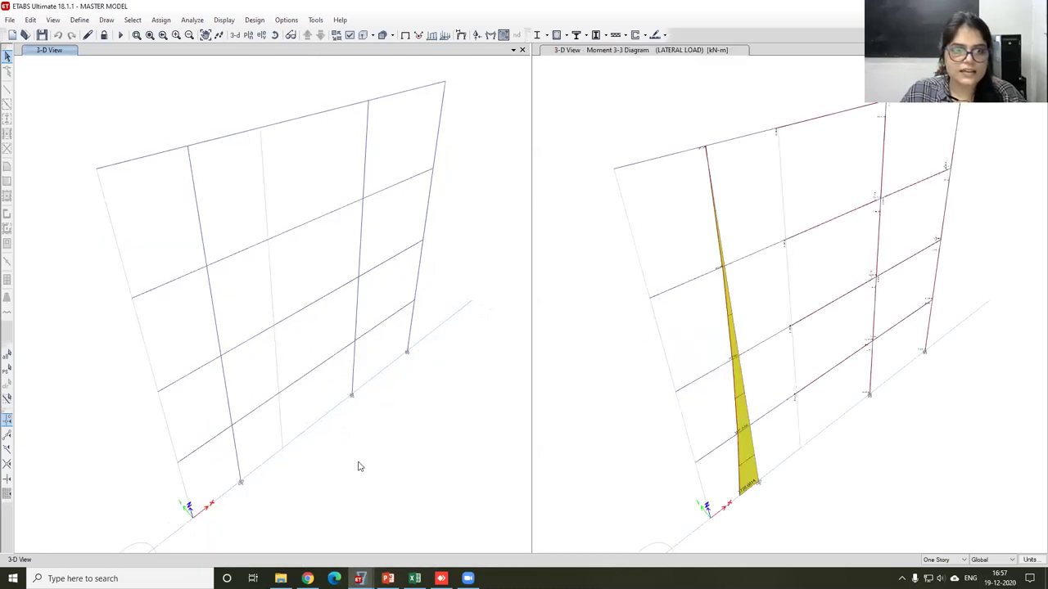
{"action": "mouse_move", "coordinate": [360, 579]}
{"action": "left_click", "coordinate": [510, 543]}
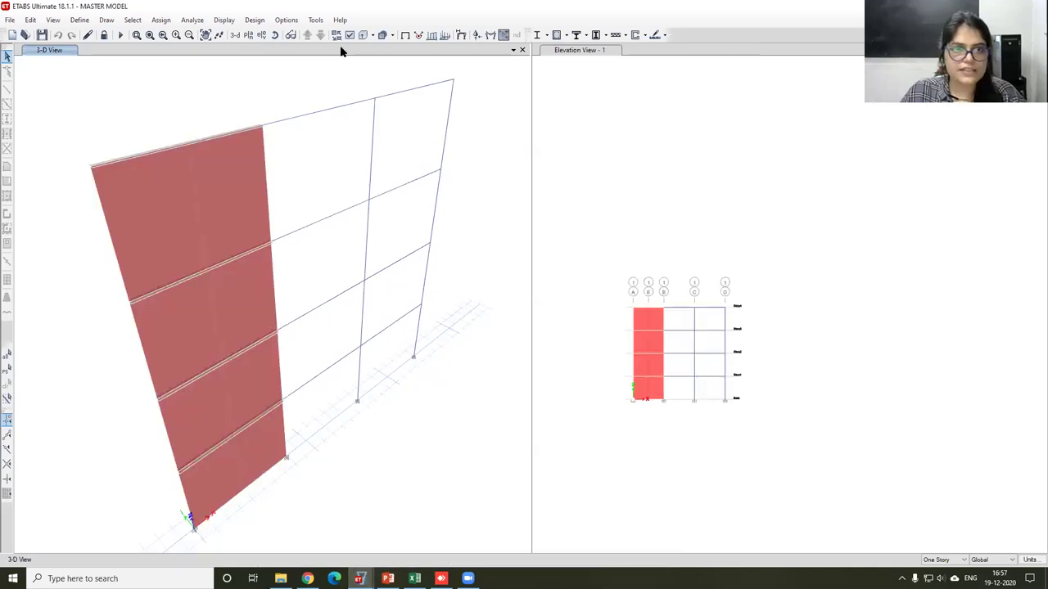
Step: Show the structure output tables of the shell-element model and check the Dead case's FZ in Base Reactions
{"action": "left_click", "coordinate": [226, 20]}
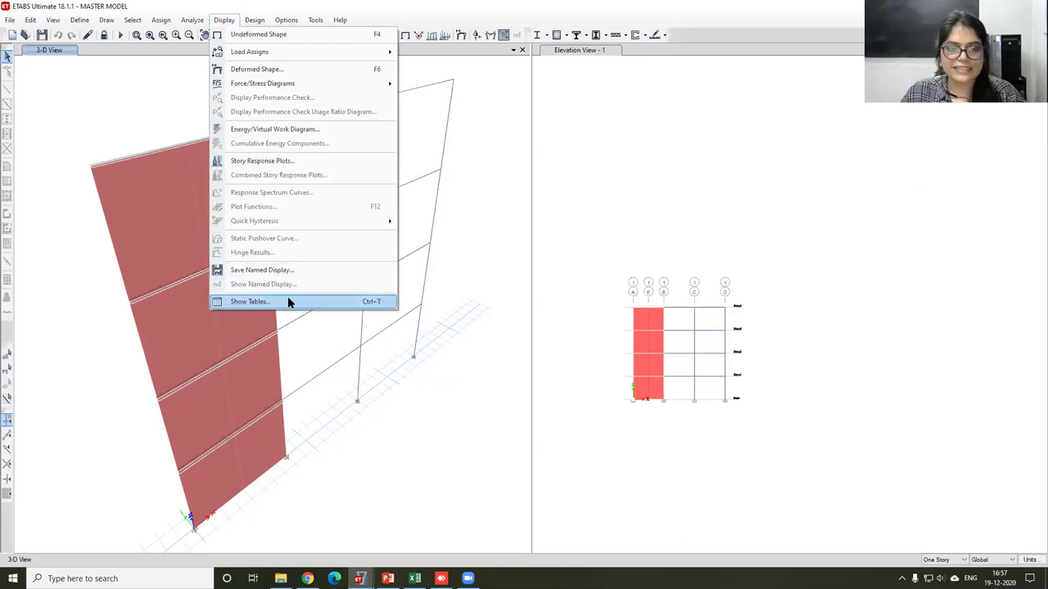
{"action": "left_click", "coordinate": [287, 301]}
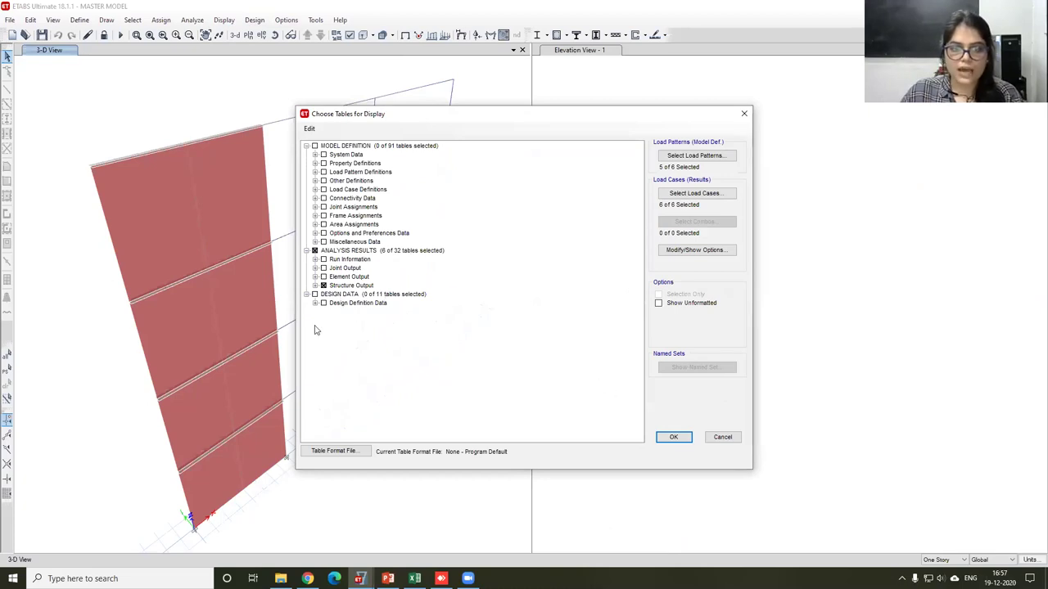
{"action": "left_click", "coordinate": [316, 285]}
{"action": "left_click", "coordinate": [679, 439]}
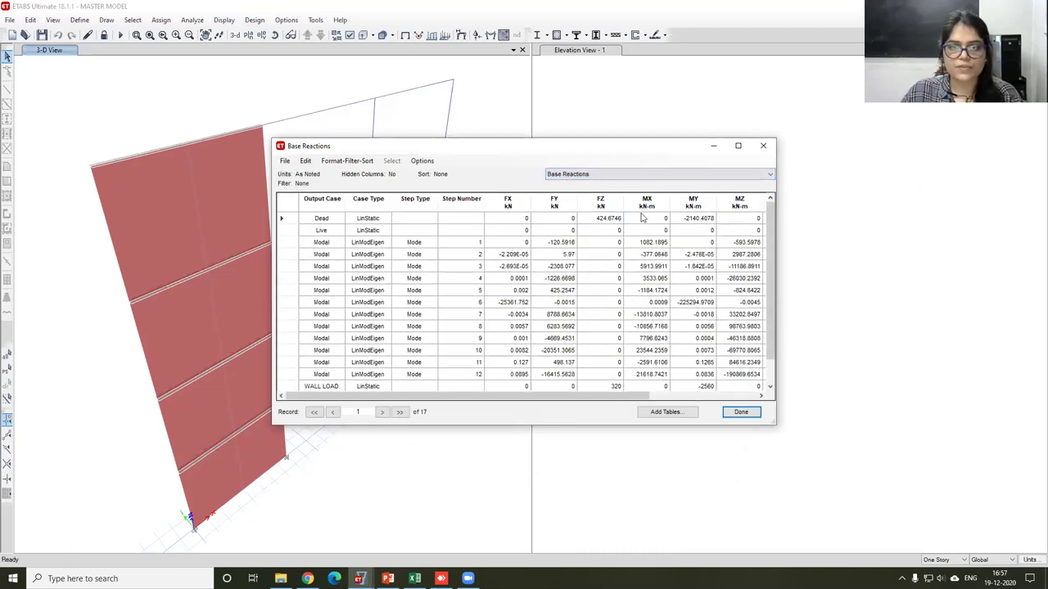
{"action": "left_click", "coordinate": [606, 219]}
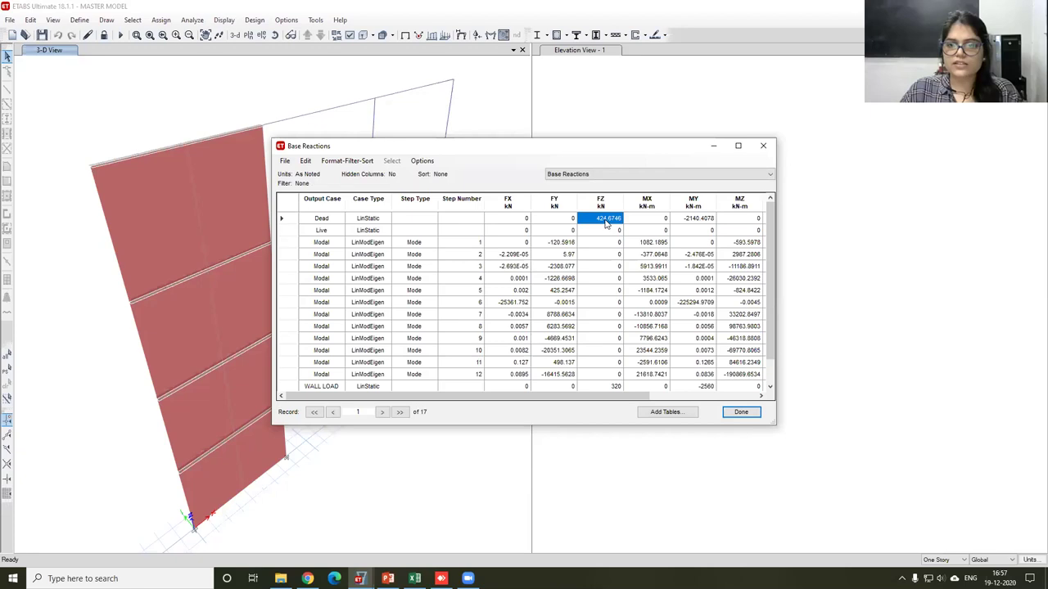
{"action": "left_click", "coordinate": [360, 579]}
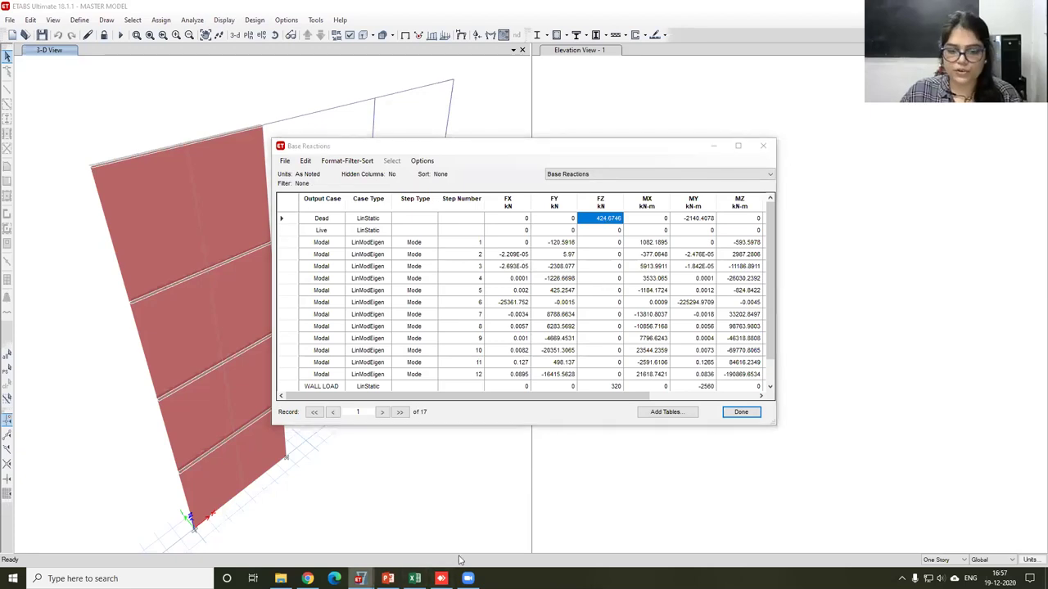
{"action": "left_click", "coordinate": [483, 536]}
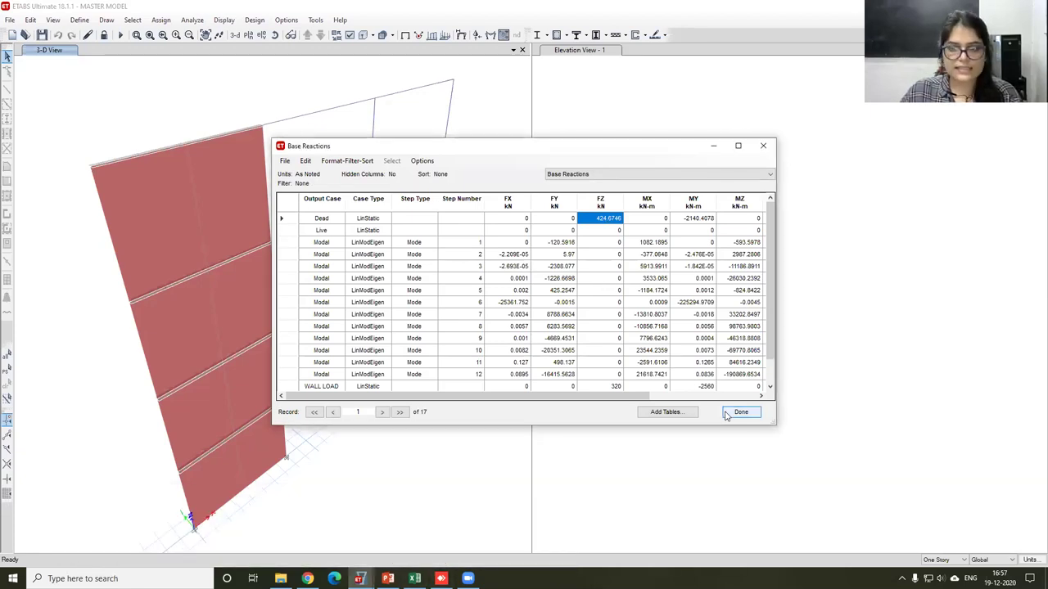
Step: Show the structure output tables of the wide-column wall-frame model and check the Dead case's FZ in Base Reactions
{"action": "left_click", "coordinate": [360, 579]}
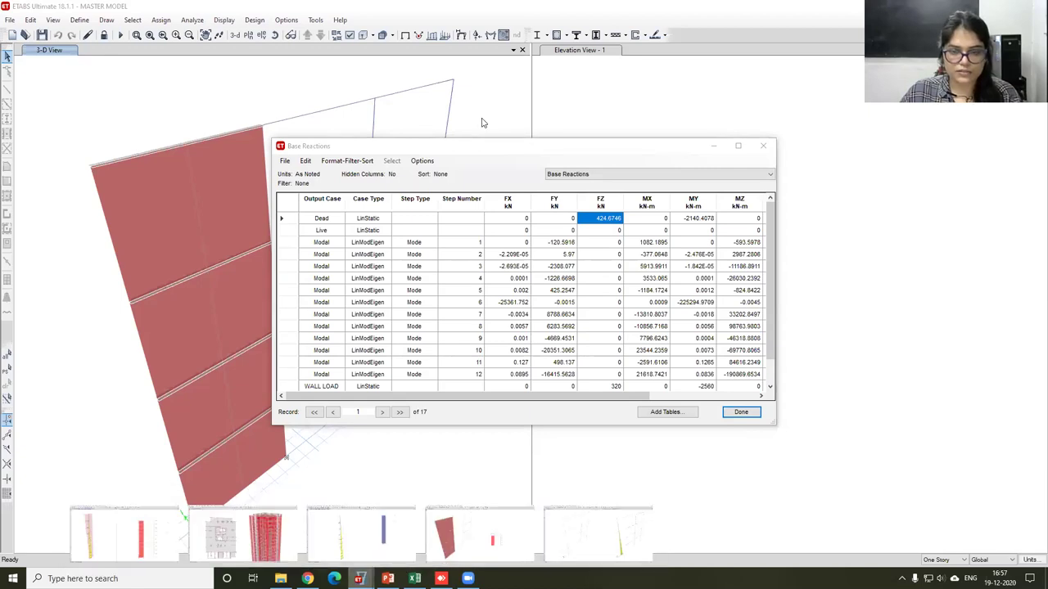
{"action": "left_click", "coordinate": [596, 532]}
{"action": "left_click", "coordinate": [224, 20]}
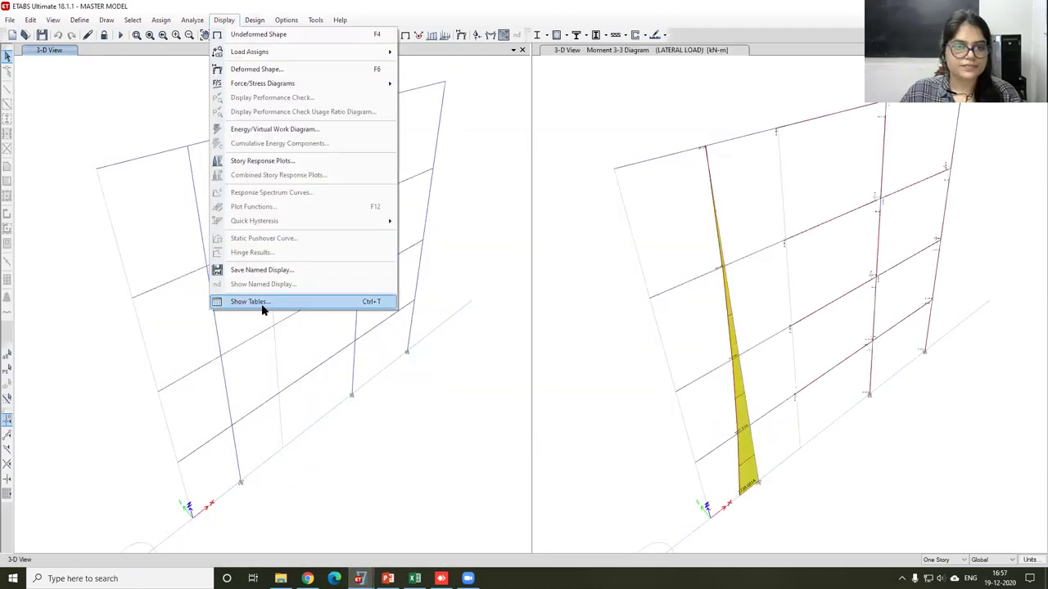
{"action": "key", "text": "ctrl+t"}
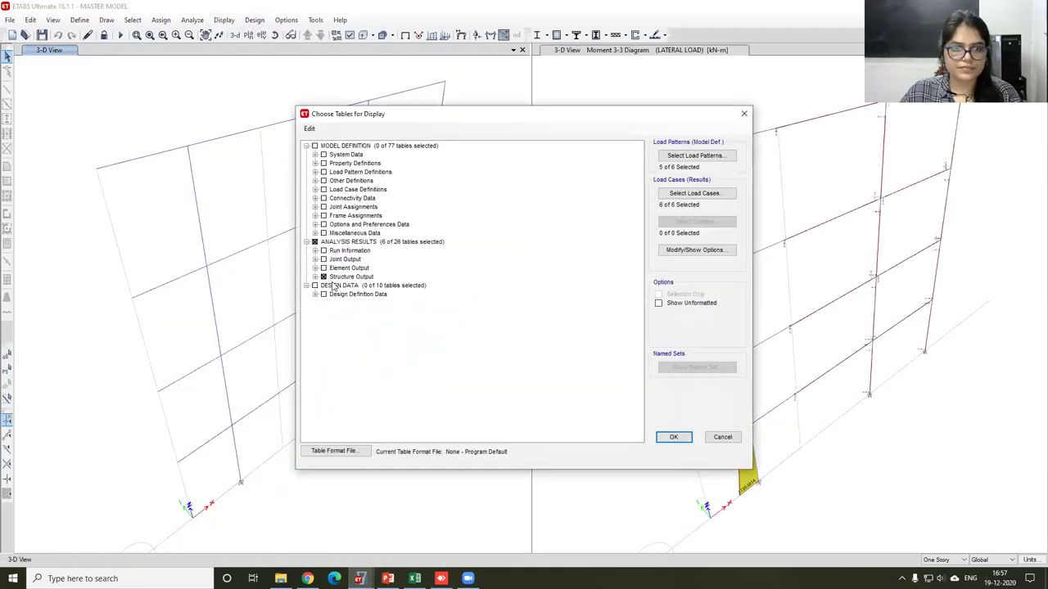
{"action": "left_click", "coordinate": [673, 437]}
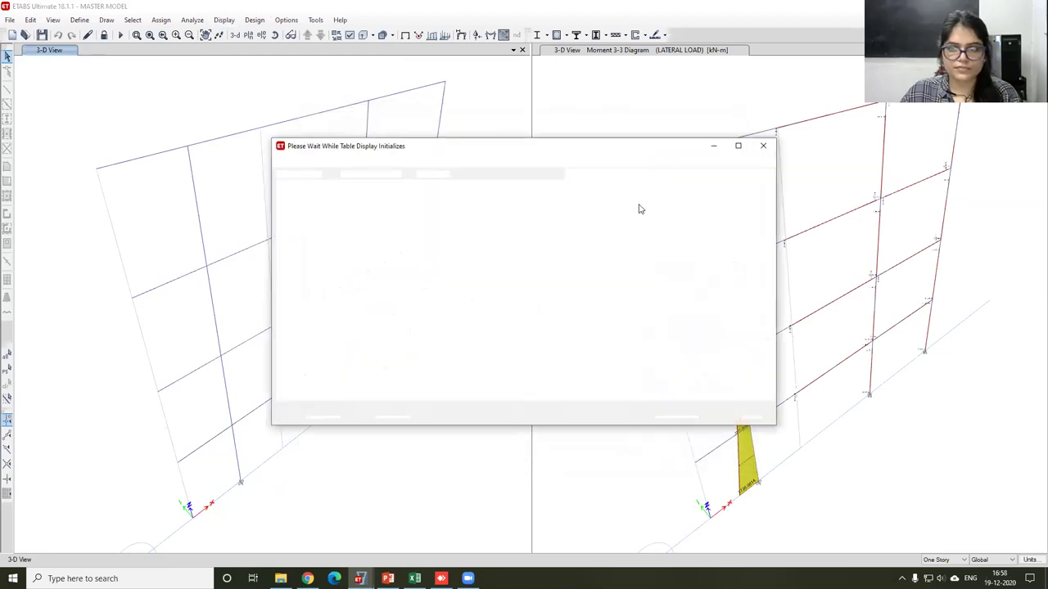
{"action": "left_click", "coordinate": [670, 175]}
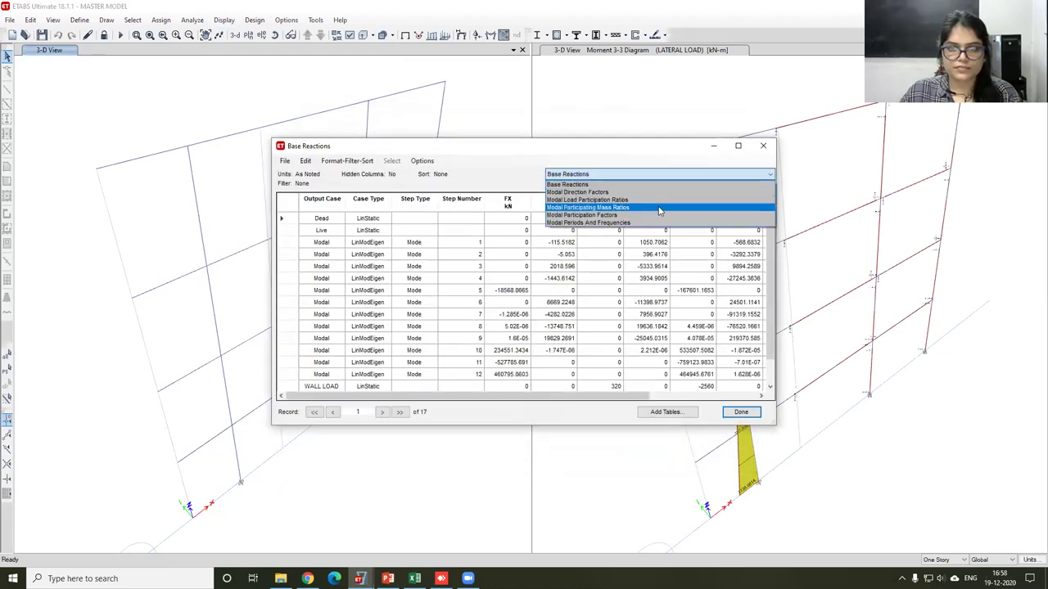
{"action": "left_click", "coordinate": [650, 185]}
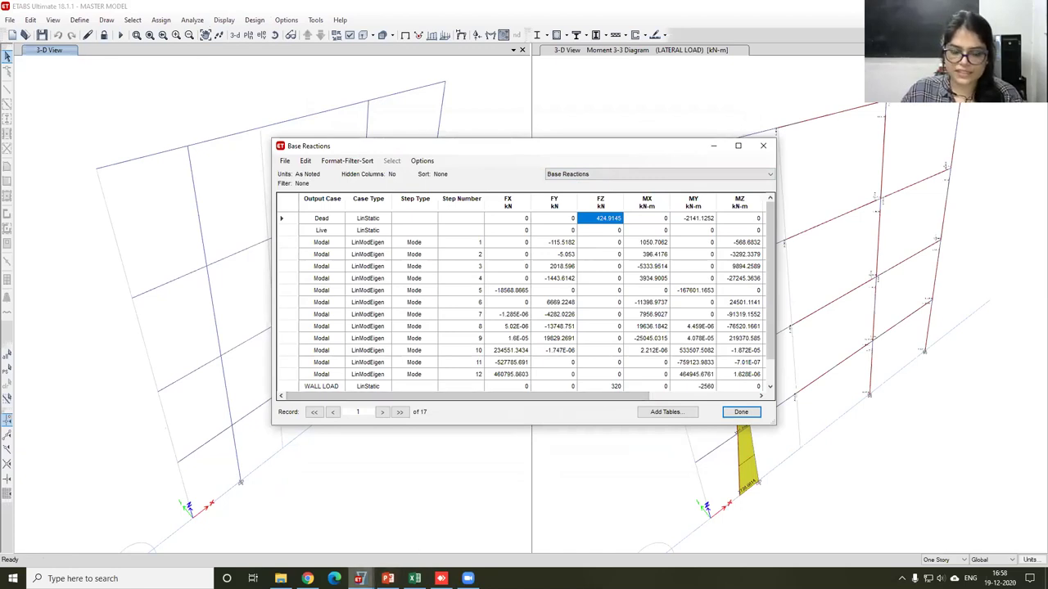
Step: Return to the shell-element wall-frame model, close its base reactions, and display the Modal deformed shape for mode 1
{"action": "mouse_move", "coordinate": [358, 578]}
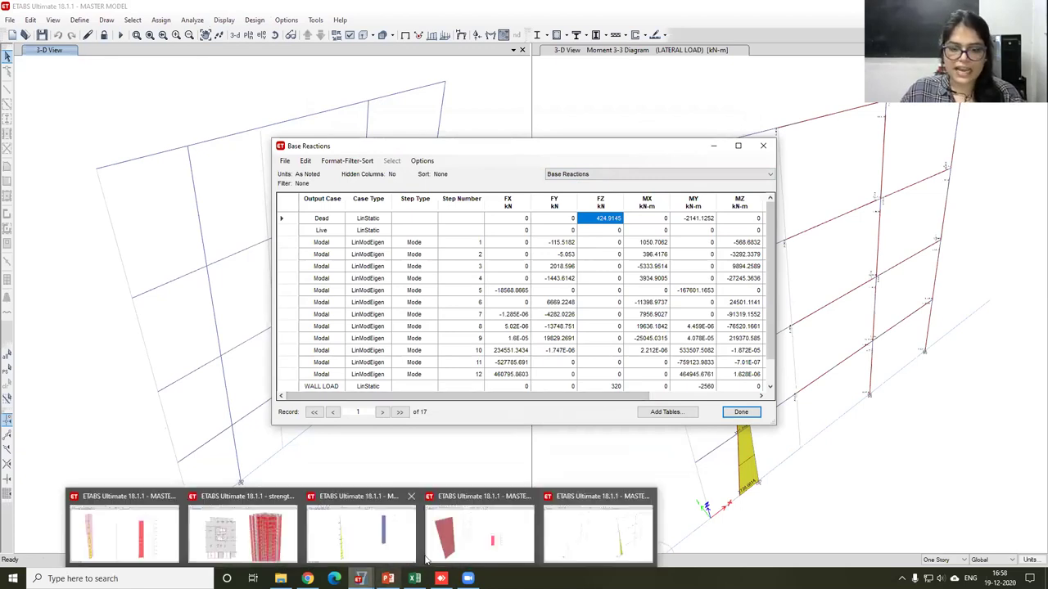
{"action": "left_click", "coordinate": [471, 534]}
{"action": "left_click", "coordinate": [870, 346]}
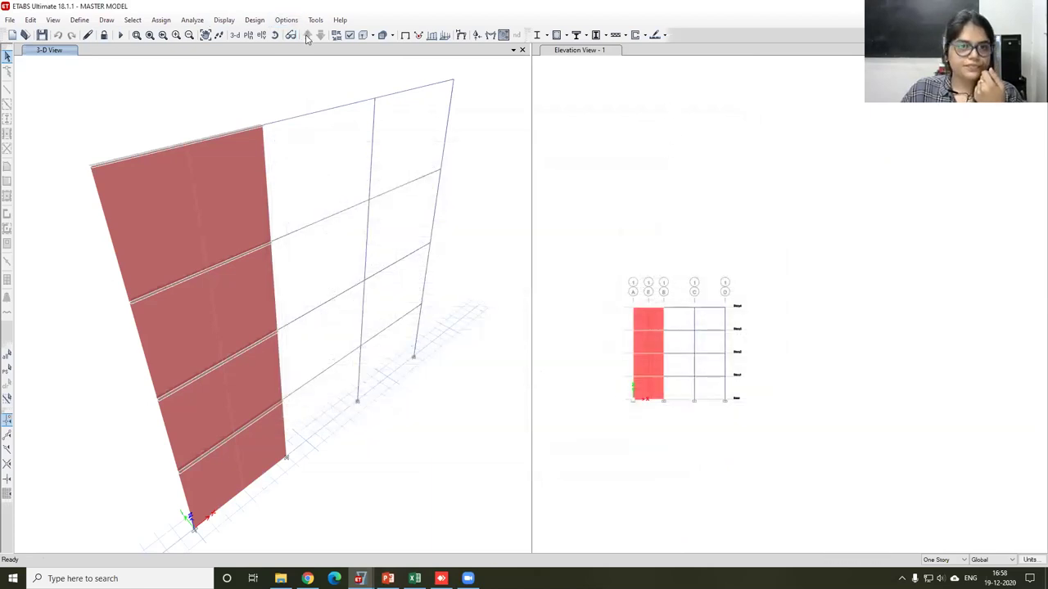
{"action": "left_click", "coordinate": [223, 20]}
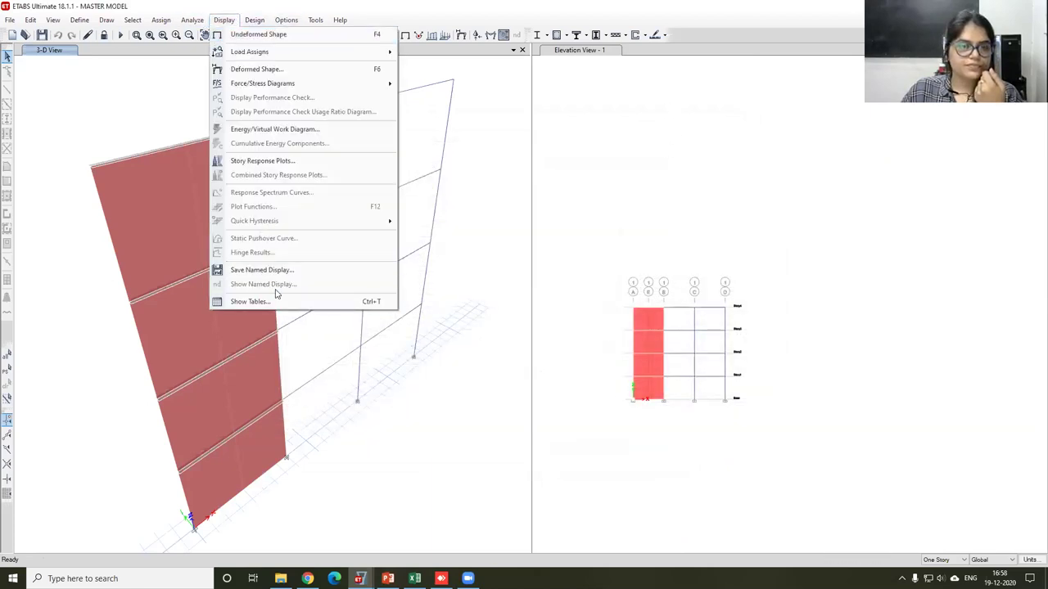
{"action": "key", "text": "Escape"}
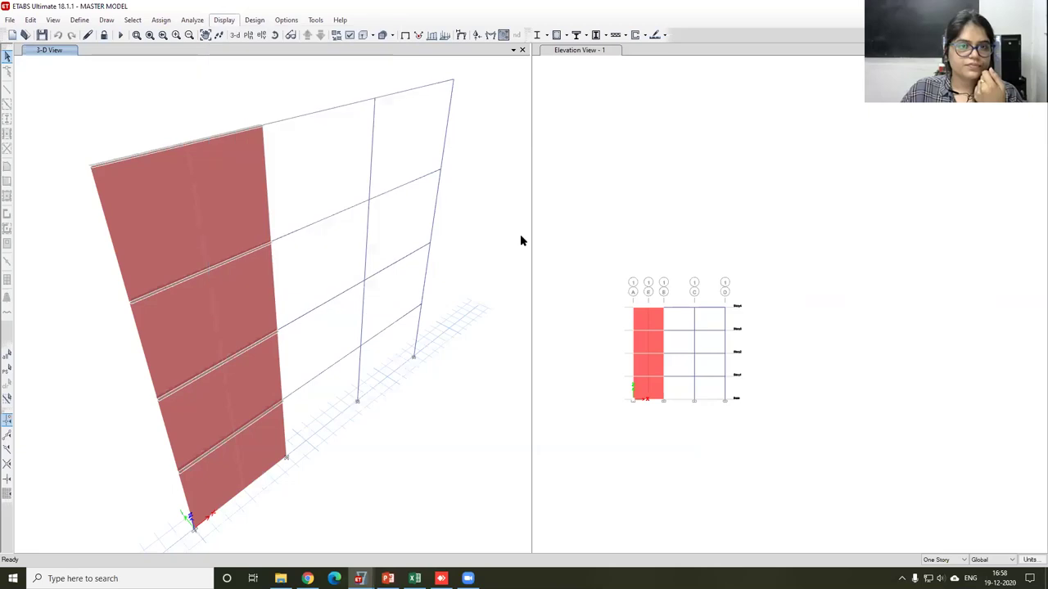
{"action": "key", "text": "F6"}
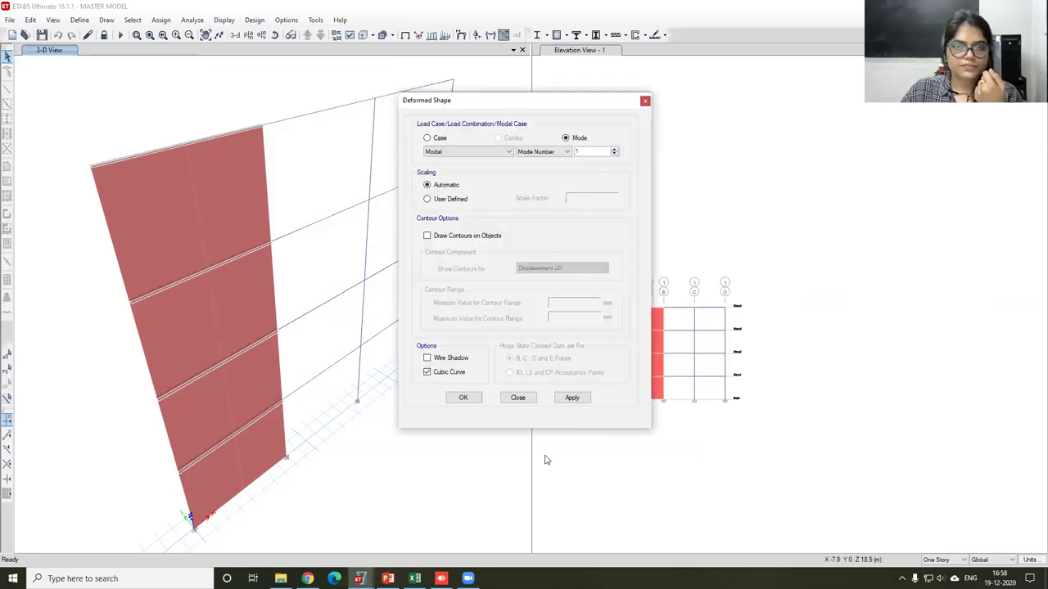
{"action": "left_click", "coordinate": [571, 397]}
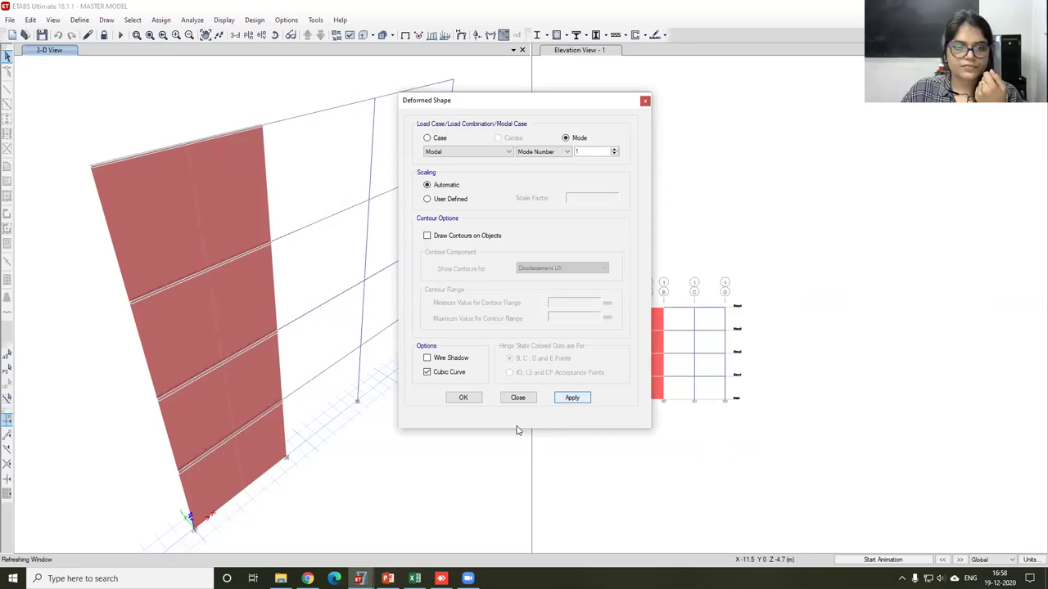
{"action": "left_click", "coordinate": [464, 398]}
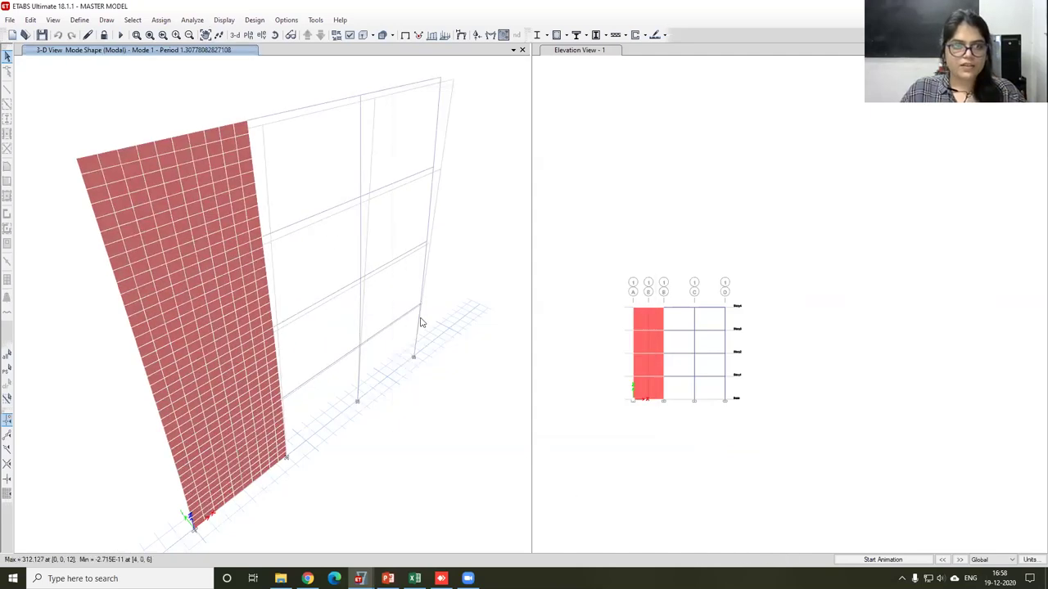
Step: Animate the mode 1 shape of the shell-element model and restore the undeformed shape
{"action": "left_click", "coordinate": [916, 562]}
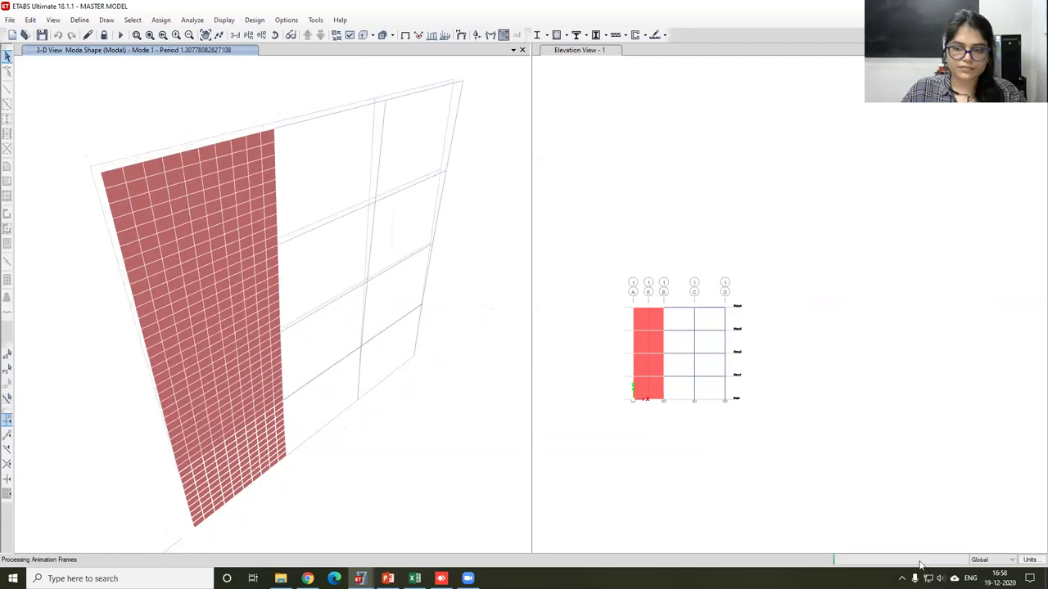
{"action": "left_click", "coordinate": [405, 35]}
{"action": "left_click", "coordinate": [337, 34]}
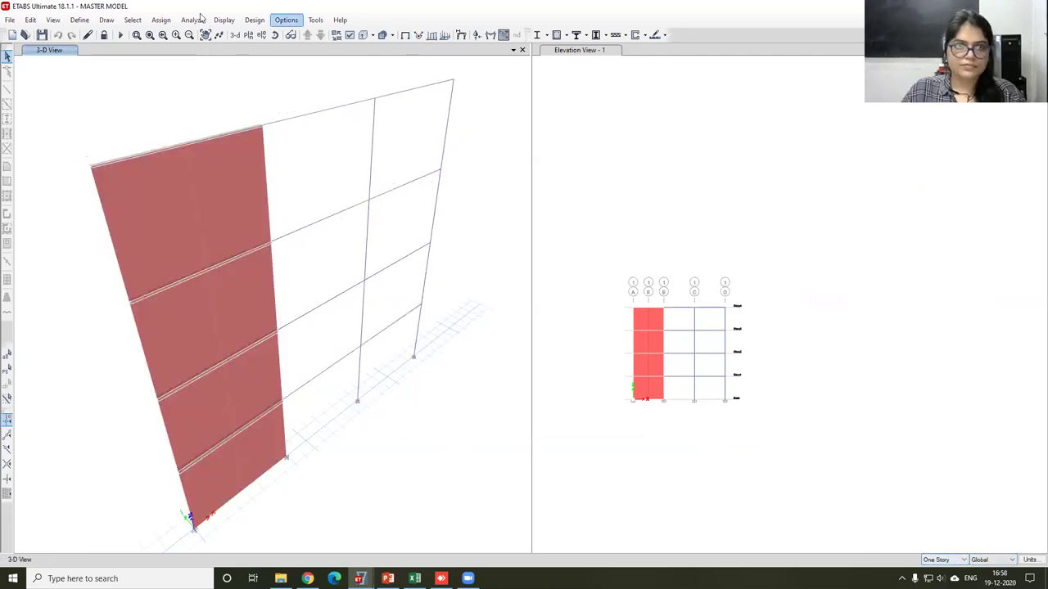
Step: Show the shell-element model's structure output tables and bring up Modal Participating Mass Ratios
{"action": "left_click", "coordinate": [232, 22]}
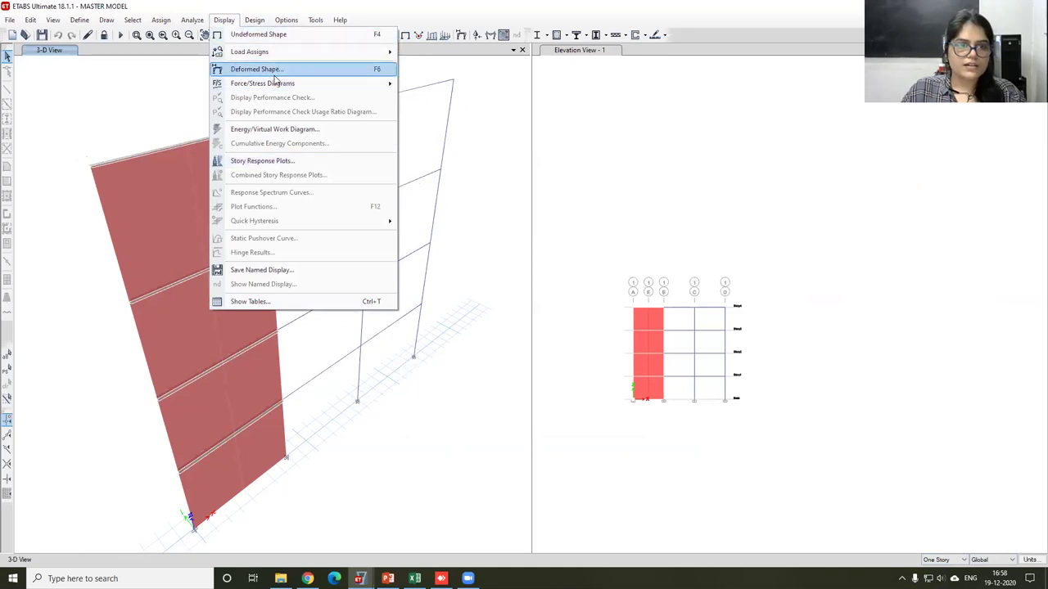
{"action": "left_click", "coordinate": [264, 301]}
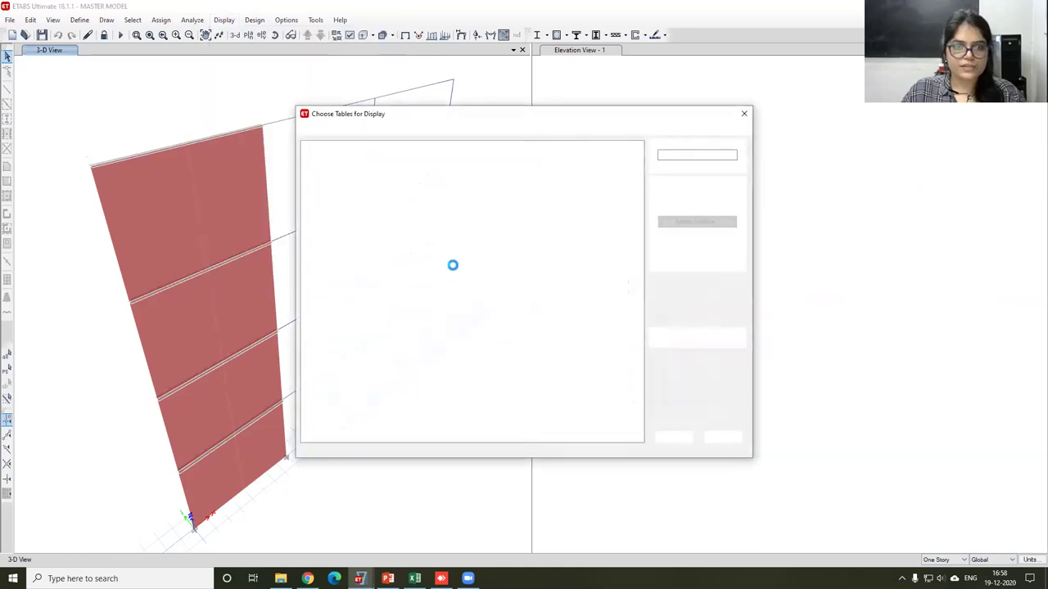
{"action": "left_click", "coordinate": [673, 437]}
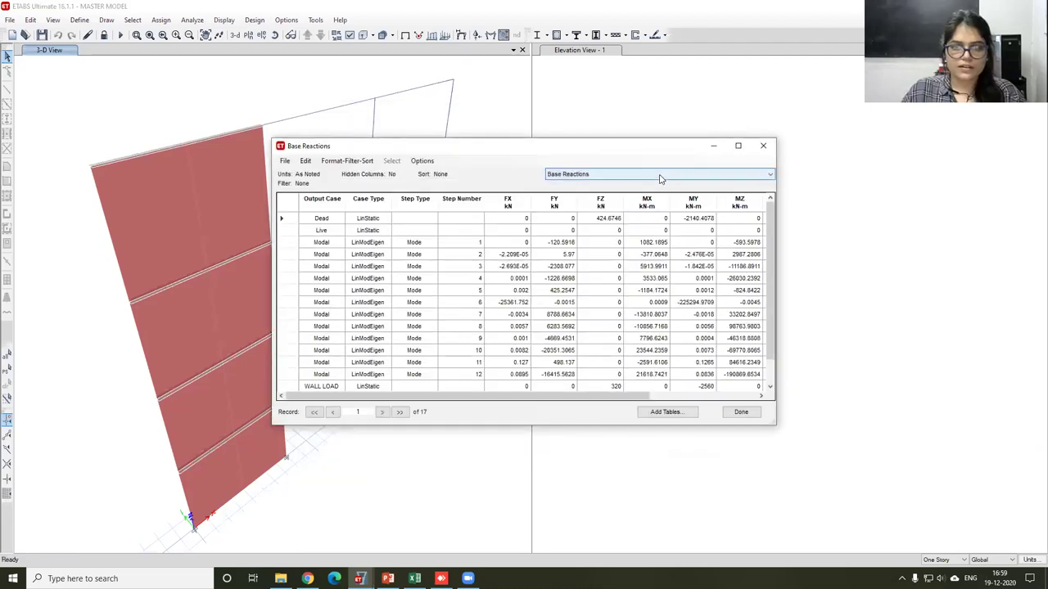
{"action": "left_click", "coordinate": [660, 174]}
{"action": "left_click", "coordinate": [653, 214]}
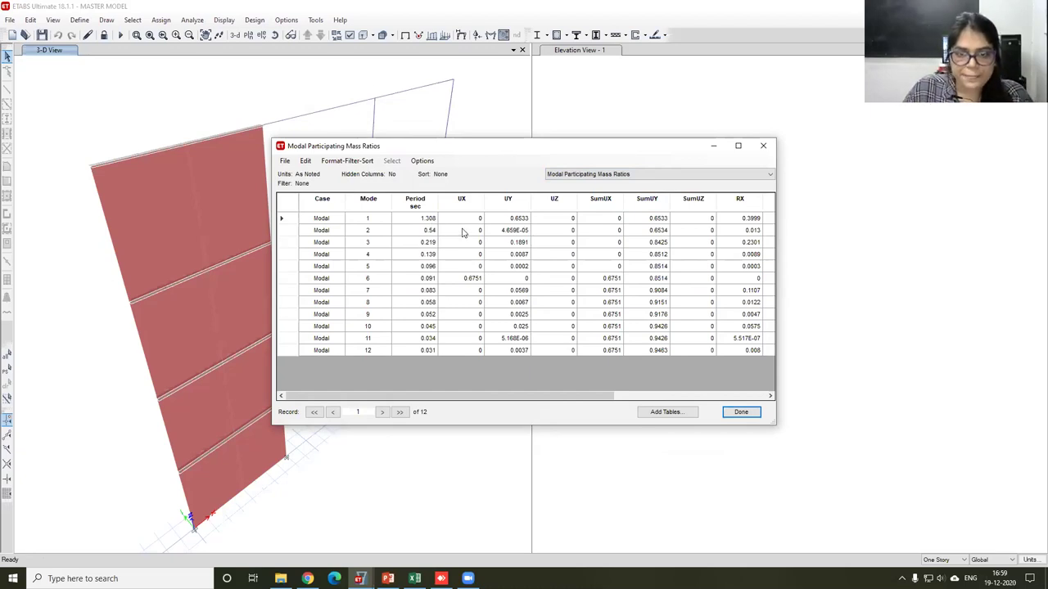
Step: Check the UY mass ratios of modes 1 to 5 and the UX ratio and period of mode 6
{"action": "left_click_drag", "start_coordinate": [508, 218], "coordinate": [518, 273]}
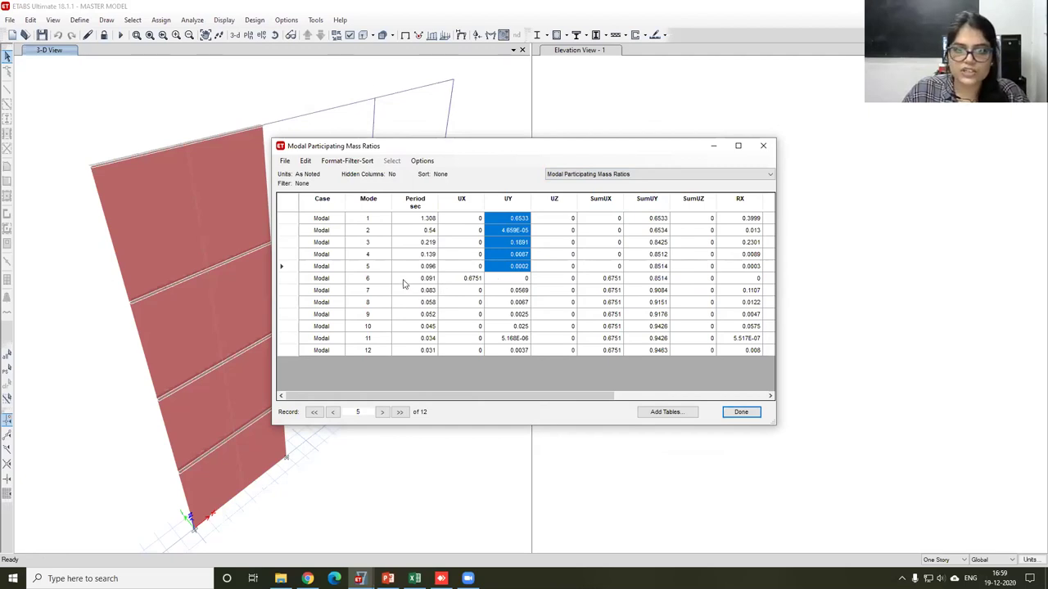
{"action": "left_click", "coordinate": [468, 280]}
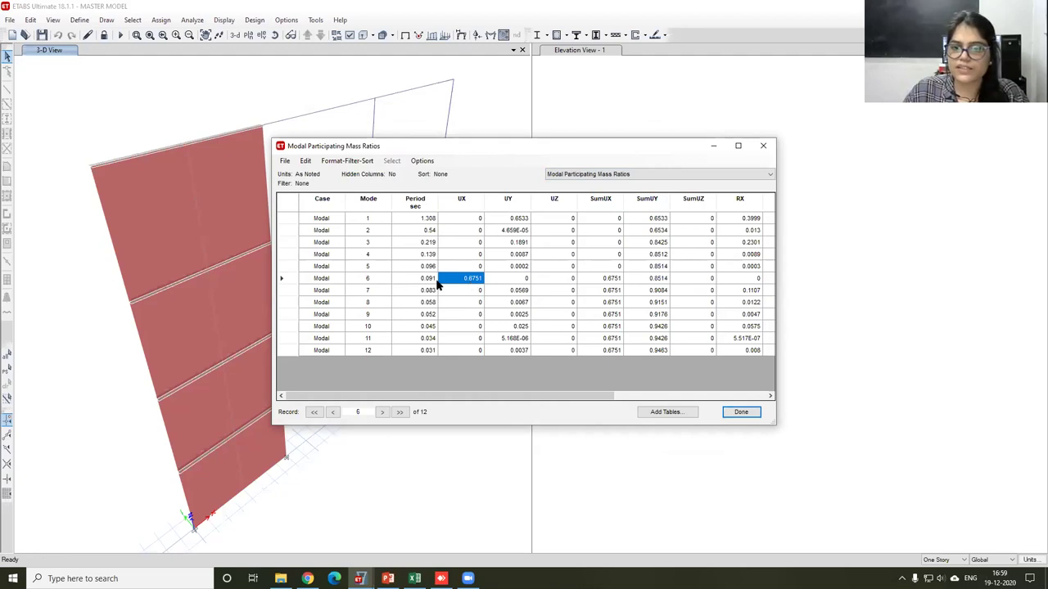
{"action": "left_click", "coordinate": [429, 281]}
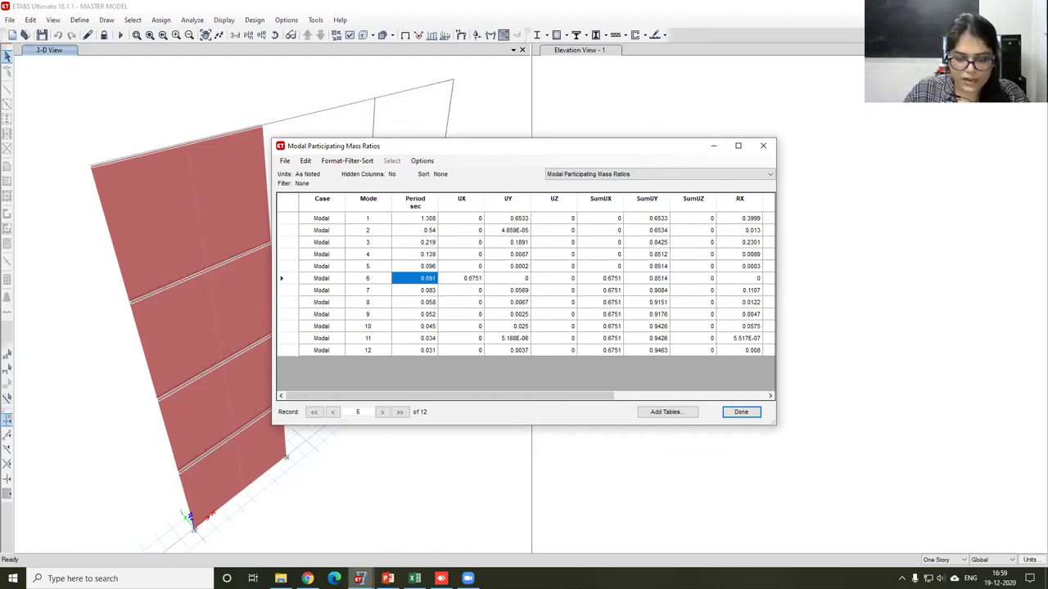
Step: Show Modal Participating Mass Ratios in the wide-column wall-frame model and check mode 1's UY ratio
{"action": "mouse_move", "coordinate": [359, 579]}
{"action": "left_click", "coordinate": [590, 530]}
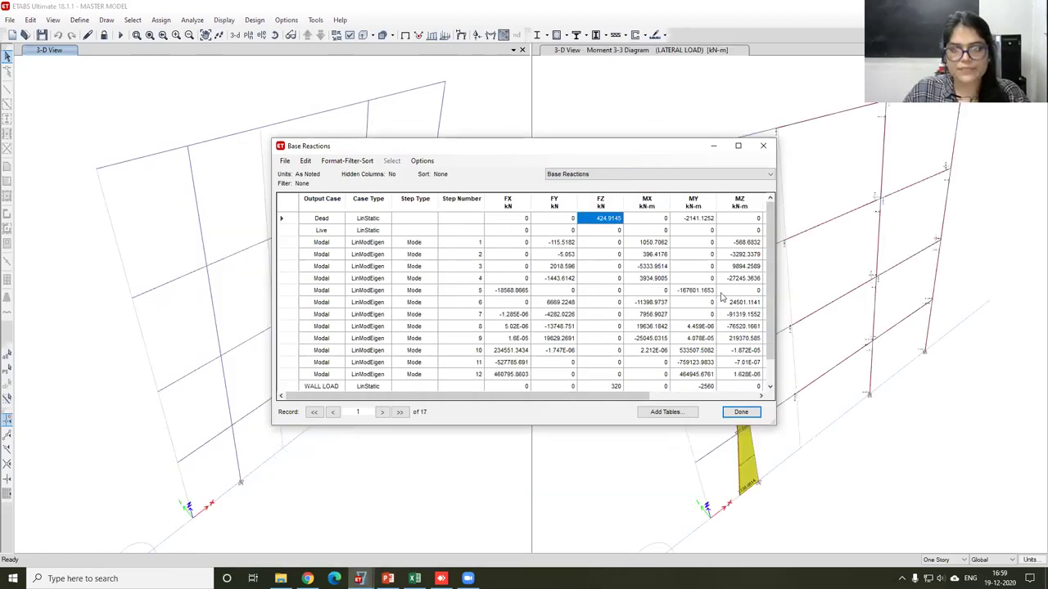
{"action": "left_click", "coordinate": [725, 173]}
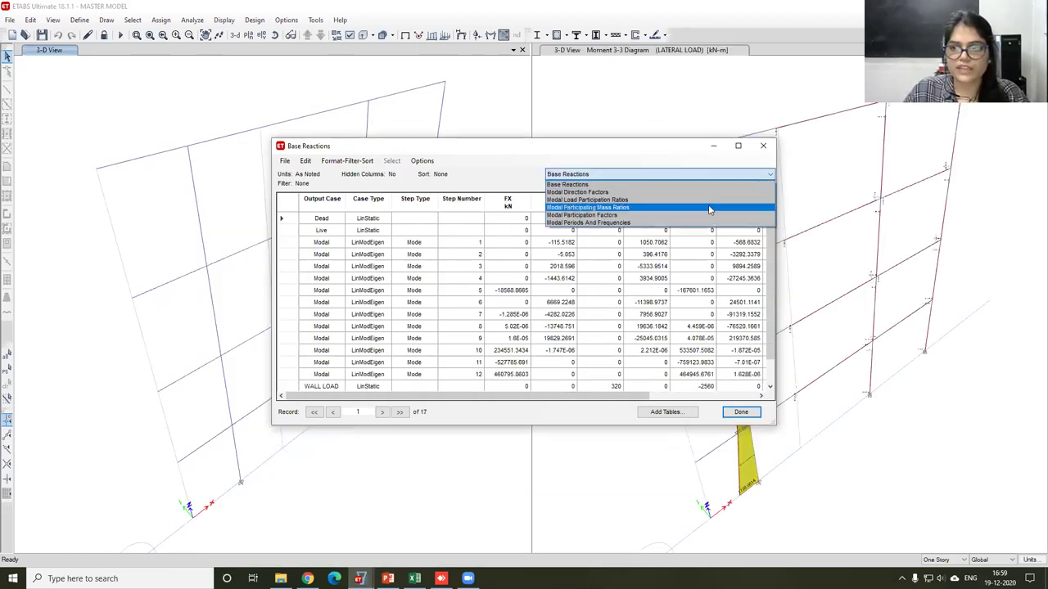
{"action": "left_click", "coordinate": [610, 207]}
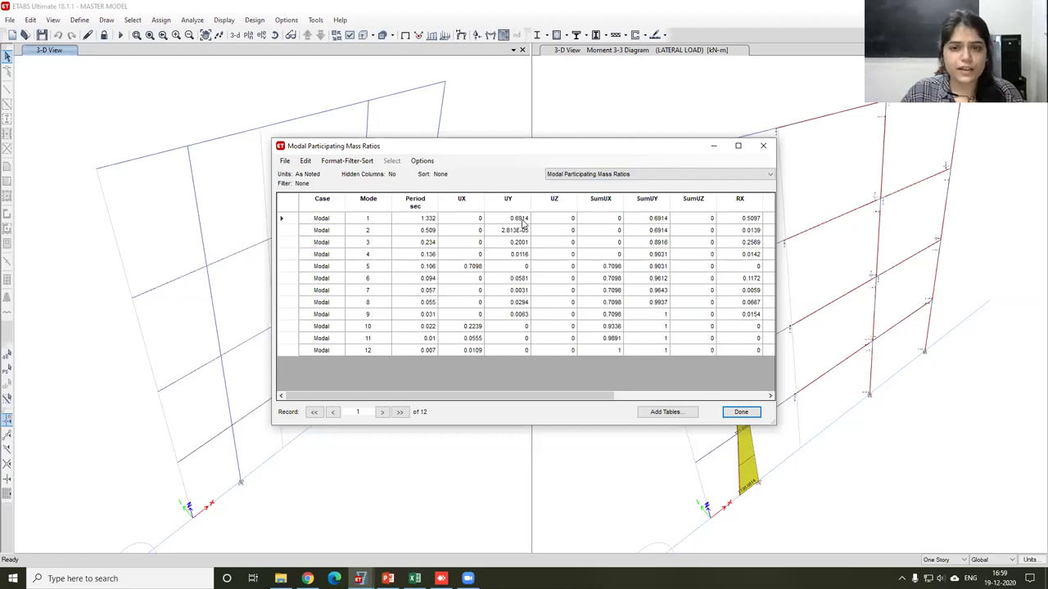
{"action": "left_click", "coordinate": [520, 218]}
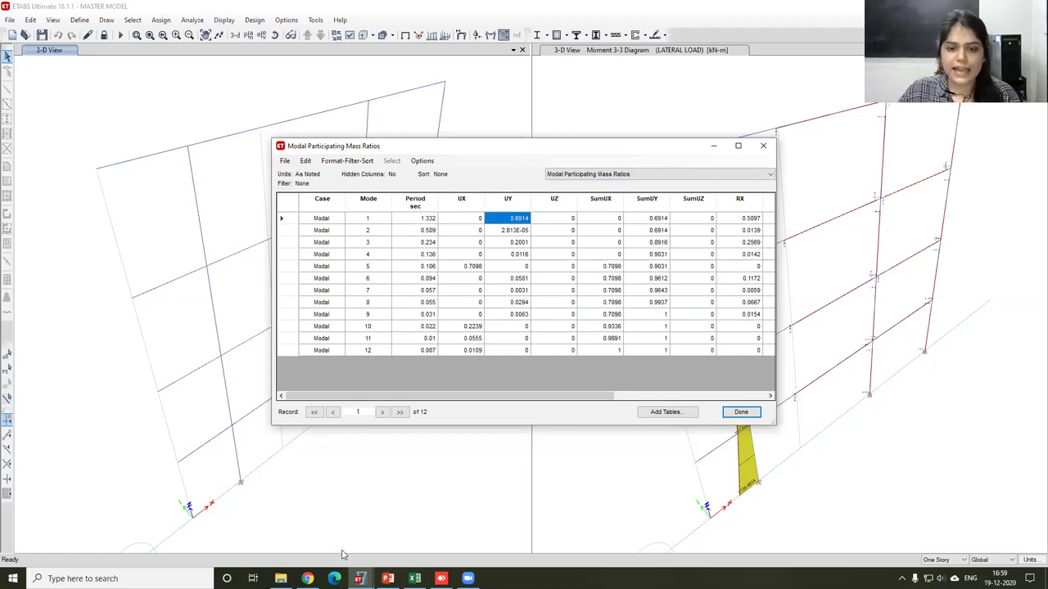
Step: Compare with the shell-element model's mass ratios, then check the wide-column model's mode 1 period and mode 5 period and UX ratio
{"action": "left_click", "coordinate": [358, 578]}
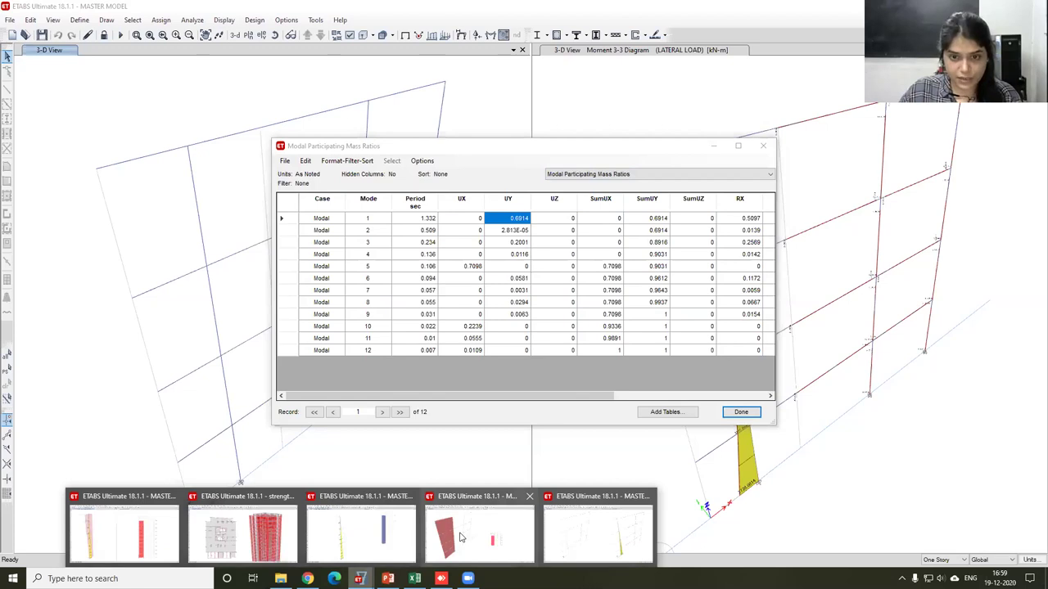
{"action": "left_click", "coordinate": [598, 532]}
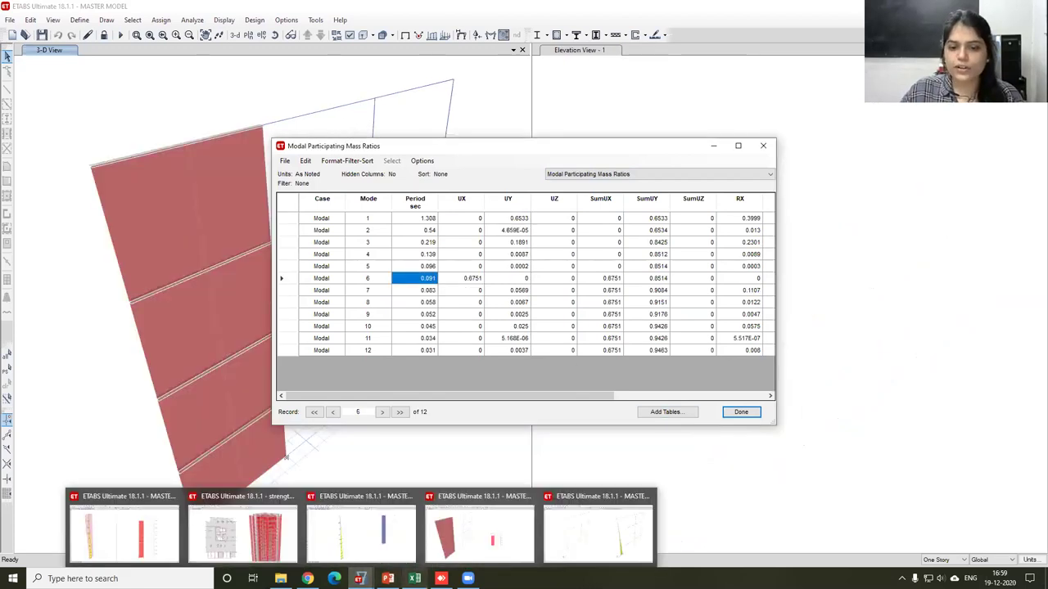
{"action": "mouse_move", "coordinate": [388, 579]}
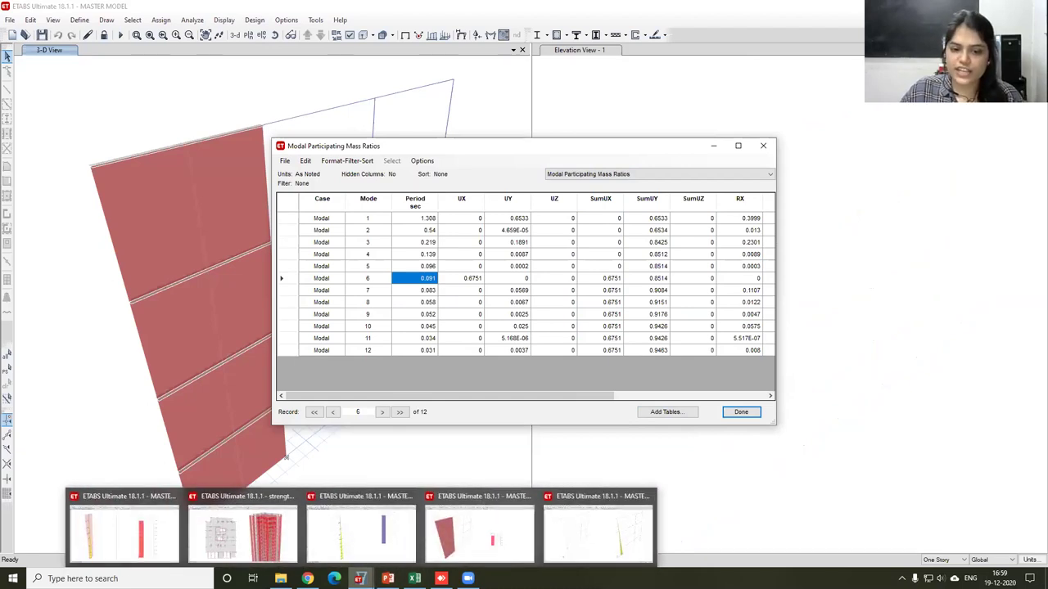
{"action": "left_click", "coordinate": [598, 528]}
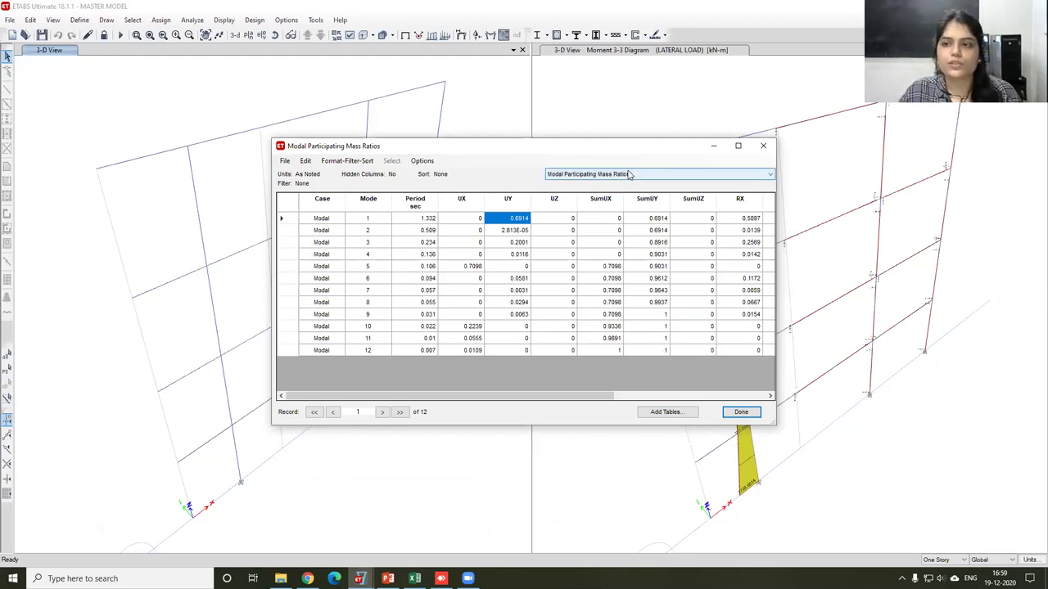
{"action": "left_click", "coordinate": [435, 219]}
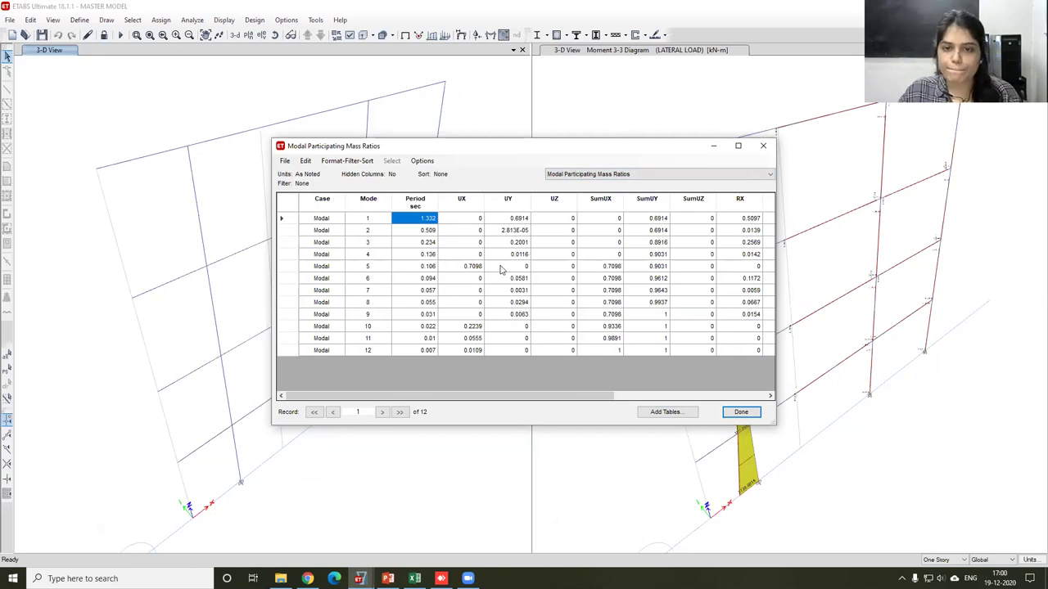
{"action": "left_click_drag", "start_coordinate": [482, 271], "coordinate": [290, 269]}
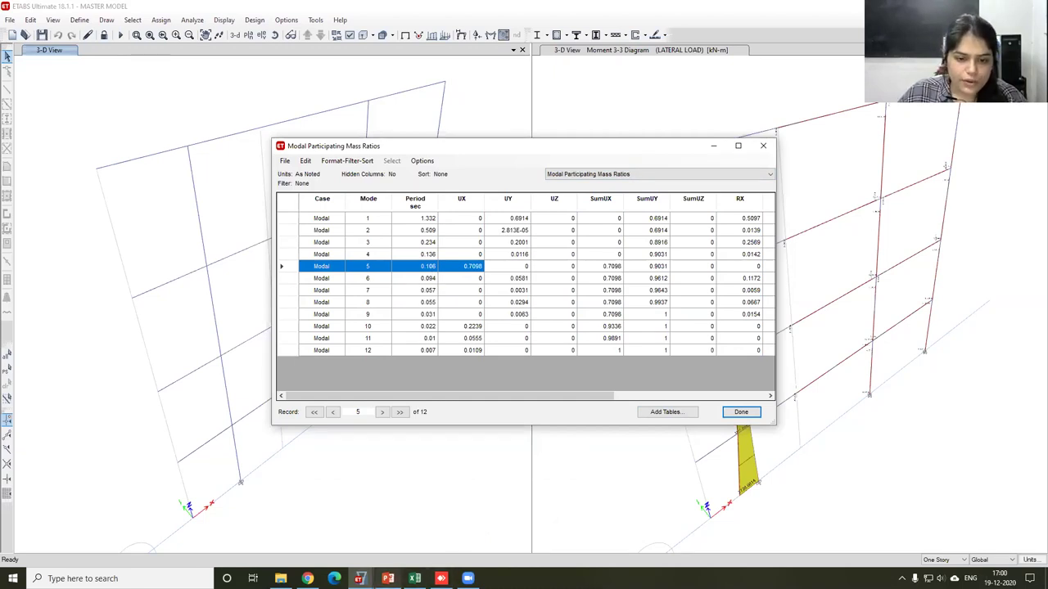
Step: Review the shell-element model's modal mass ratios once more, close the table, and switch to Excel
{"action": "mouse_move", "coordinate": [358, 579]}
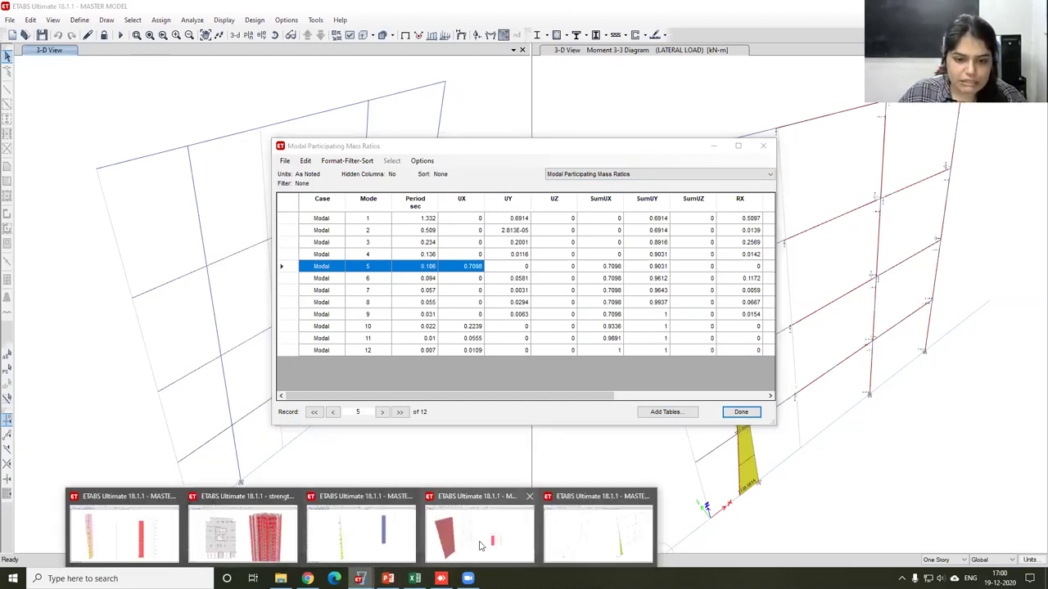
{"action": "left_click", "coordinate": [482, 546]}
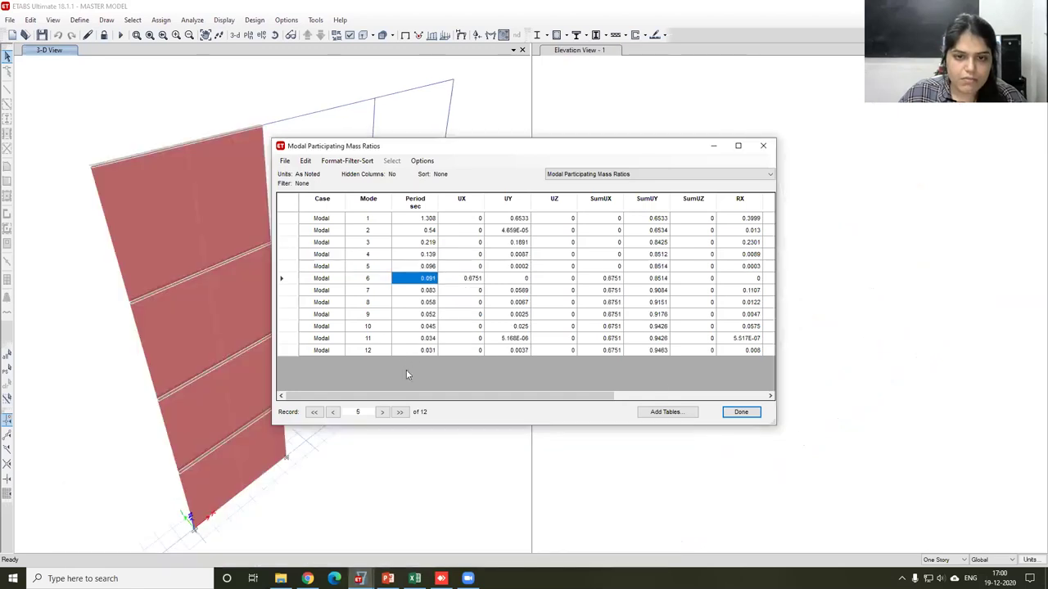
{"action": "left_click", "coordinate": [739, 412]}
{"action": "left_click", "coordinate": [414, 579]}
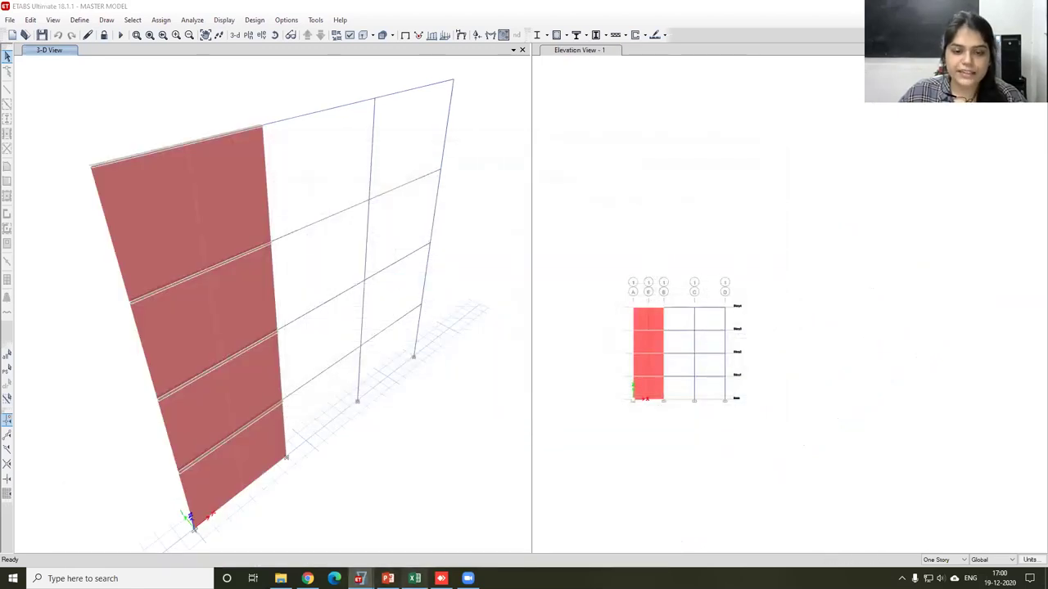
Step: Open the workbook's Sheet6 and review the modal table of the shear wall modelled with the wide column analogy, starting with mode 1's highlighted values
{"action": "left_click", "coordinate": [247, 546]}
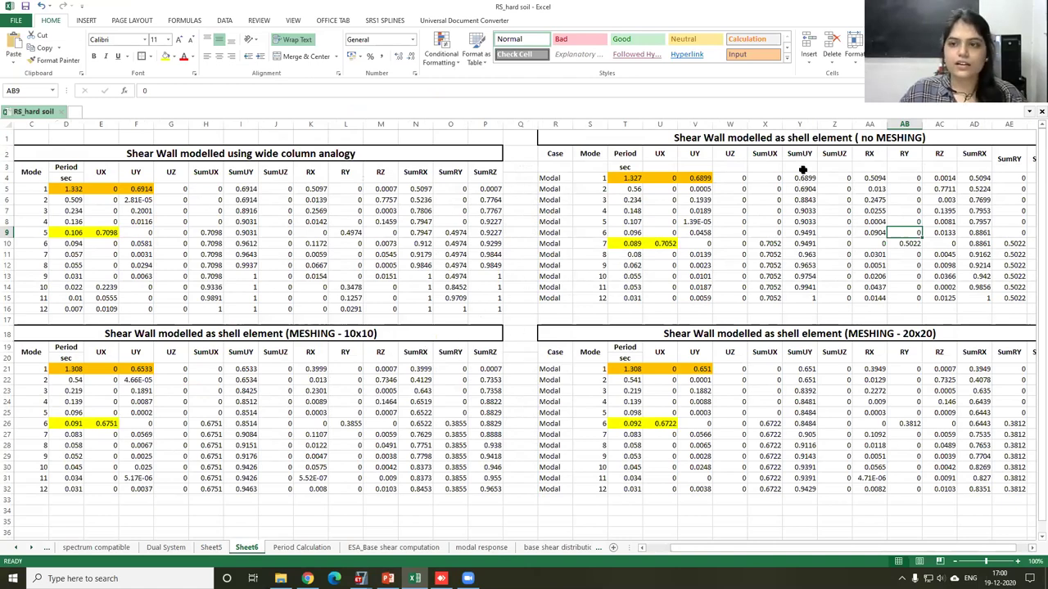
{"action": "scroll", "coordinate": [803, 170], "scroll_direction": "down", "scroll_amount": 1, "text": "ctrl"}
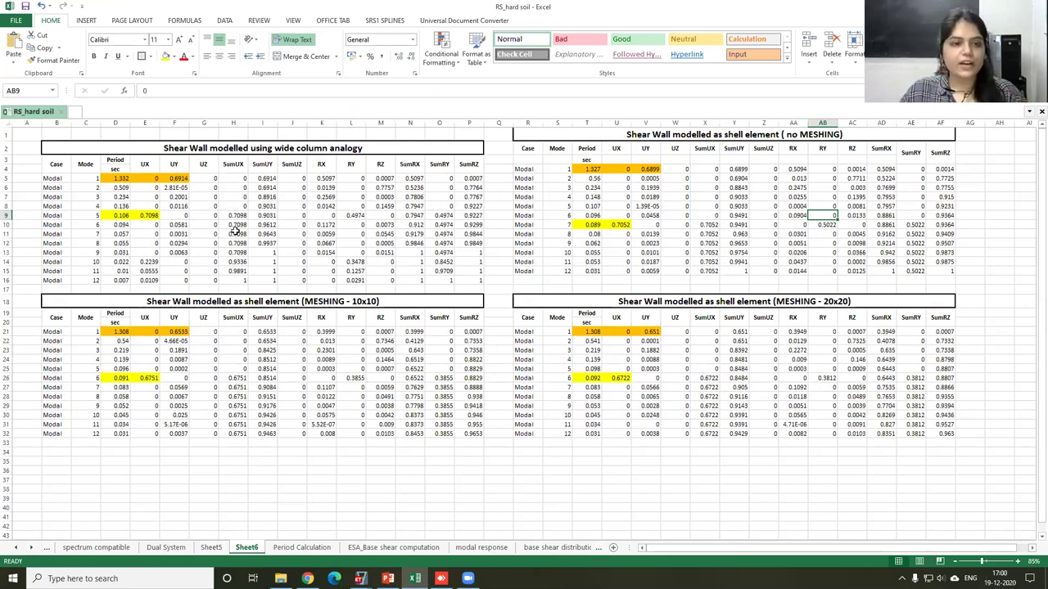
{"action": "left_click", "coordinate": [123, 180]}
{"action": "left_click_drag", "start_coordinate": [127, 180], "coordinate": [185, 178]}
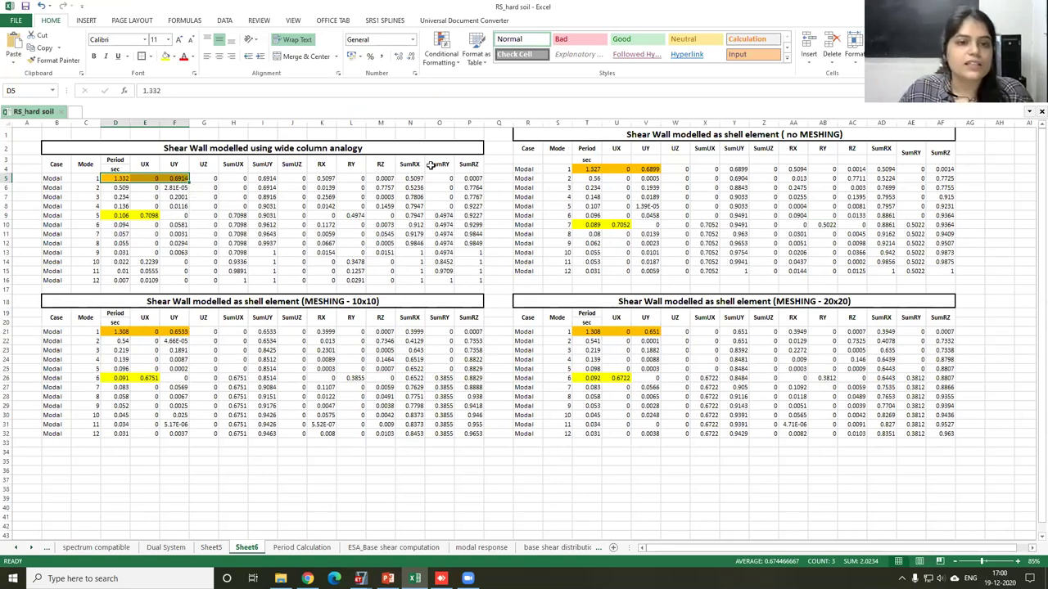
{"action": "left_click_drag", "start_coordinate": [401, 148], "coordinate": [406, 281]}
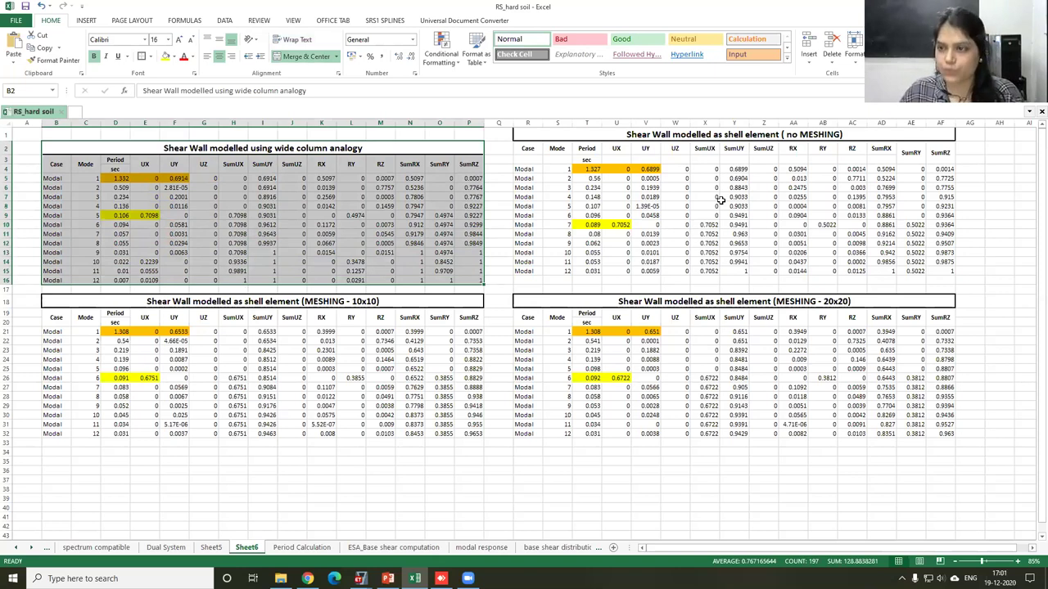
Step: Compare the wide-column table's mode 1, 2 and 5 periods with the unmeshed shell table's mode 1 UY ratio and mode 7 period
{"action": "left_click", "coordinate": [125, 178]}
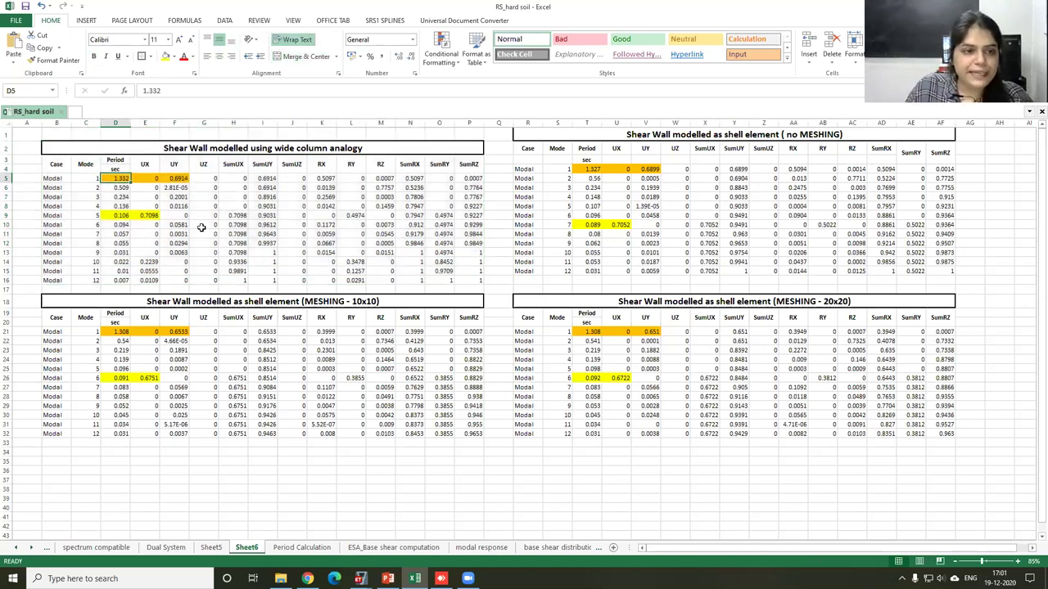
{"action": "left_click", "coordinate": [650, 169]}
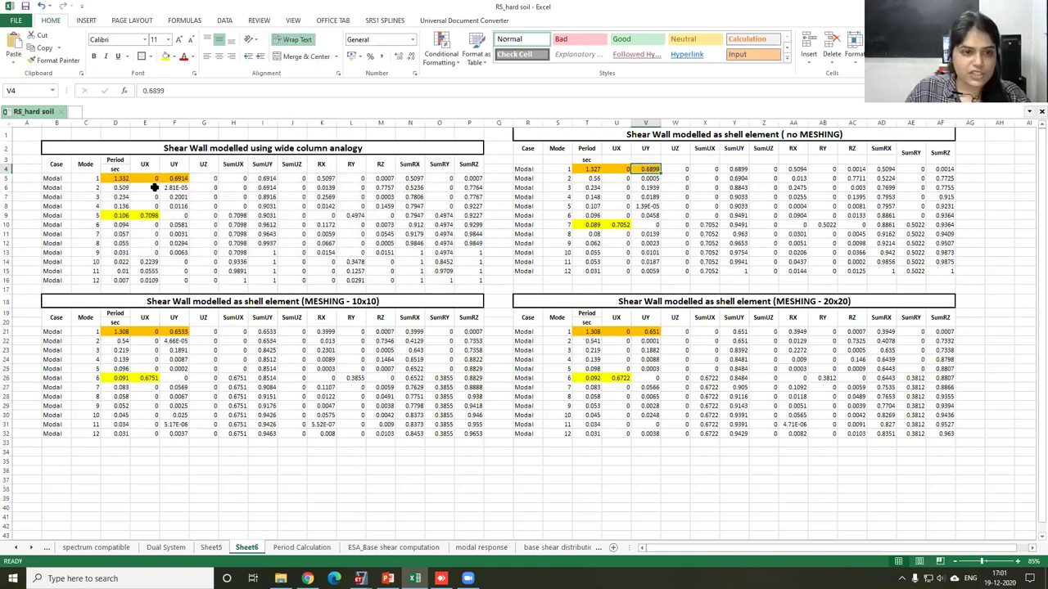
{"action": "left_click", "coordinate": [123, 187]}
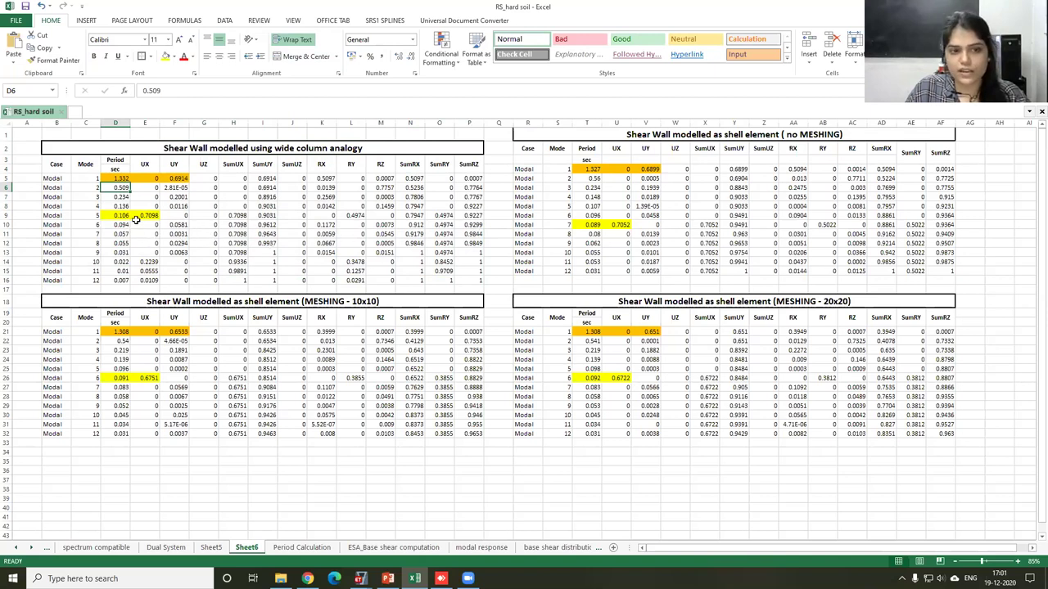
{"action": "left_click_drag", "start_coordinate": [588, 224], "coordinate": [106, 214]}
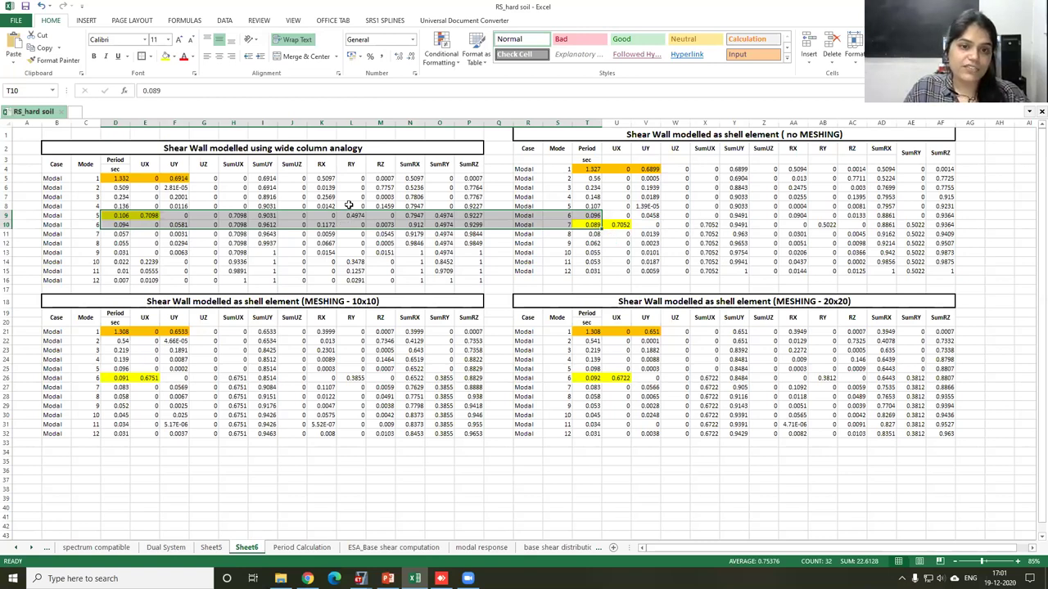
Step: Compare mode 1's UY ratios, plus the unmeshed shell periods for modes 1 to 7 and wide-column periods for modes 1 to 5
{"action": "left_click", "coordinate": [183, 177]}
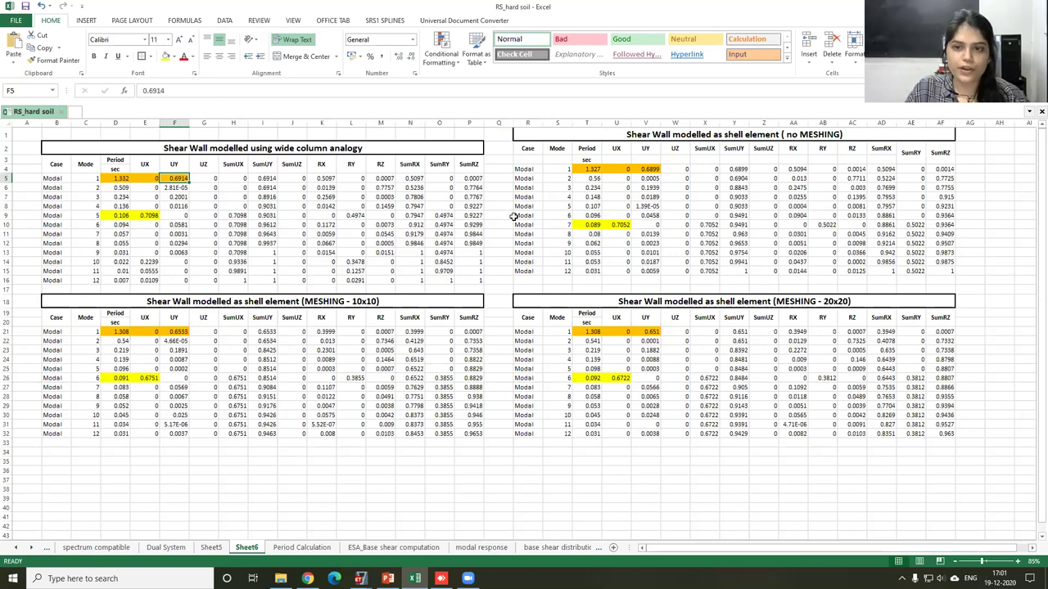
{"action": "left_click", "coordinate": [650, 170]}
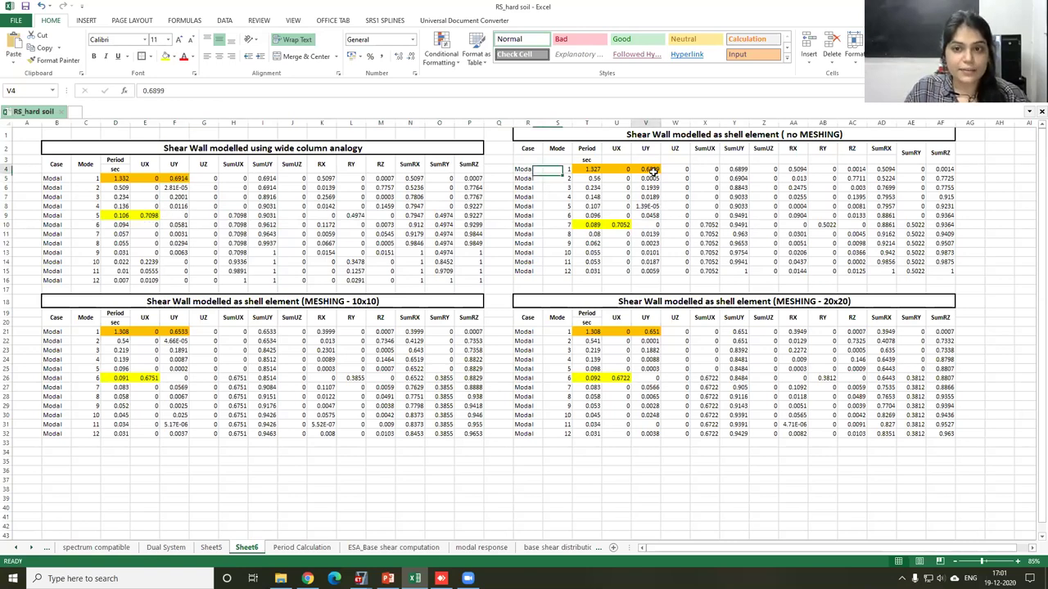
{"action": "left_click", "coordinate": [190, 183]}
{"action": "left_click", "coordinate": [653, 169]}
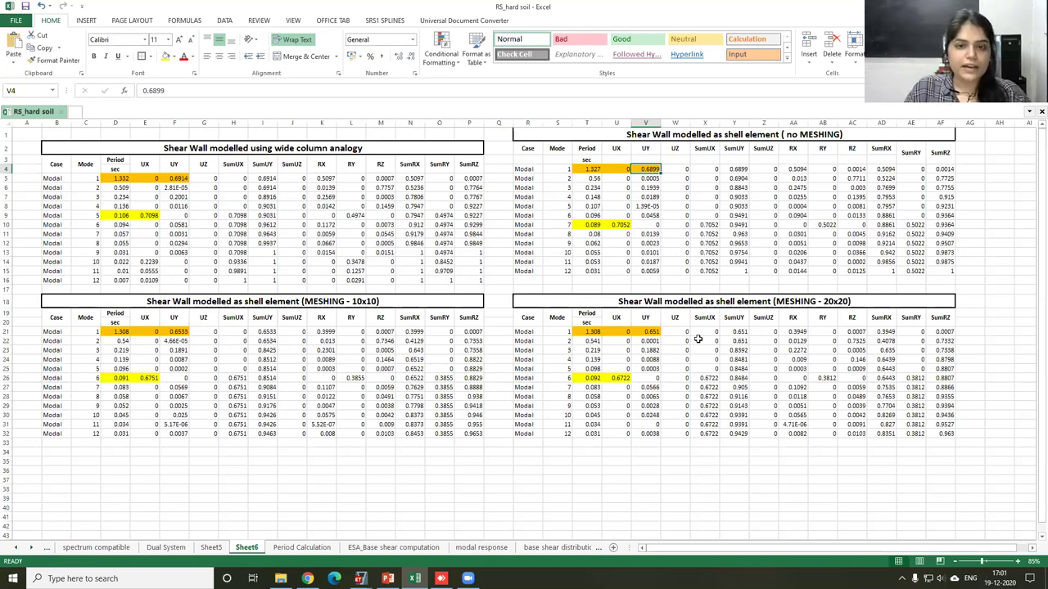
{"action": "left_click_drag", "start_coordinate": [586, 168], "coordinate": [586, 225]}
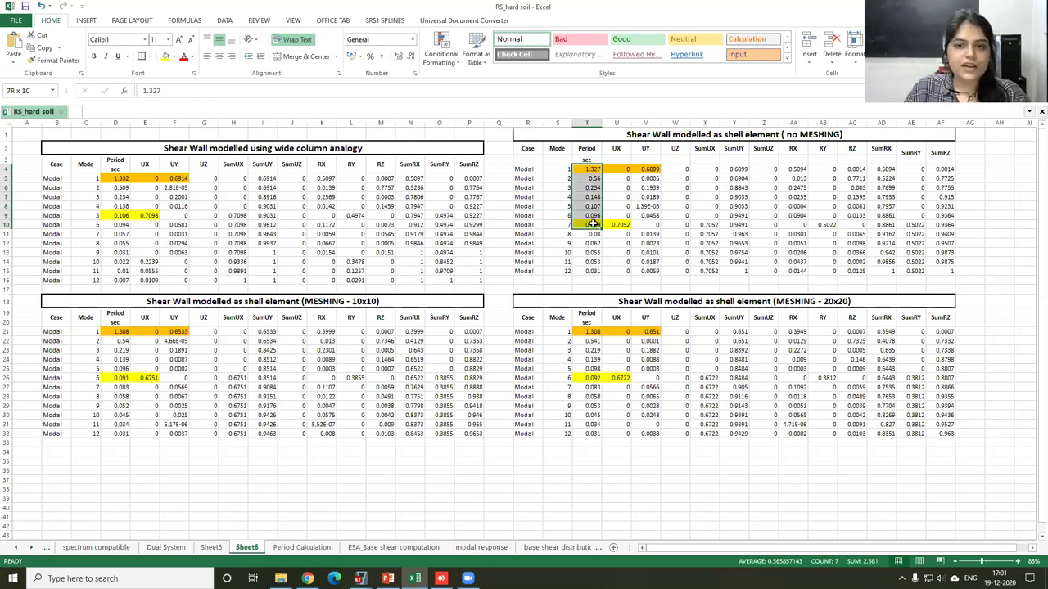
{"action": "left_click", "coordinate": [110, 178]}
{"action": "left_click_drag", "start_coordinate": [115, 188], "coordinate": [116, 216]}
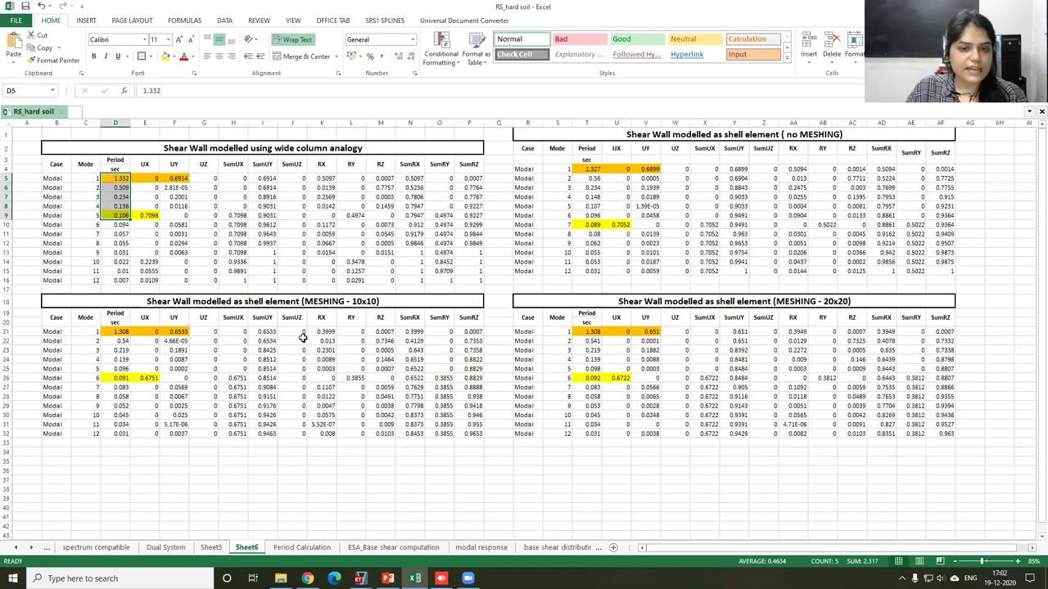
Step: Check the 10x10 mesh periods of modes 1 and 6, and compare the 20x20 mesh mode 6 period and UX ratio with wide-column mode 5
{"action": "left_click", "coordinate": [121, 333]}
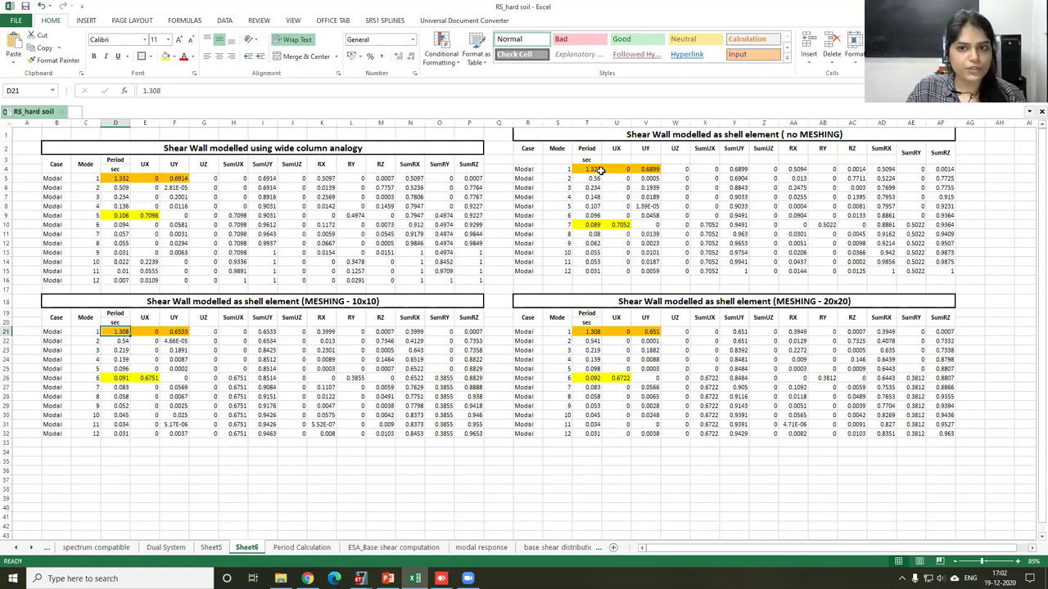
{"action": "left_click", "coordinate": [123, 379]}
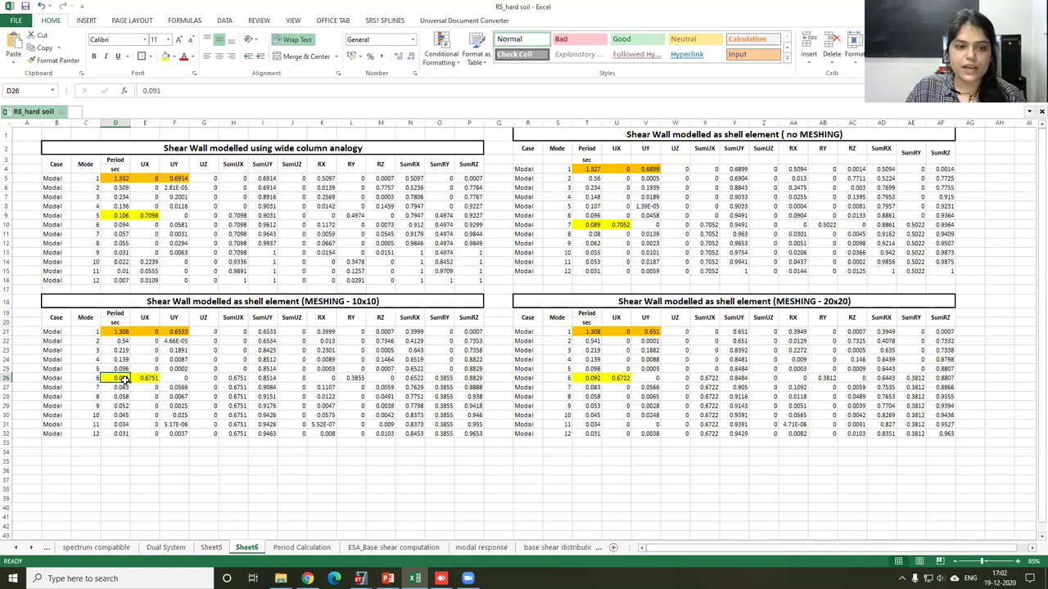
{"action": "left_click", "coordinate": [123, 215], "text": "ctrl"}
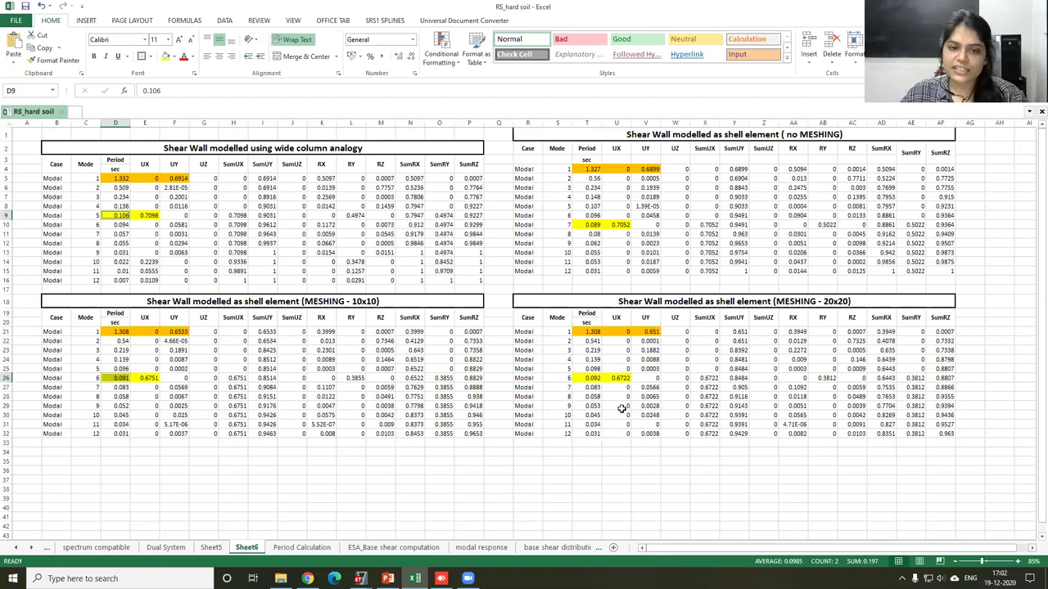
{"action": "left_click_drag", "start_coordinate": [594, 379], "coordinate": [621, 379]}
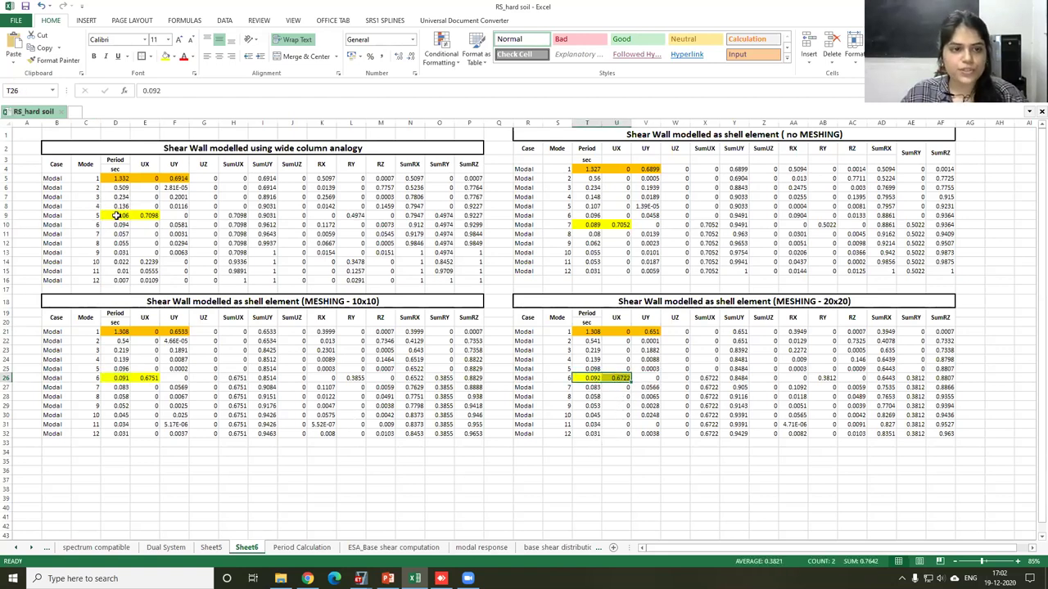
{"action": "left_click_drag", "start_coordinate": [114, 215], "coordinate": [152, 215], "text": "ctrl"}
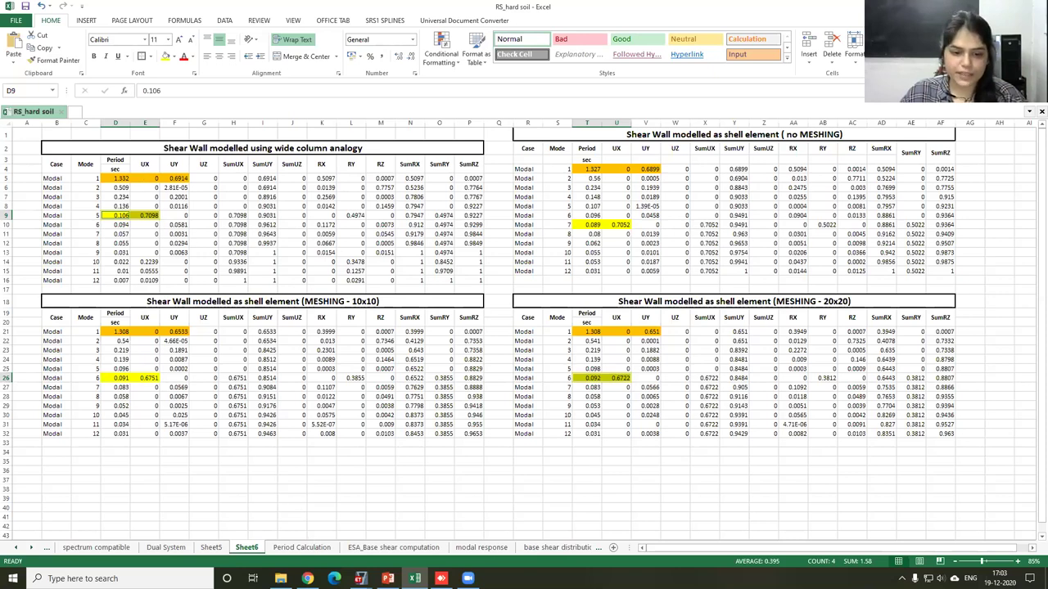
Step: Switch to the shell-element wall-frame model in ETABS and show the LATERAL LOAD Moment 3-3 diagram for frames and piers in the 3-D and elevation views
{"action": "mouse_move", "coordinate": [360, 578]}
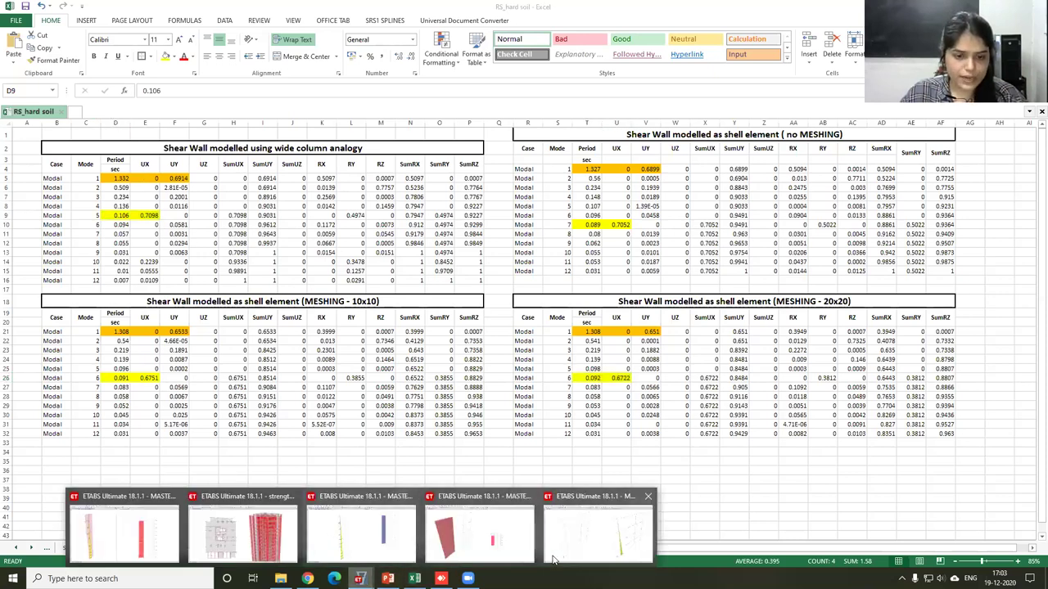
{"action": "left_click", "coordinate": [483, 544]}
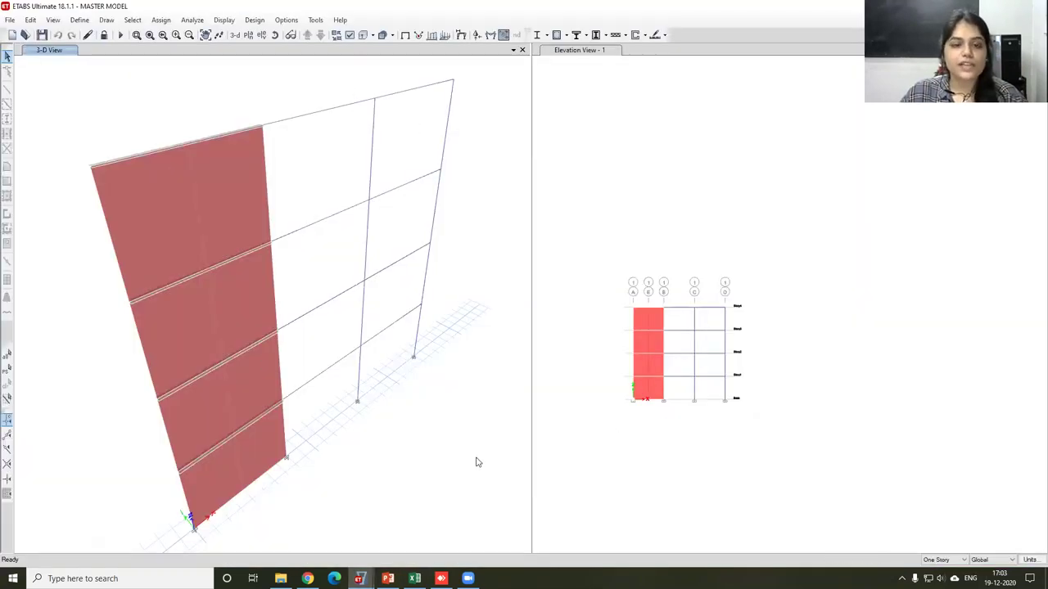
{"action": "mouse_move", "coordinate": [359, 579]}
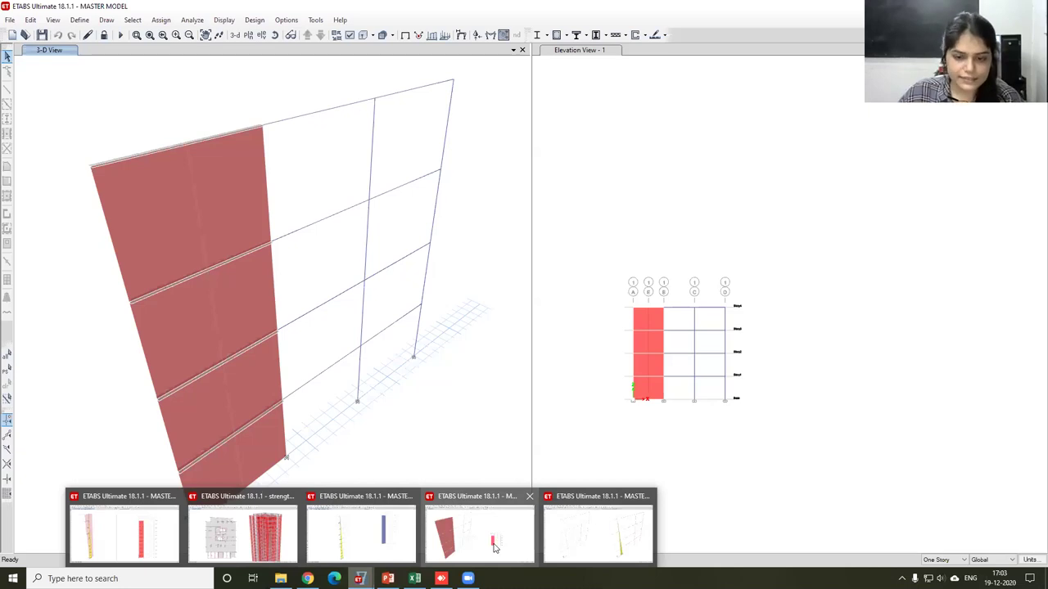
{"action": "left_click", "coordinate": [495, 548]}
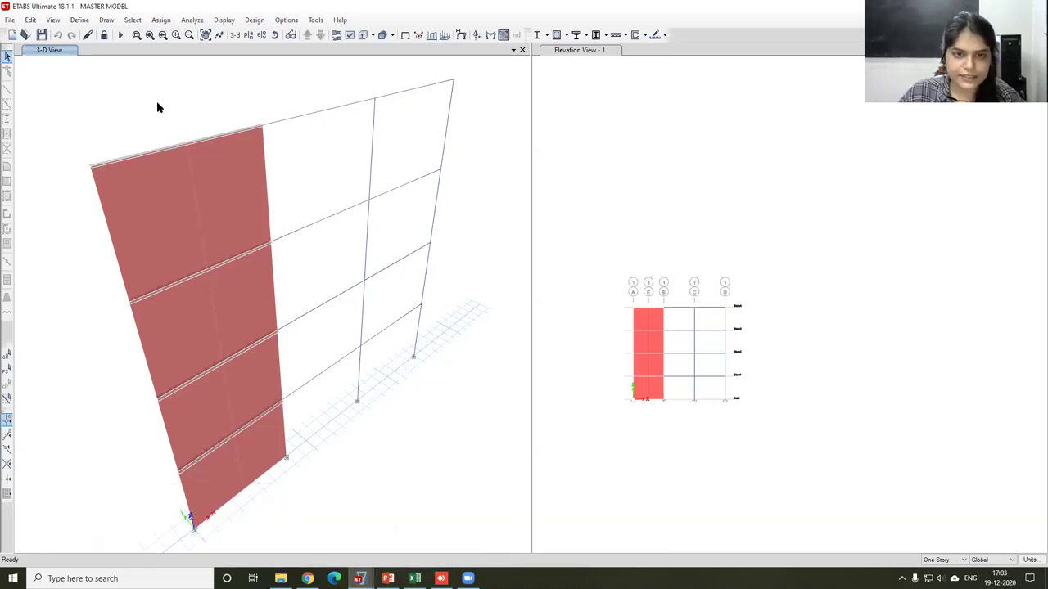
{"action": "left_click", "coordinate": [226, 21]}
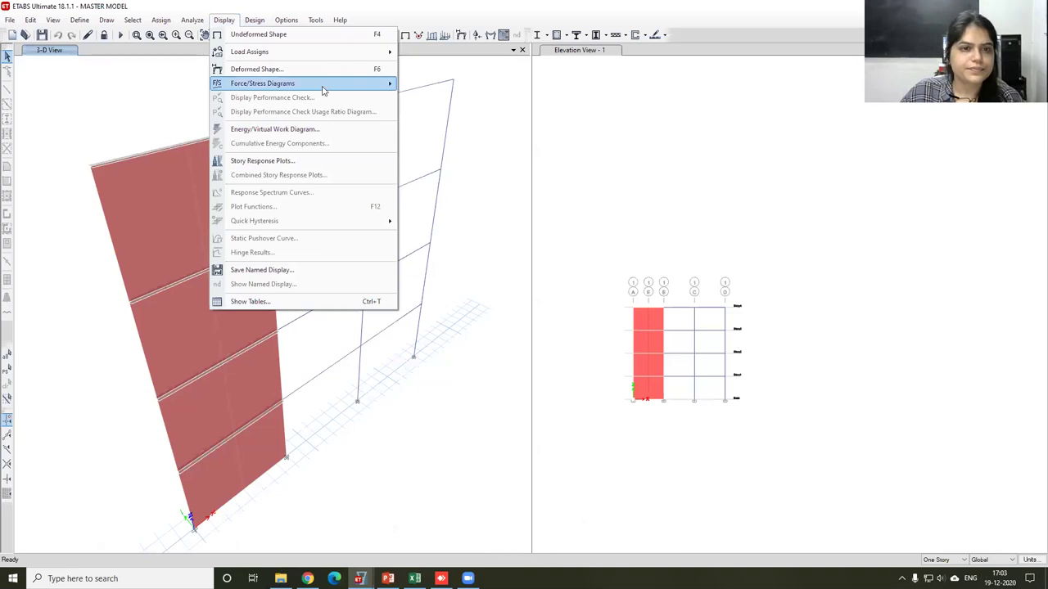
{"action": "mouse_move", "coordinate": [324, 90]}
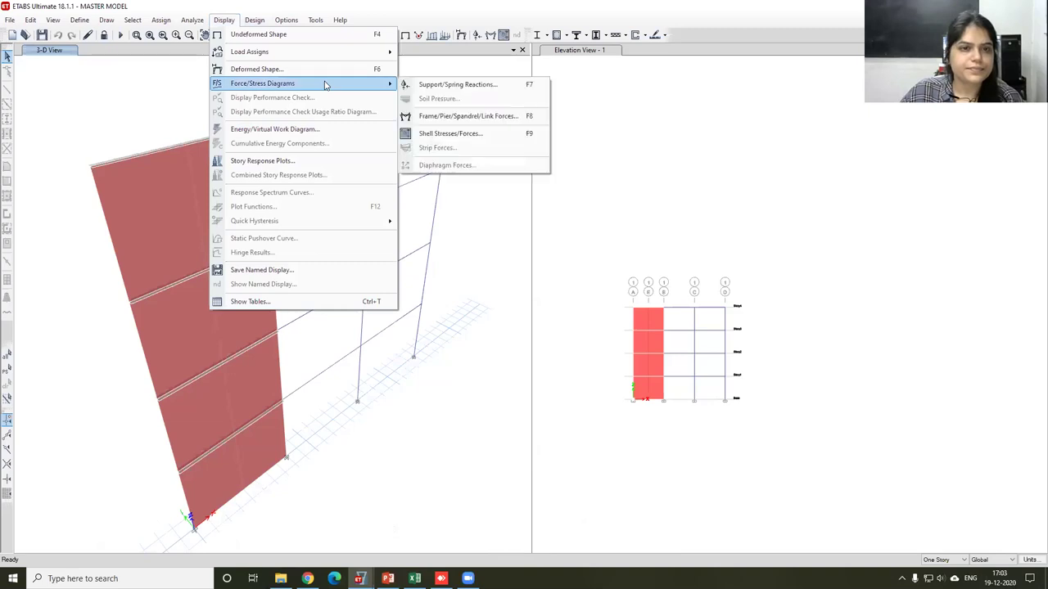
{"action": "left_click", "coordinate": [474, 117]}
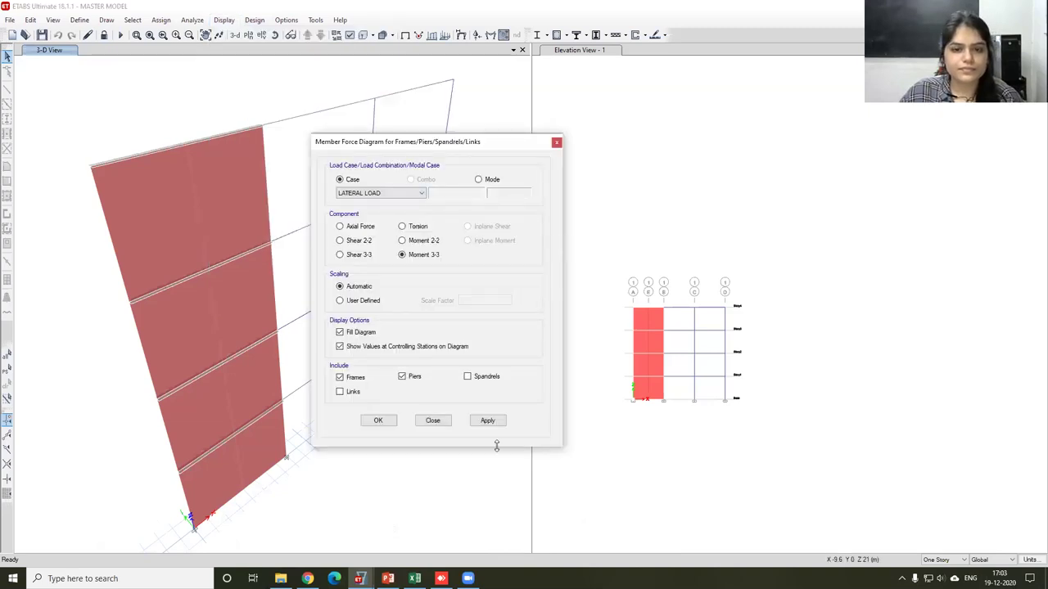
{"action": "left_click", "coordinate": [487, 428]}
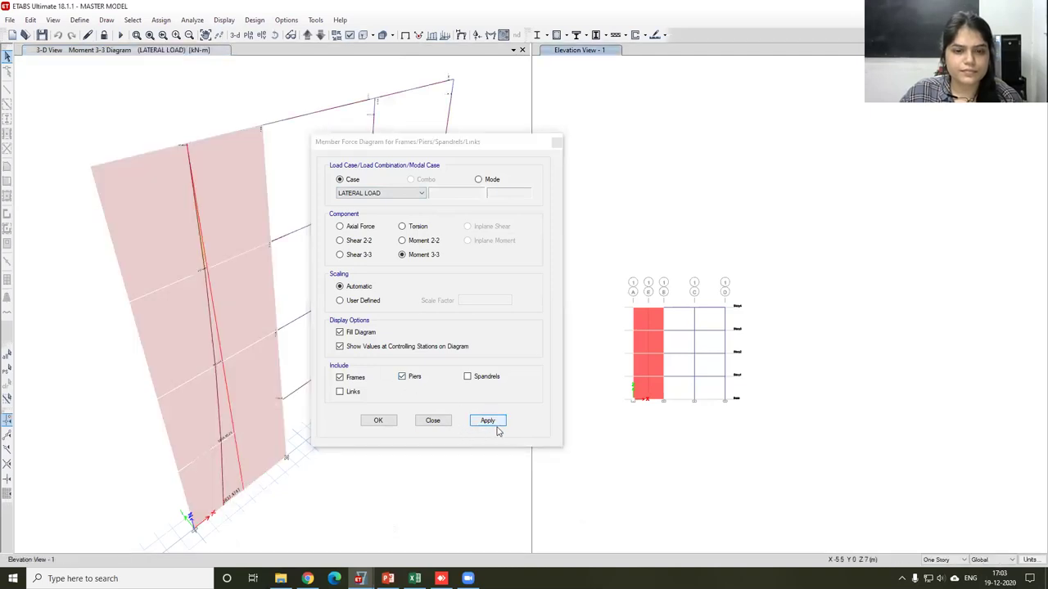
{"action": "left_click", "coordinate": [495, 421]}
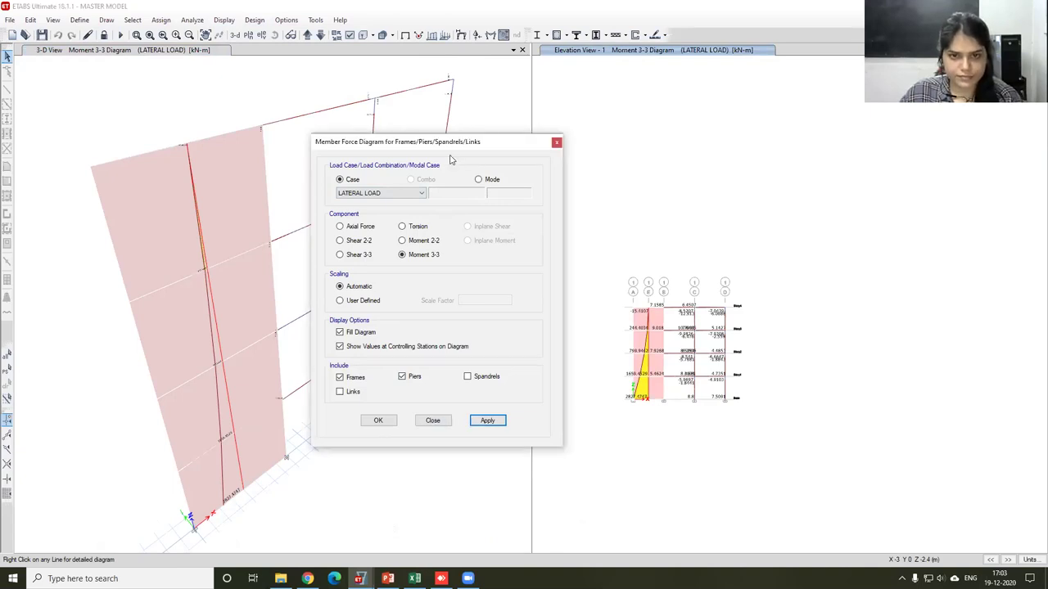
{"action": "left_click_drag", "start_coordinate": [454, 144], "coordinate": [388, 181]}
{"action": "scroll", "coordinate": [713, 414], "scroll_direction": "up", "scroll_amount": 1}
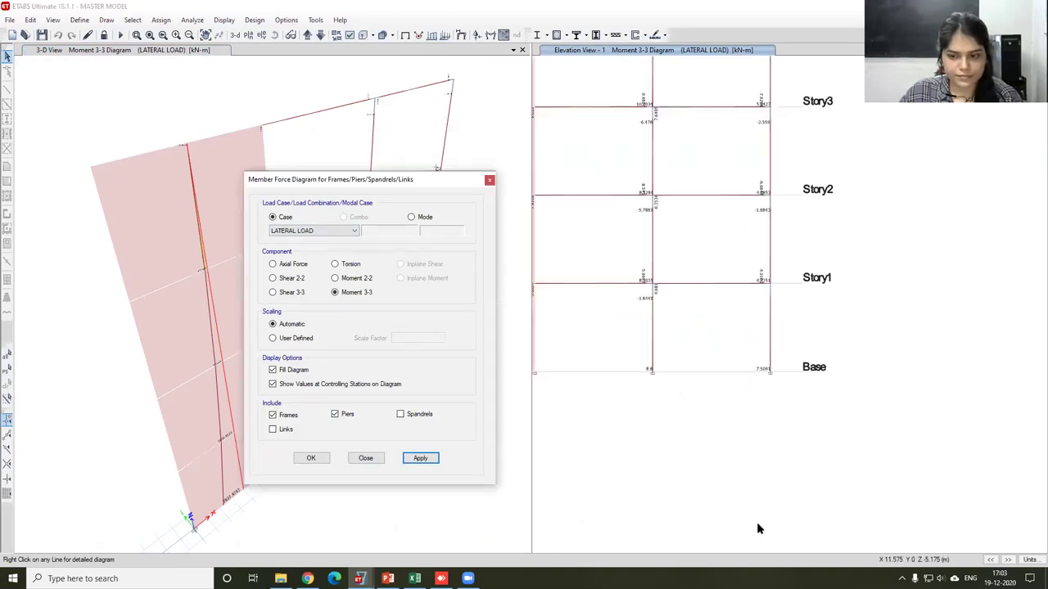
{"action": "scroll", "coordinate": [759, 529], "scroll_direction": "down", "scroll_amount": 1}
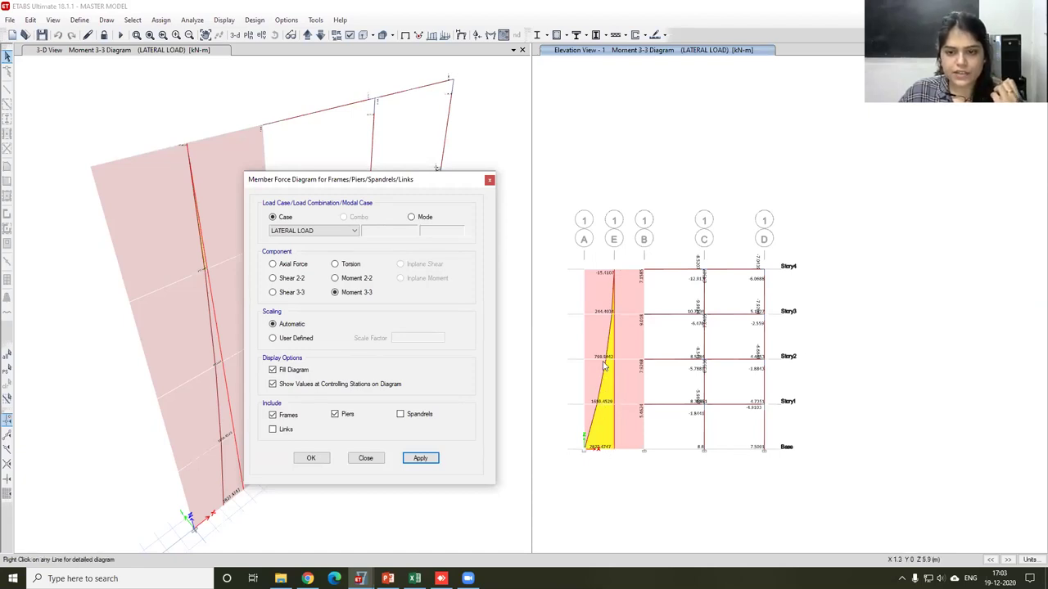
{"action": "mouse_move", "coordinate": [616, 286]}
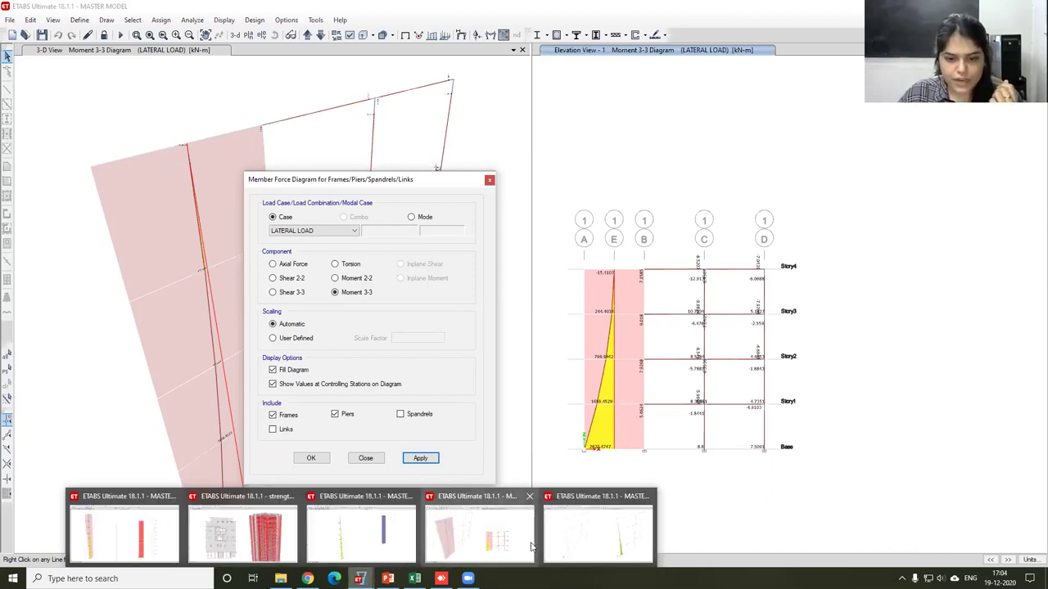
Step: Switch to the wide-column wall-frame model, restore the undeformed shape in the second view and set that view to elevation 1
{"action": "left_click", "coordinate": [597, 536]}
{"action": "left_click", "coordinate": [739, 412]}
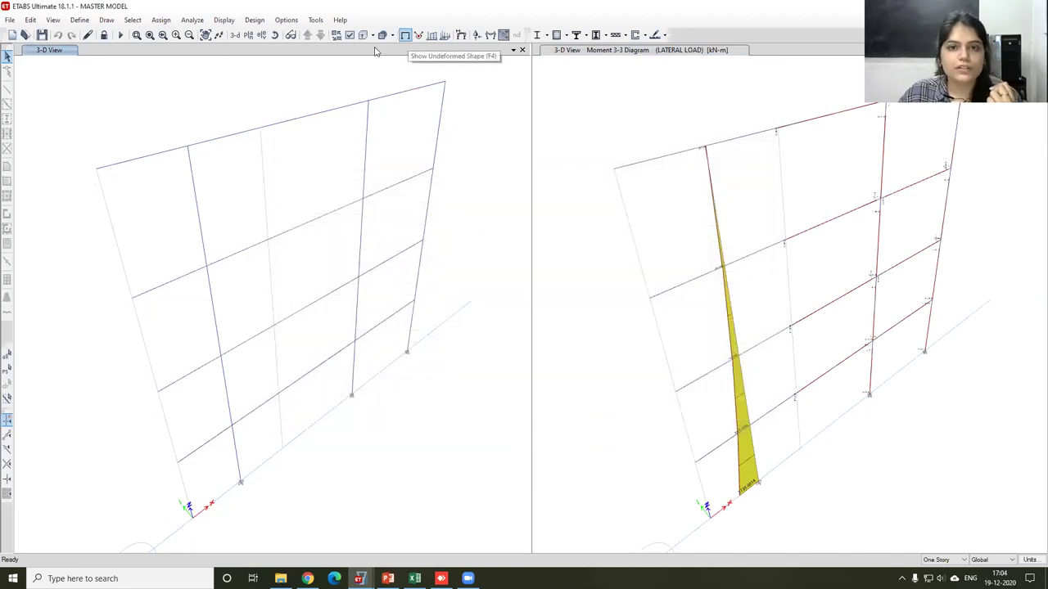
{"action": "left_click", "coordinate": [732, 139]}
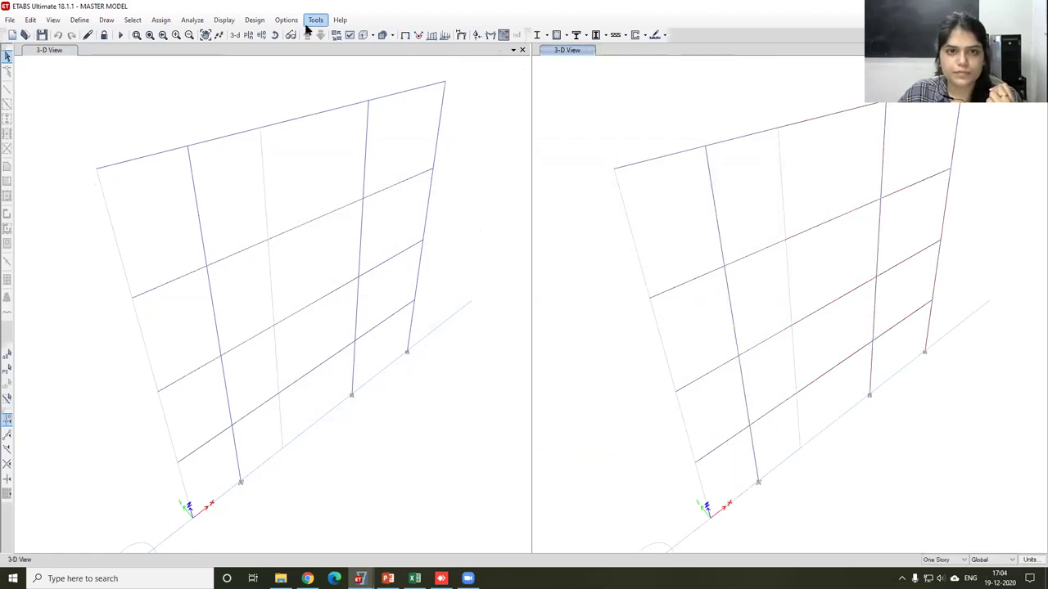
{"action": "left_click", "coordinate": [261, 35]}
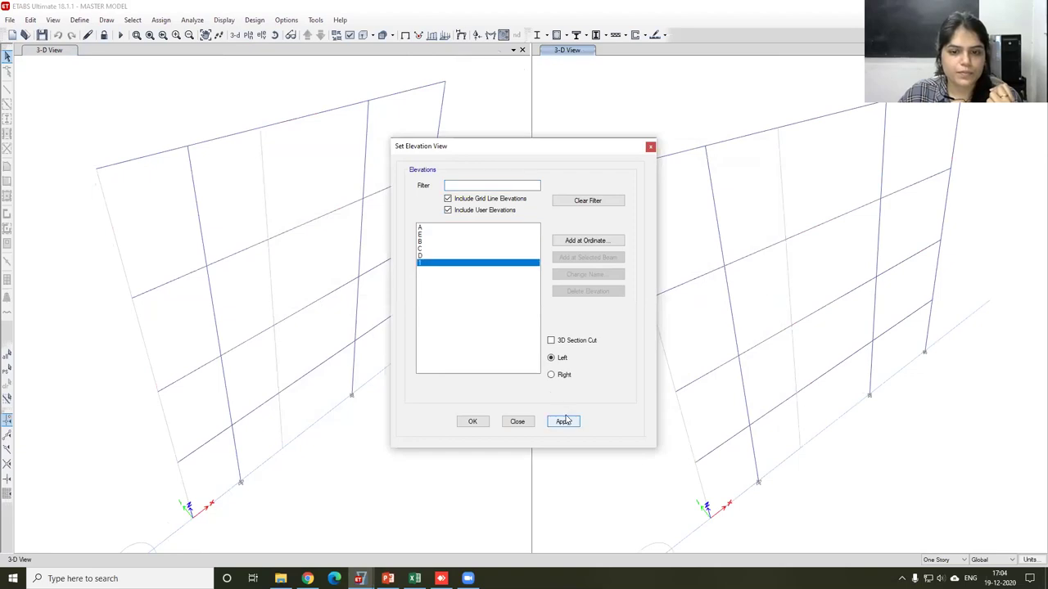
{"action": "left_click", "coordinate": [516, 423]}
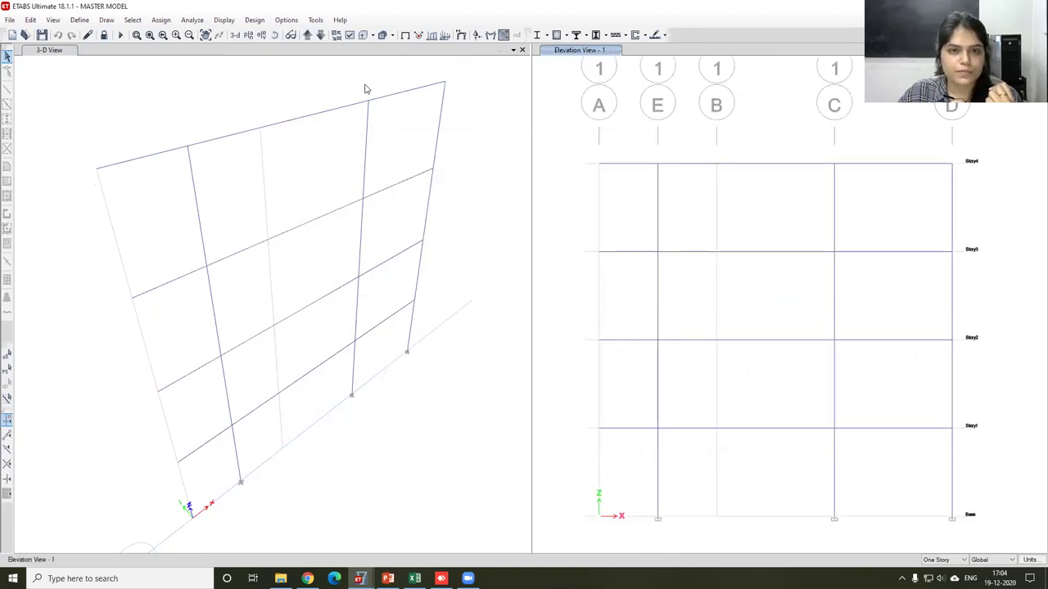
Step: Show the LATERAL LOAD Moment 3-3 diagram for frames and piers in the wide-column model's elevation 1
{"action": "left_click", "coordinate": [226, 23]}
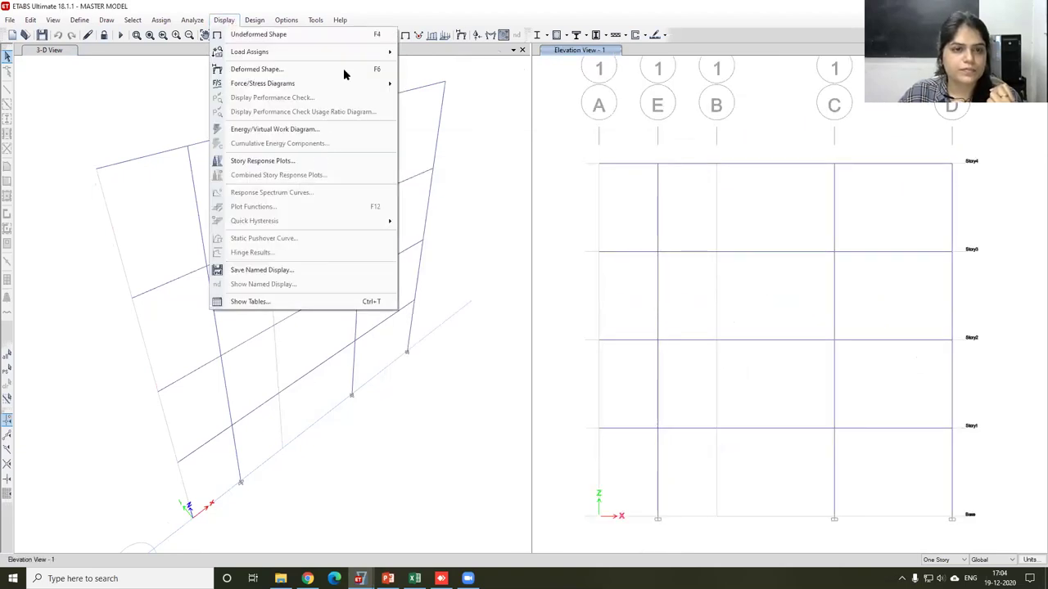
{"action": "mouse_move", "coordinate": [344, 85]}
{"action": "left_click", "coordinate": [444, 120]}
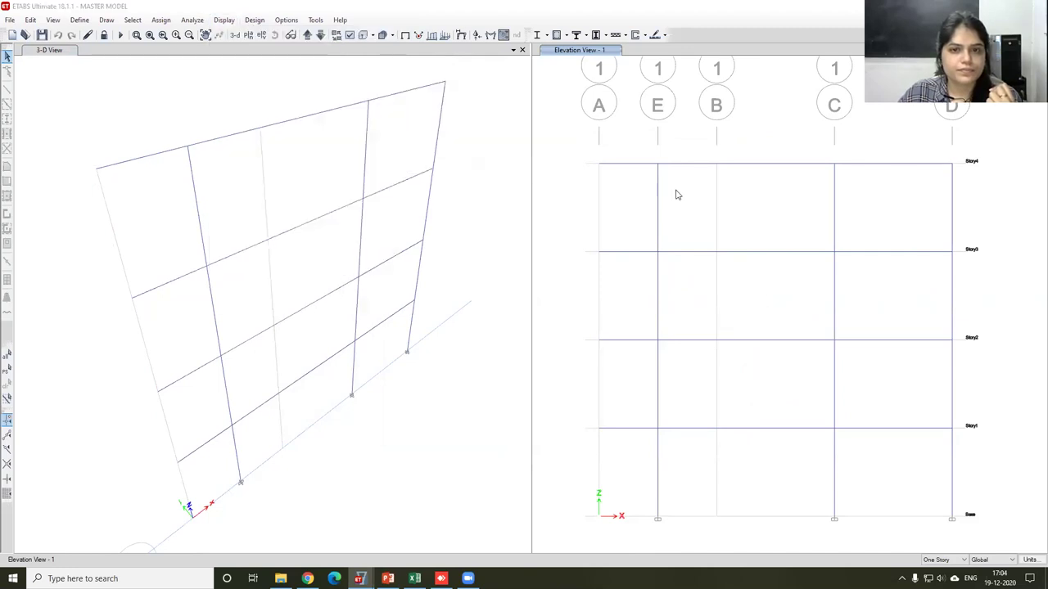
{"action": "left_click", "coordinate": [491, 436]}
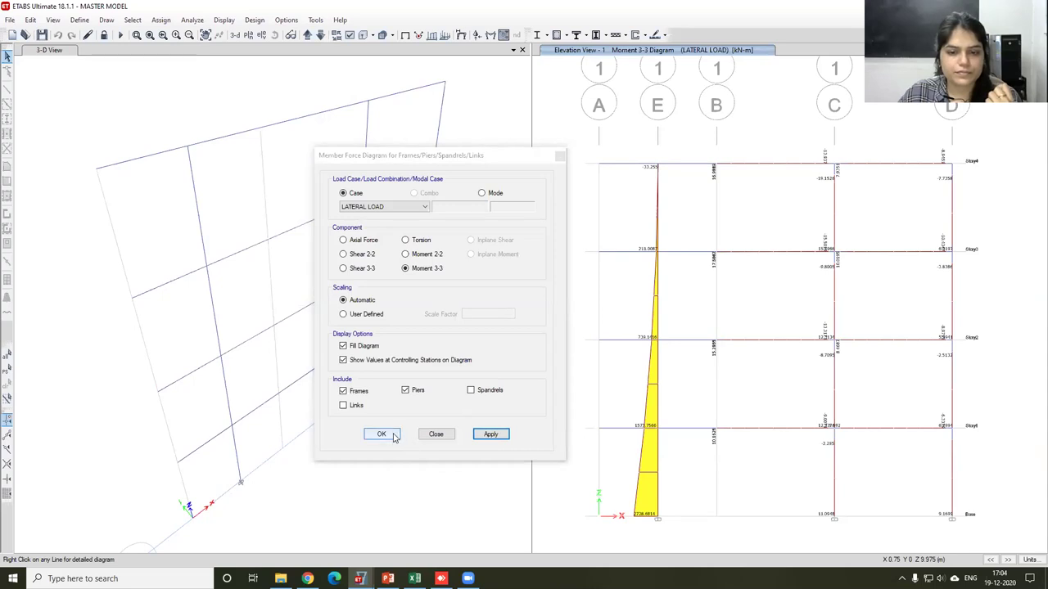
{"action": "left_click", "coordinate": [393, 434]}
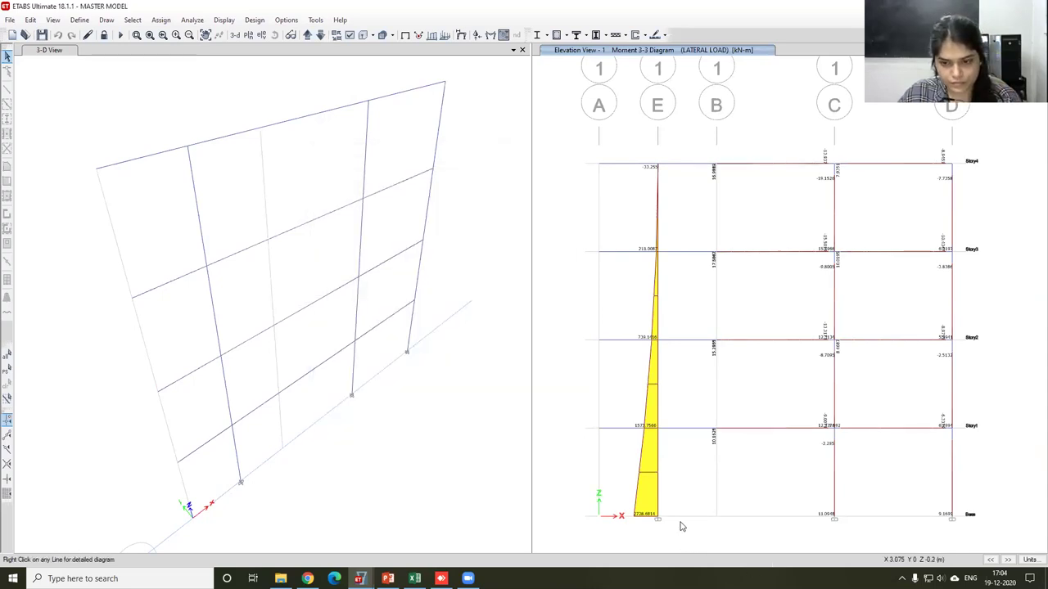
Step: Compare the wall's base moment on grid E between the wide-column and shell-element wall-frame models
{"action": "scroll", "coordinate": [640, 523], "scroll_direction": "up", "scroll_amount": 2}
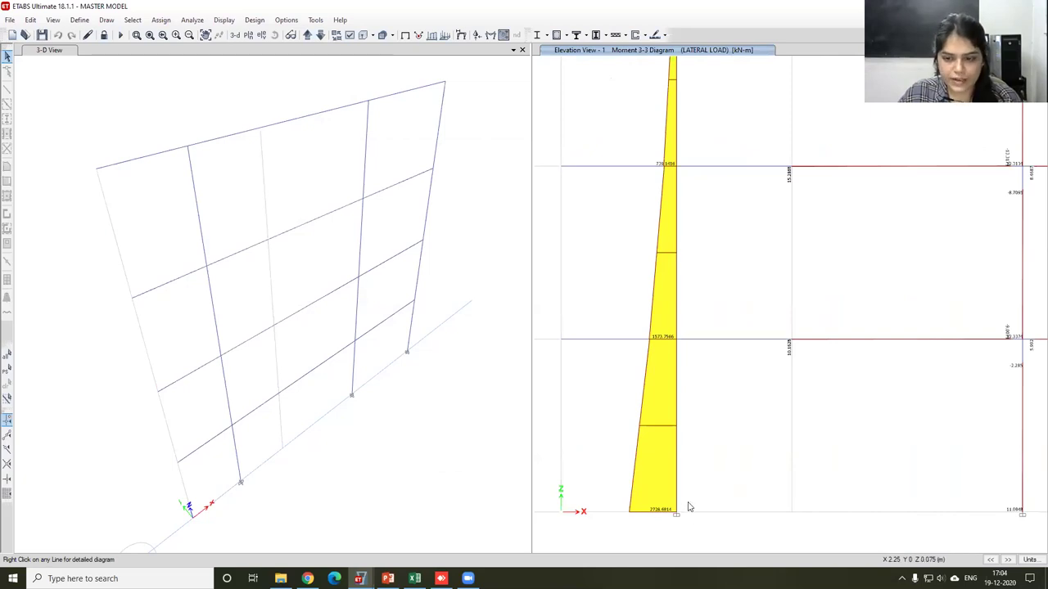
{"action": "left_click", "coordinate": [359, 579]}
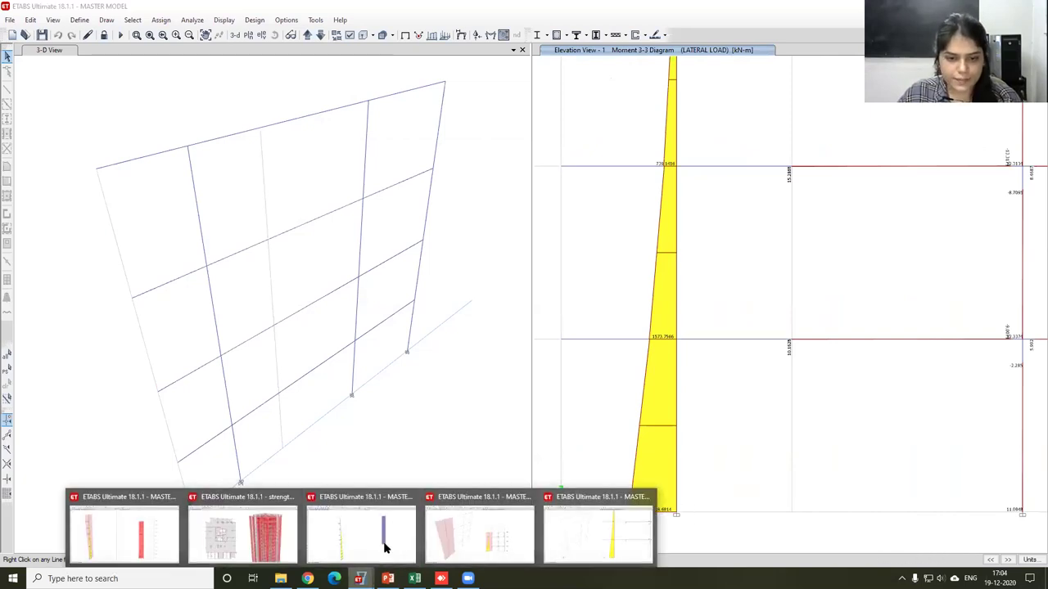
{"action": "left_click", "coordinate": [478, 536]}
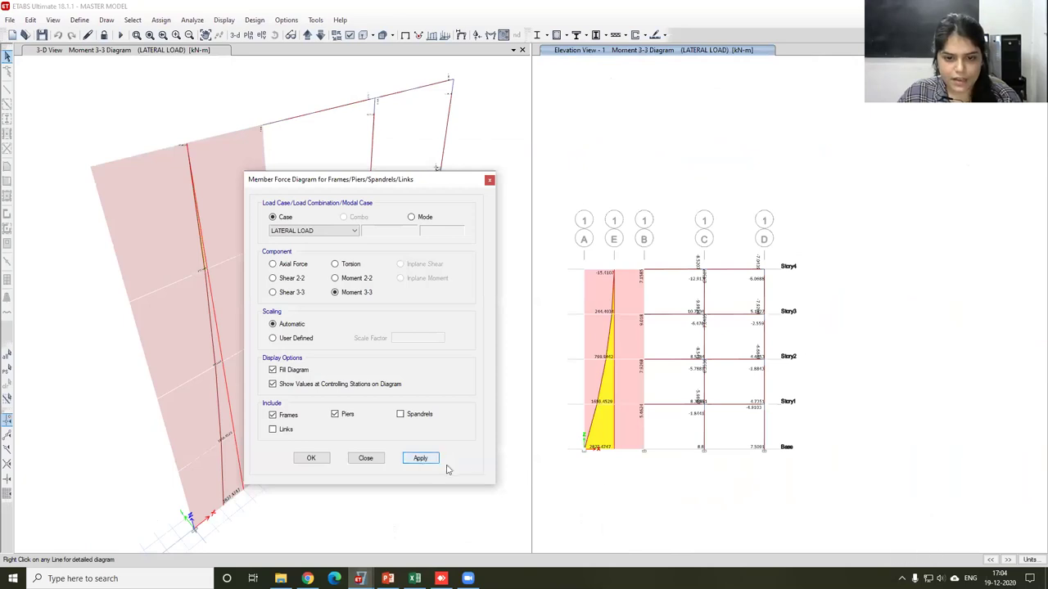
{"action": "left_click", "coordinate": [359, 578]}
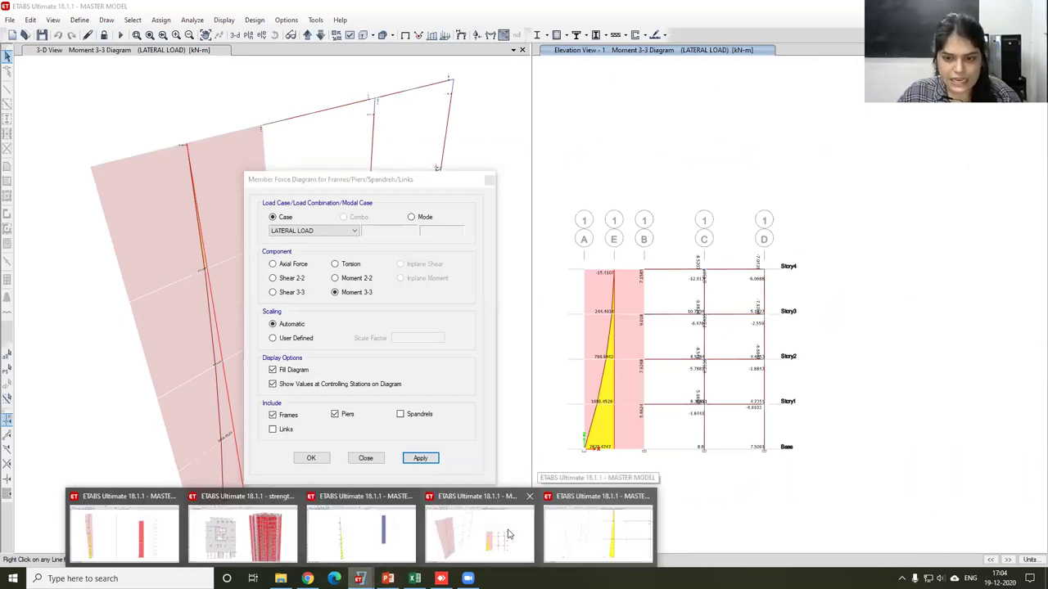
{"action": "left_click", "coordinate": [605, 538]}
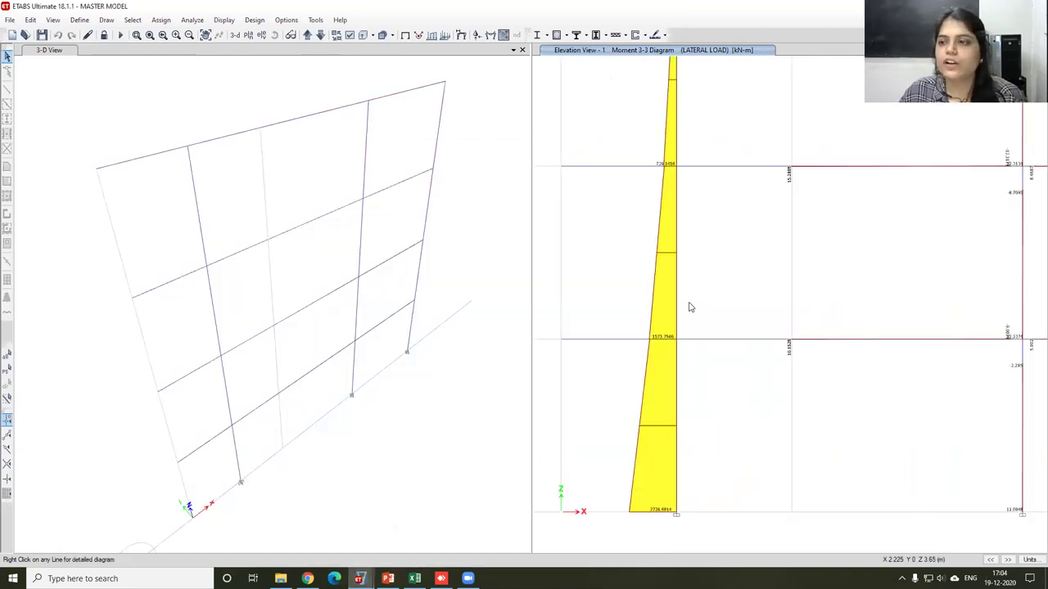
{"action": "left_click", "coordinate": [360, 579]}
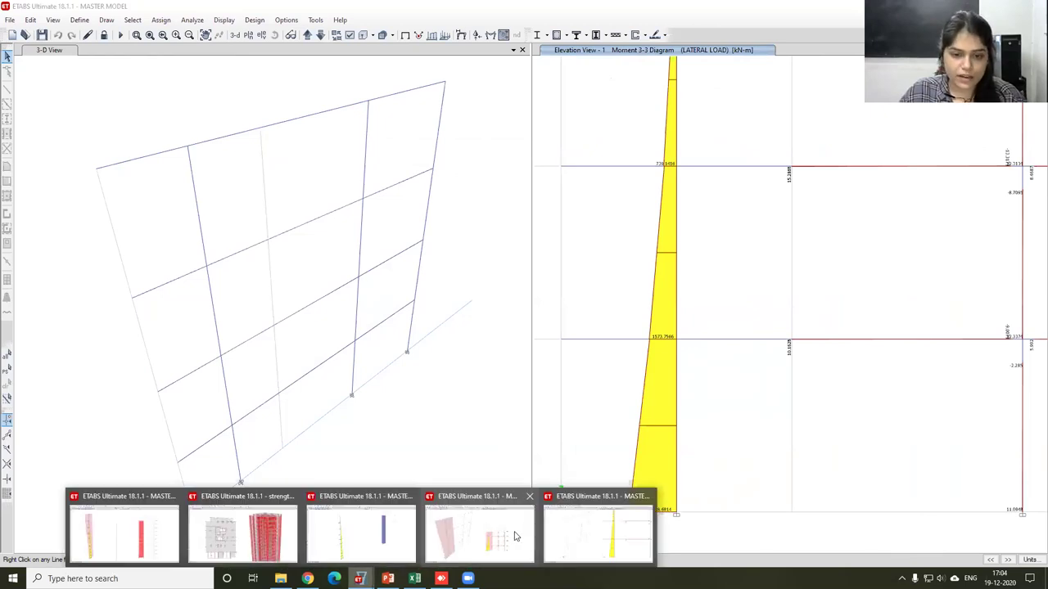
{"action": "left_click", "coordinate": [449, 538]}
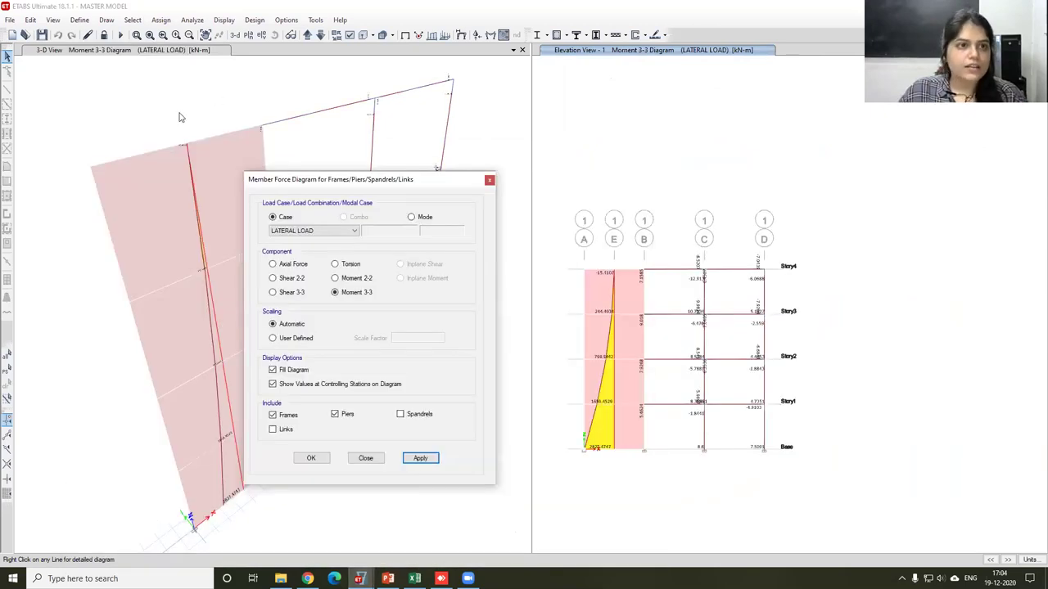
Step: Close the shell-element model's force diagram settings and examine its wall, beam and column moments against the wide-column model
{"action": "left_click", "coordinate": [490, 181]}
{"action": "scroll", "coordinate": [648, 508], "scroll_direction": "up", "scroll_amount": 3}
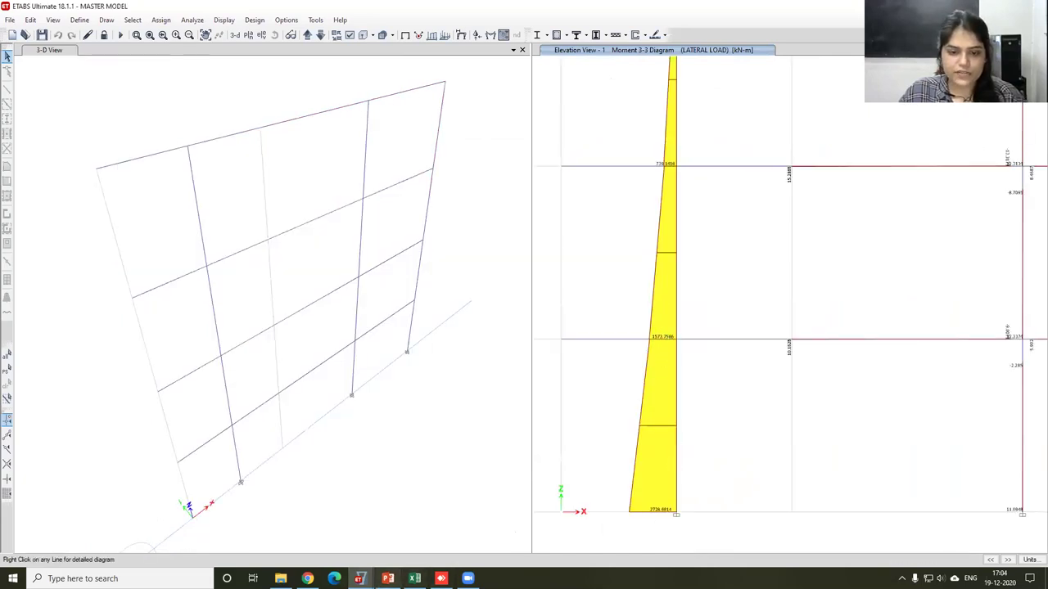
{"action": "mouse_move", "coordinate": [360, 579]}
{"action": "left_click", "coordinate": [486, 534]}
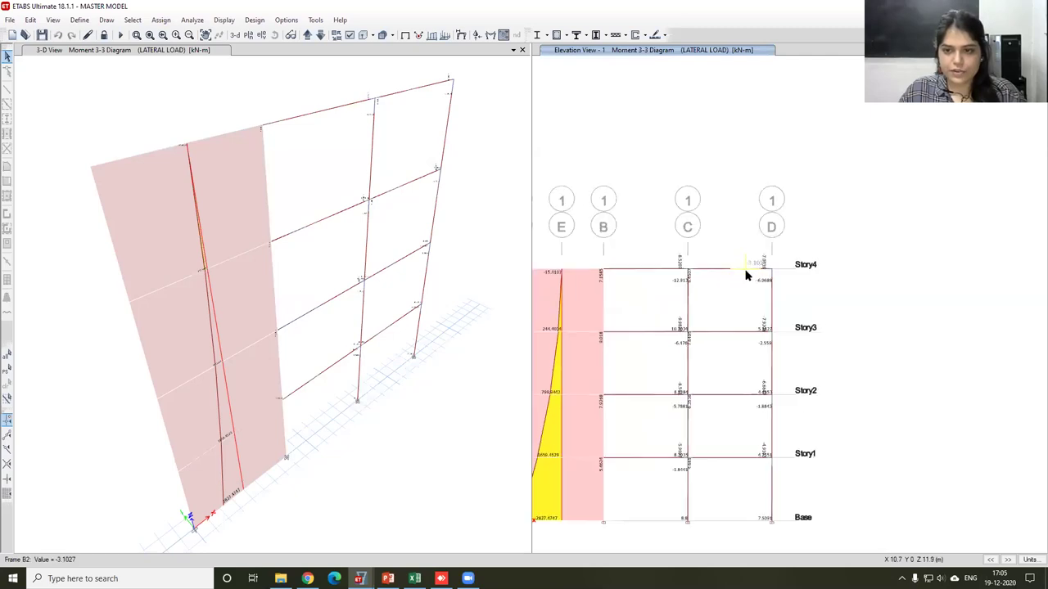
{"action": "scroll", "coordinate": [748, 273], "scroll_direction": "up", "scroll_amount": 2}
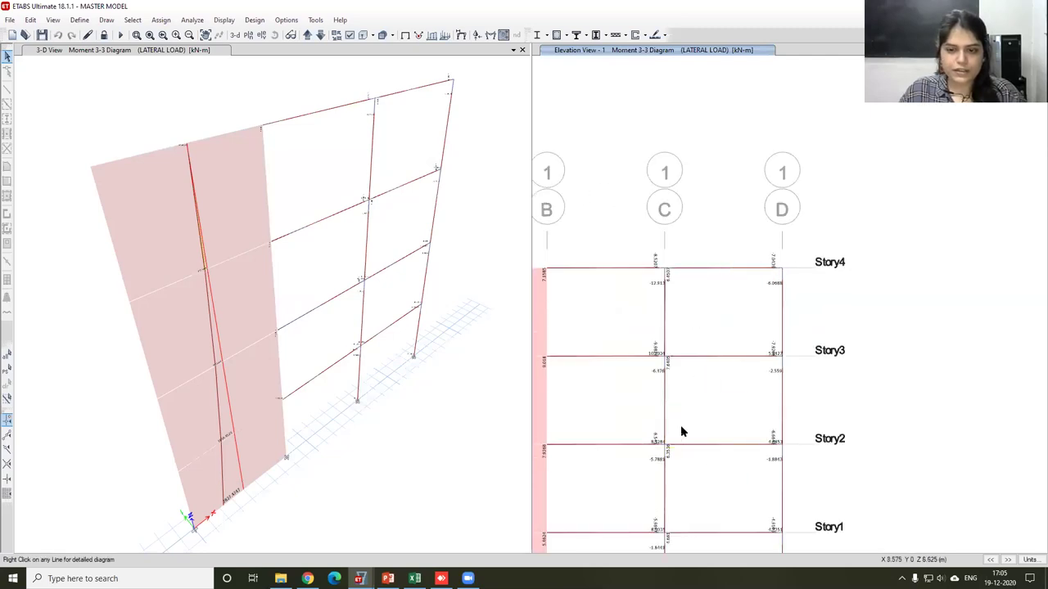
{"action": "scroll", "coordinate": [680, 425], "scroll_direction": "down", "scroll_amount": 2}
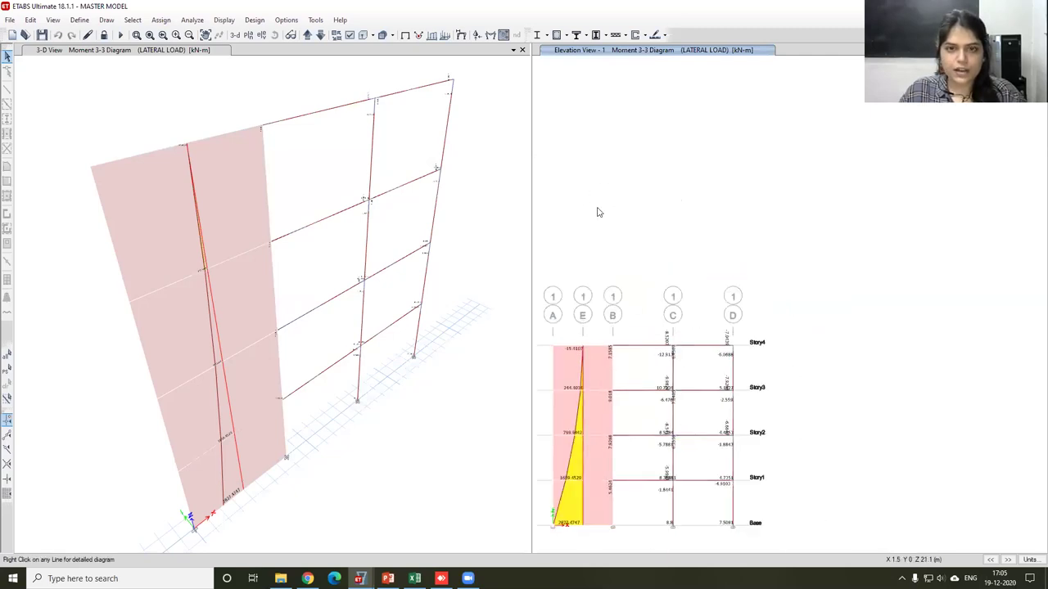
Step: Exclude piers from the shell-element elevation's LATERAL LOAD Moment 3-3 diagram and examine the frame moments between grids B and D
{"action": "left_click", "coordinate": [224, 19]}
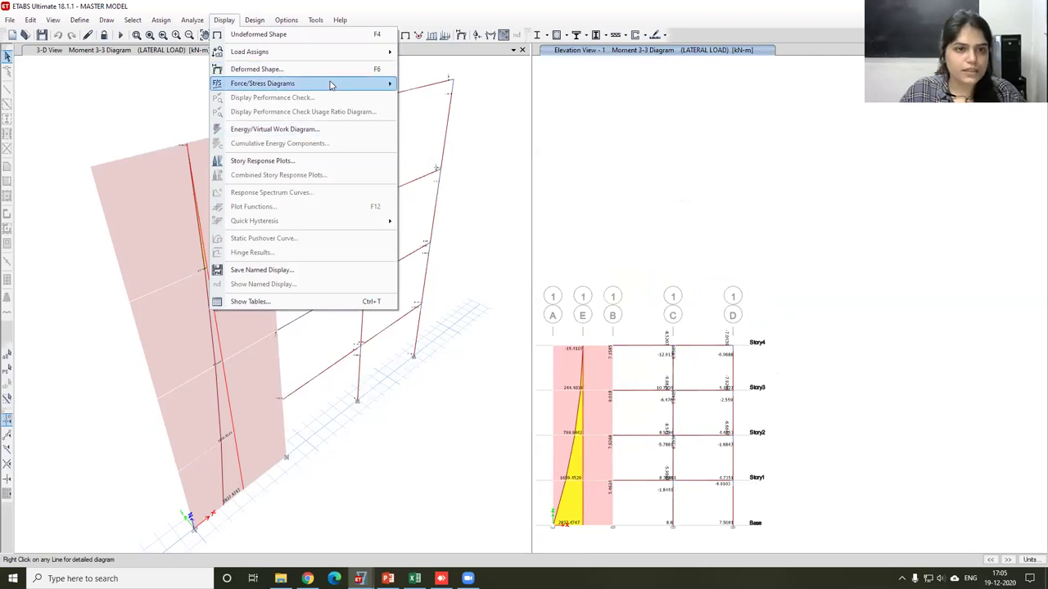
{"action": "mouse_move", "coordinate": [332, 85]}
{"action": "left_click", "coordinate": [499, 118]}
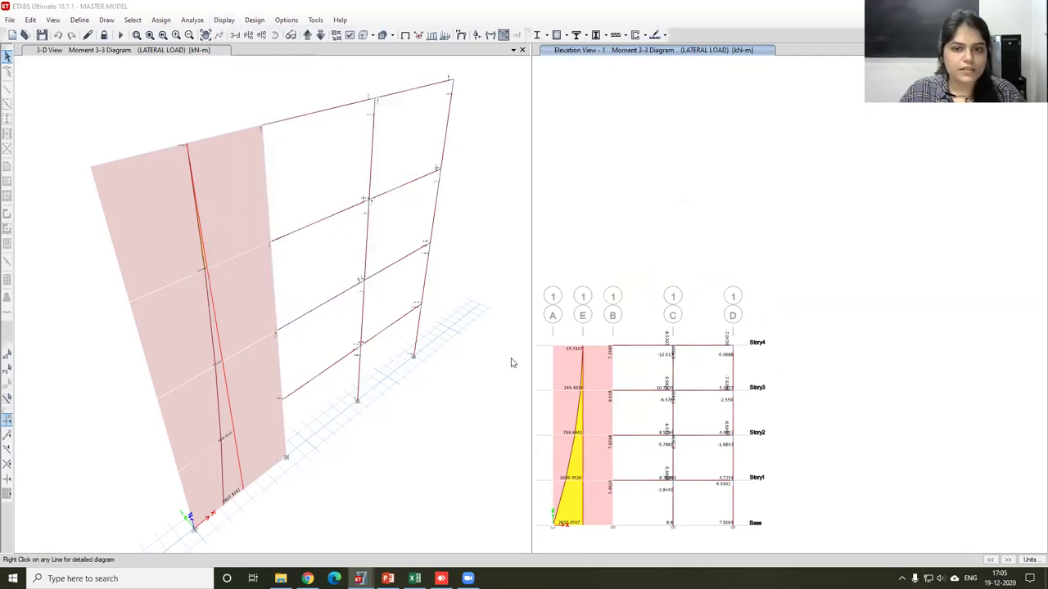
{"action": "left_click", "coordinate": [345, 415]}
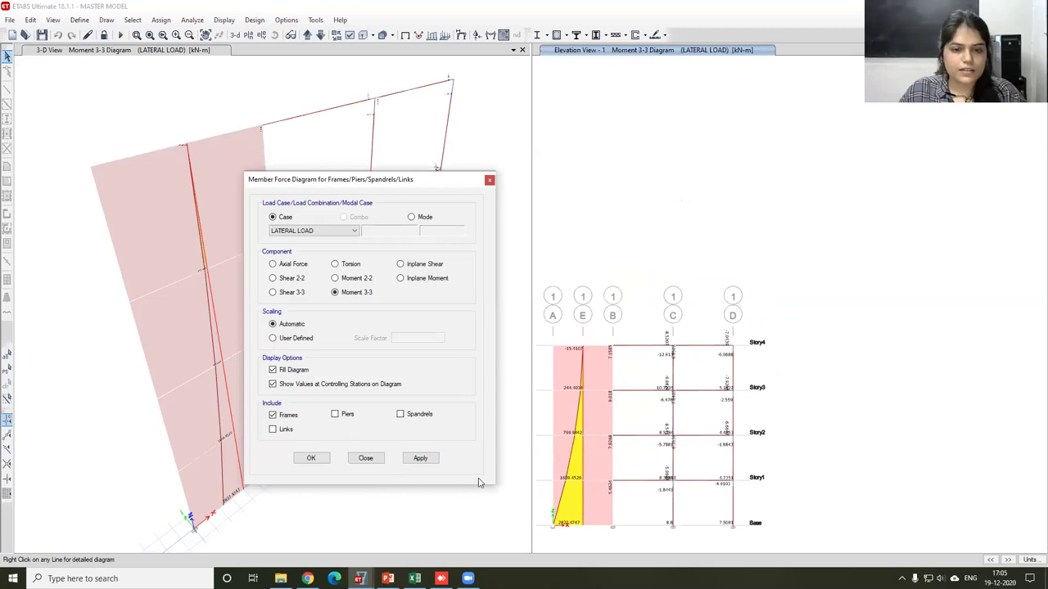
{"action": "left_click", "coordinate": [421, 458]}
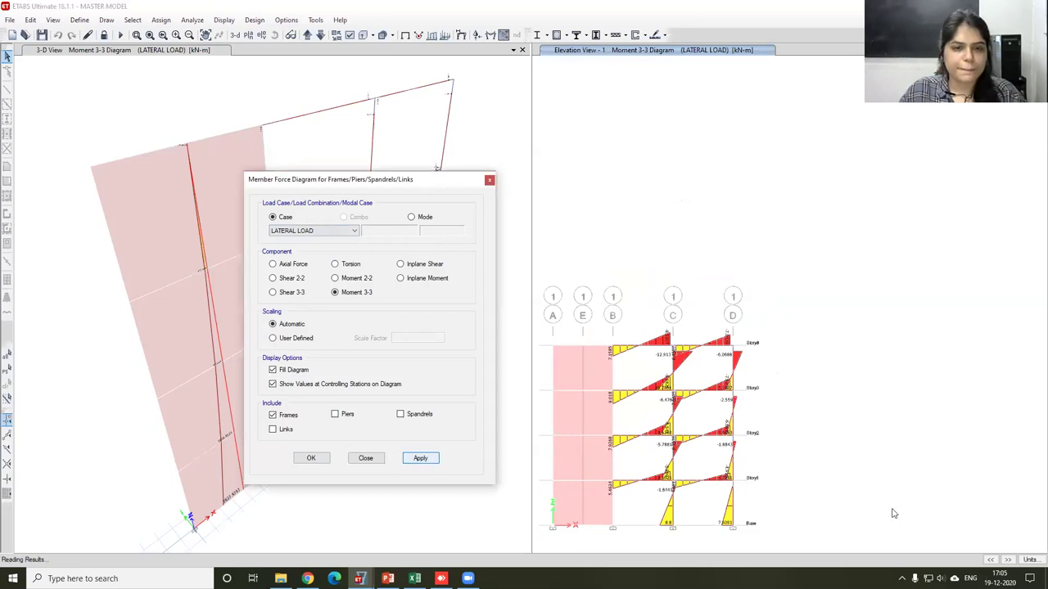
{"action": "left_click", "coordinate": [311, 458]}
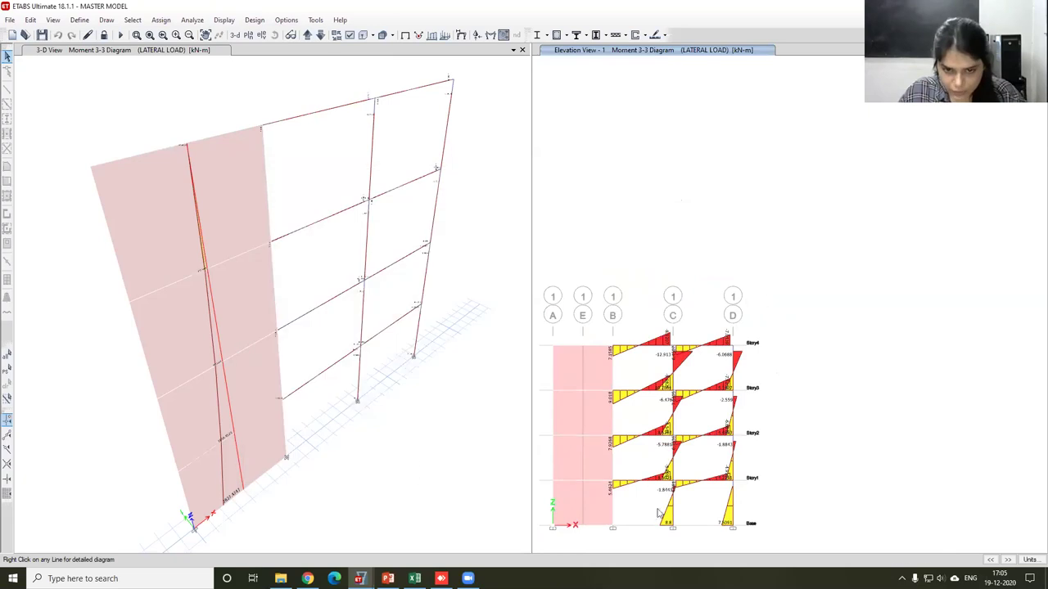
{"action": "scroll", "coordinate": [663, 513], "scroll_direction": "up", "scroll_amount": 3}
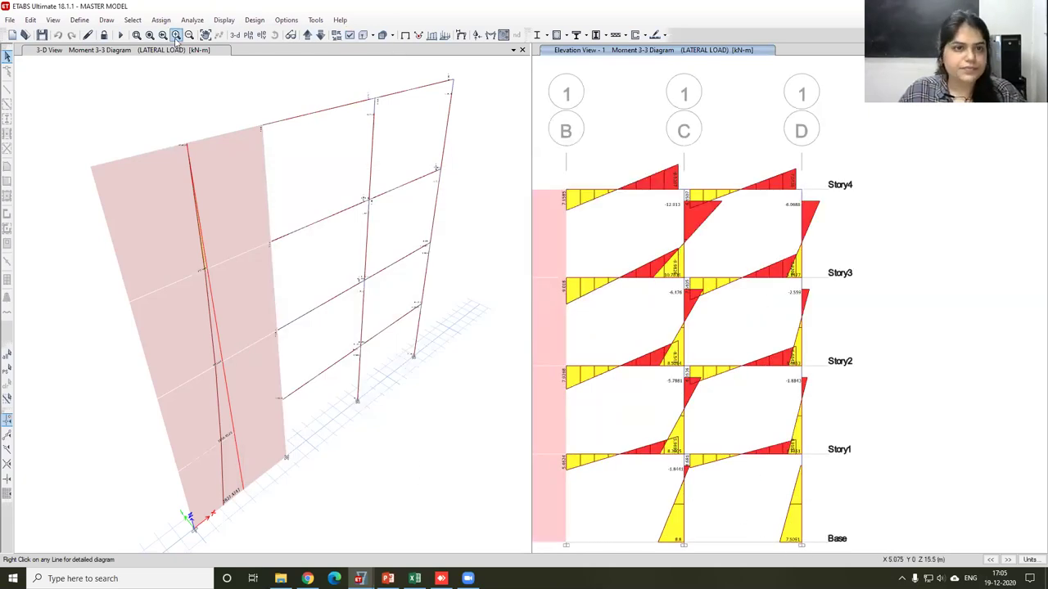
{"action": "left_click", "coordinate": [205, 35]}
{"action": "left_click_drag", "start_coordinate": [638, 414], "coordinate": [694, 348]}
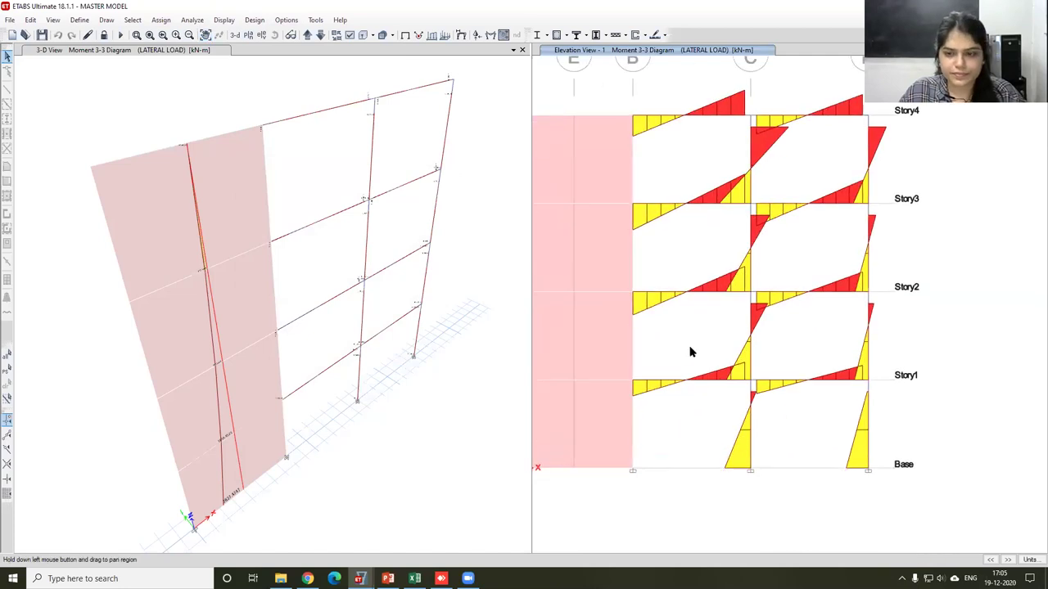
{"action": "scroll", "coordinate": [690, 419], "scroll_direction": "up", "scroll_amount": 2}
{"action": "scroll", "coordinate": [690, 419], "scroll_direction": "down", "scroll_amount": 2}
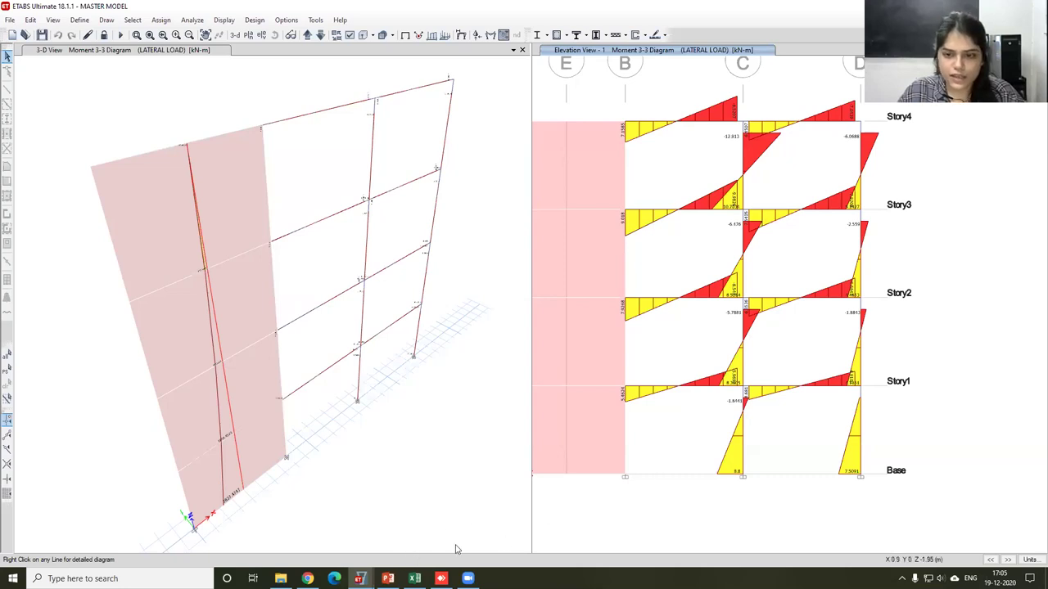
Step: Switch to the wide-column model and reapply its elevation's LATERAL LOAD Moment 3-3 diagram for frames only, without piers
{"action": "mouse_move", "coordinate": [359, 579]}
{"action": "left_click", "coordinate": [582, 545]}
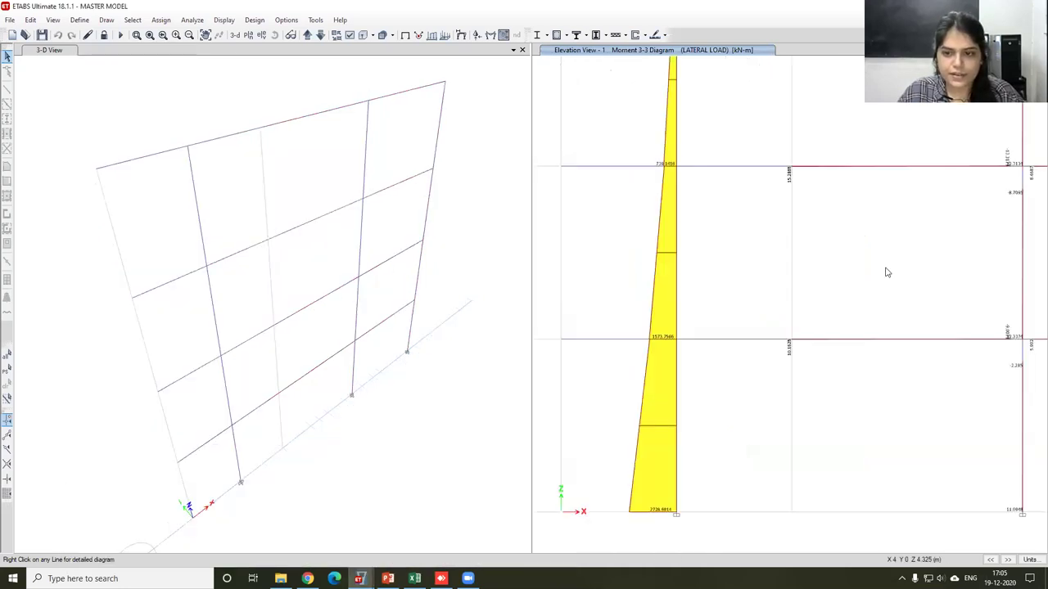
{"action": "scroll", "coordinate": [780, 342], "scroll_direction": "down", "scroll_amount": 5}
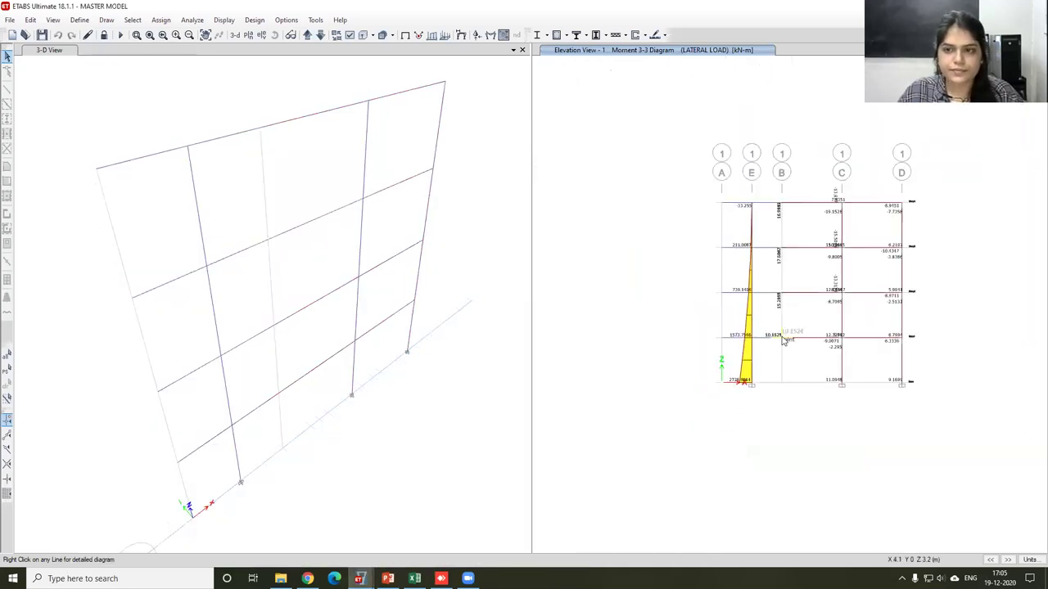
{"action": "left_click", "coordinate": [226, 21]}
{"action": "mouse_move", "coordinate": [299, 82]}
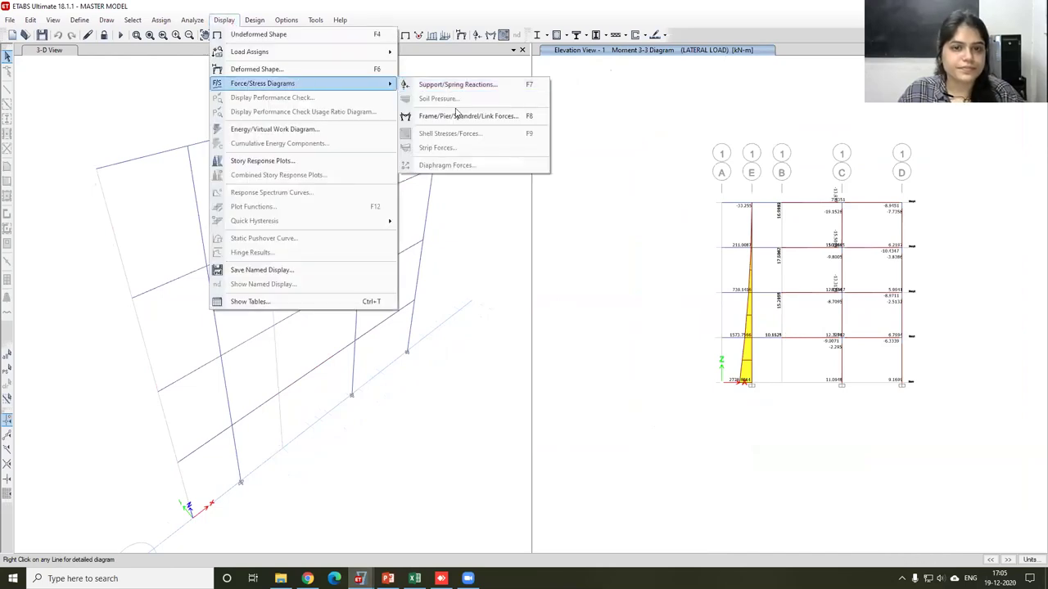
{"action": "left_click", "coordinate": [455, 115]}
{"action": "left_click", "coordinate": [418, 389]}
{"action": "left_click", "coordinate": [491, 435]}
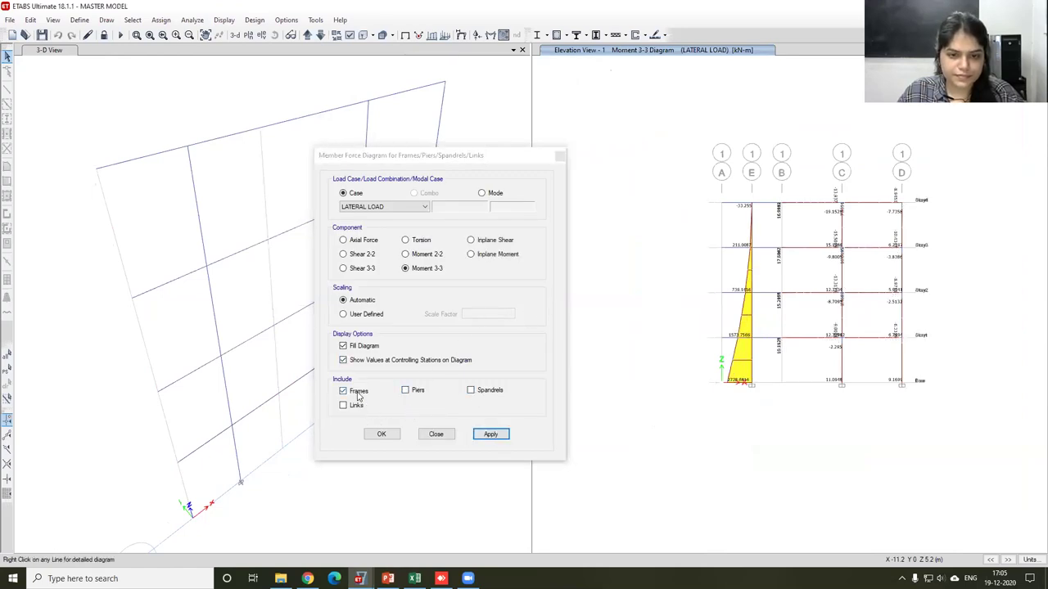
{"action": "left_click", "coordinate": [434, 434]}
Step: Examine the wide-column model's beam and column moments, focusing on the Story1 beam's end moment at grid B
{"action": "scroll", "coordinate": [838, 339], "scroll_direction": "up", "scroll_amount": 5}
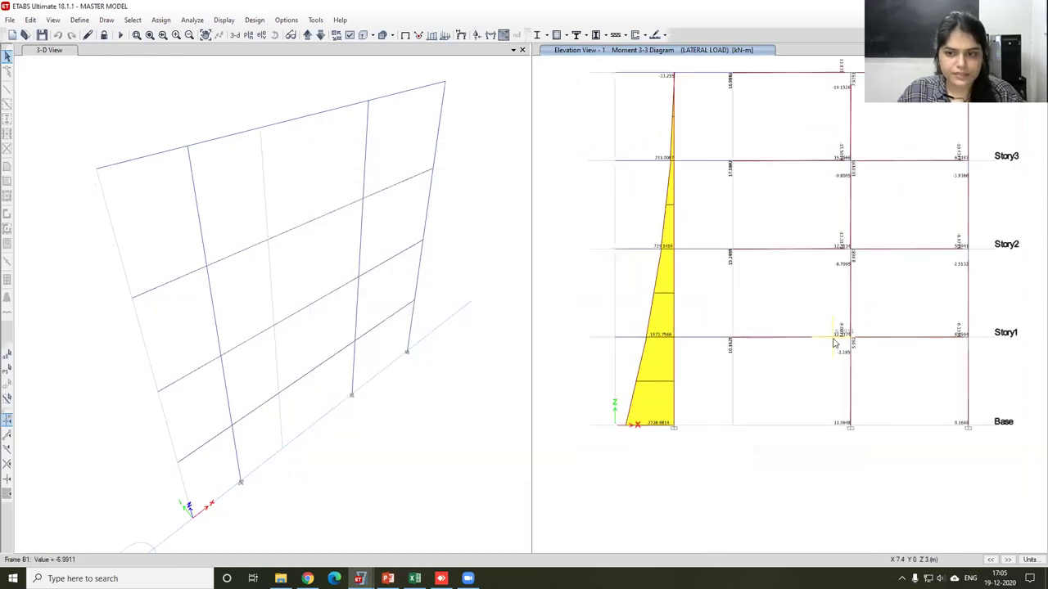
{"action": "scroll", "coordinate": [794, 364], "scroll_direction": "down", "scroll_amount": 5}
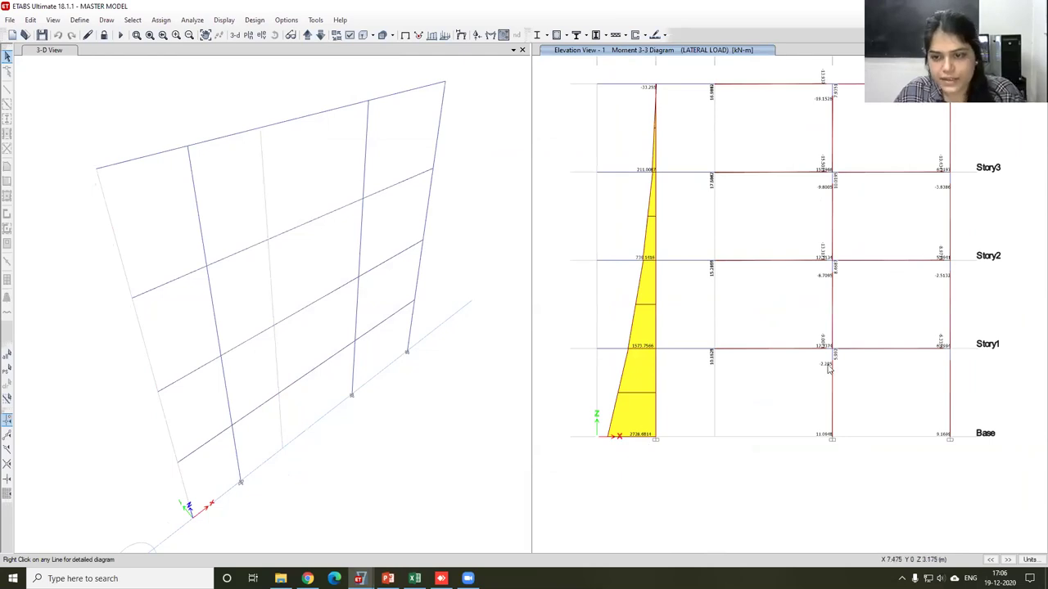
{"action": "scroll", "coordinate": [778, 342], "scroll_direction": "up", "scroll_amount": 2}
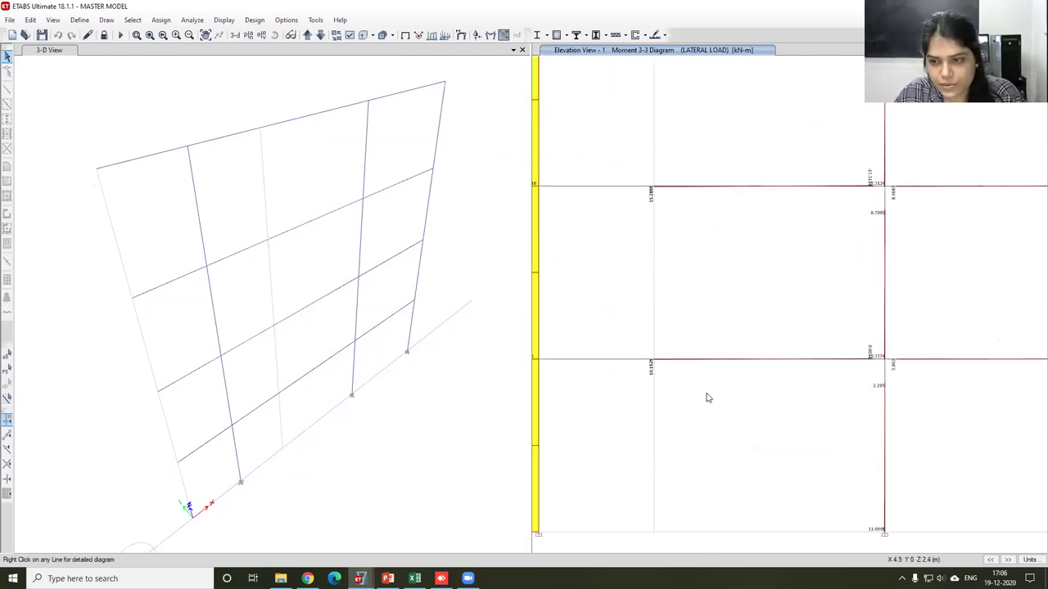
{"action": "scroll", "coordinate": [701, 374], "scroll_direction": "up", "scroll_amount": 2}
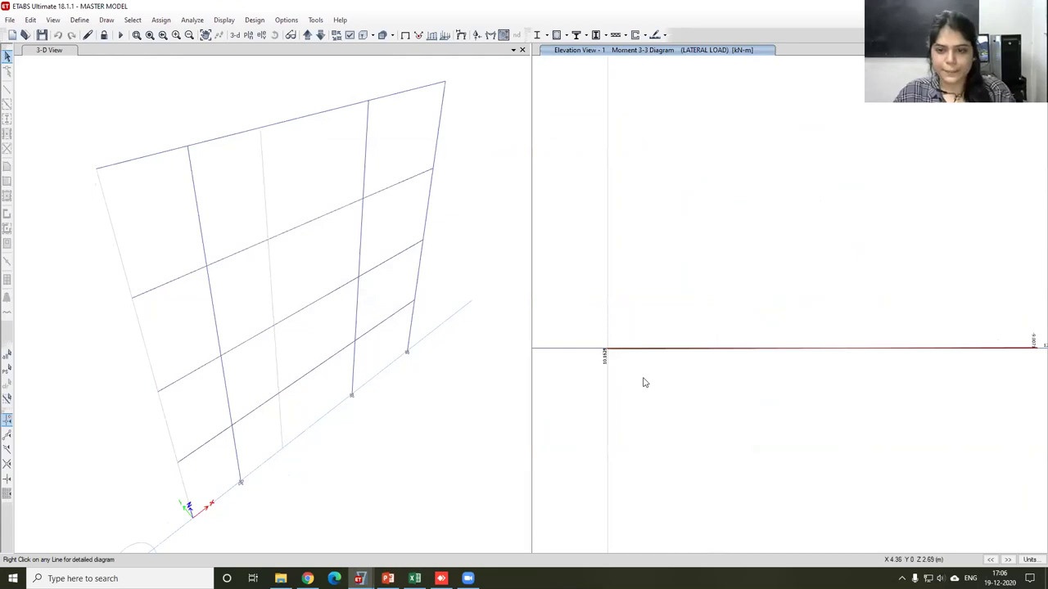
{"action": "scroll", "coordinate": [638, 376], "scroll_direction": "down", "scroll_amount": 2}
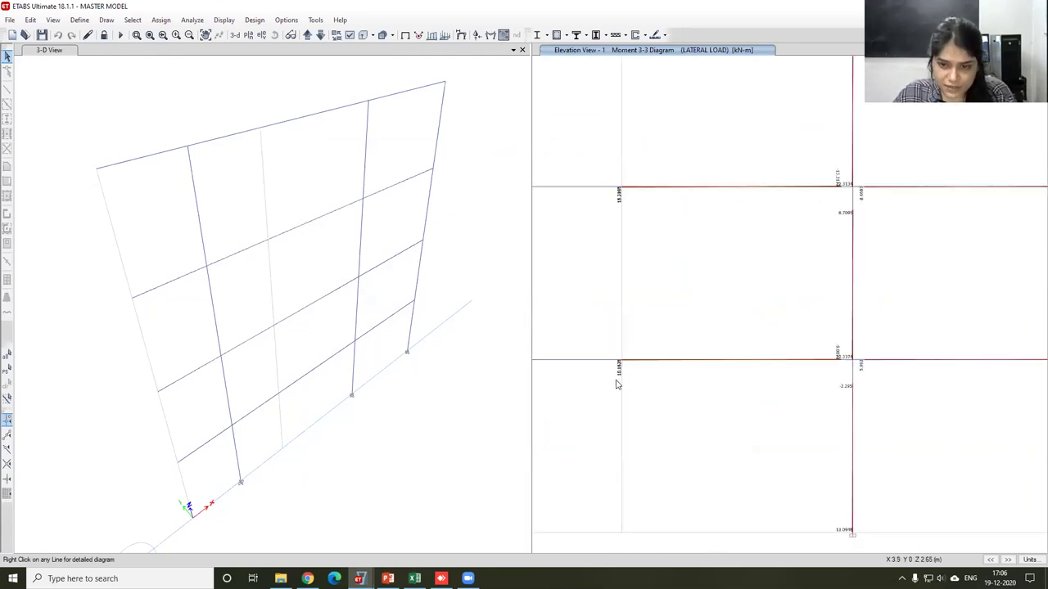
{"action": "scroll", "coordinate": [620, 382], "scroll_direction": "up", "scroll_amount": 2}
{"action": "scroll", "coordinate": [638, 344], "scroll_direction": "up", "scroll_amount": 1}
{"action": "scroll", "coordinate": [664, 310], "scroll_direction": "up", "scroll_amount": 1}
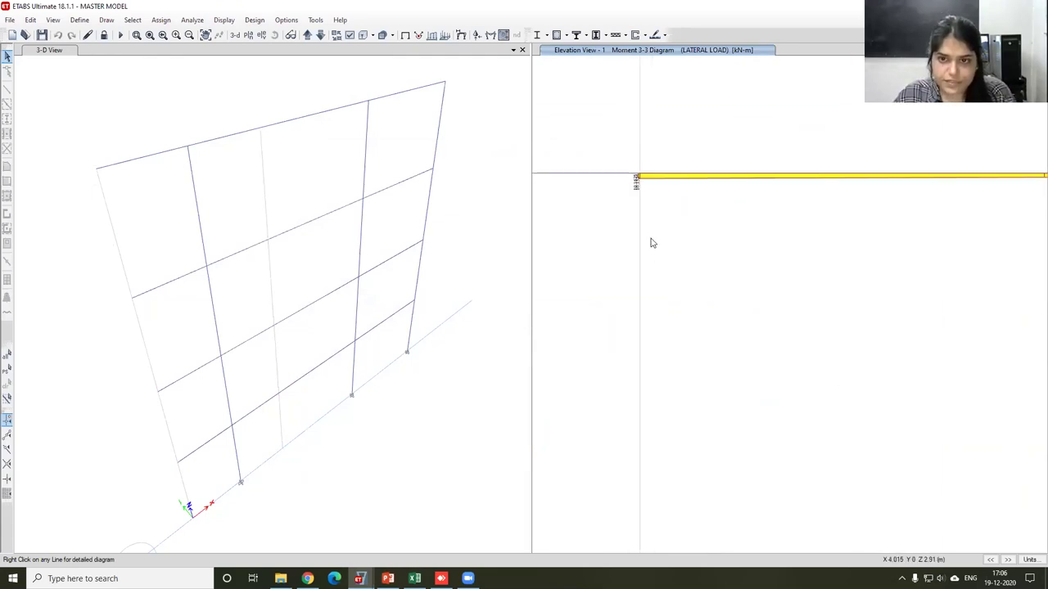
{"action": "scroll", "coordinate": [648, 206], "scroll_direction": "up", "scroll_amount": 2}
{"action": "scroll", "coordinate": [642, 174], "scroll_direction": "up", "scroll_amount": 2}
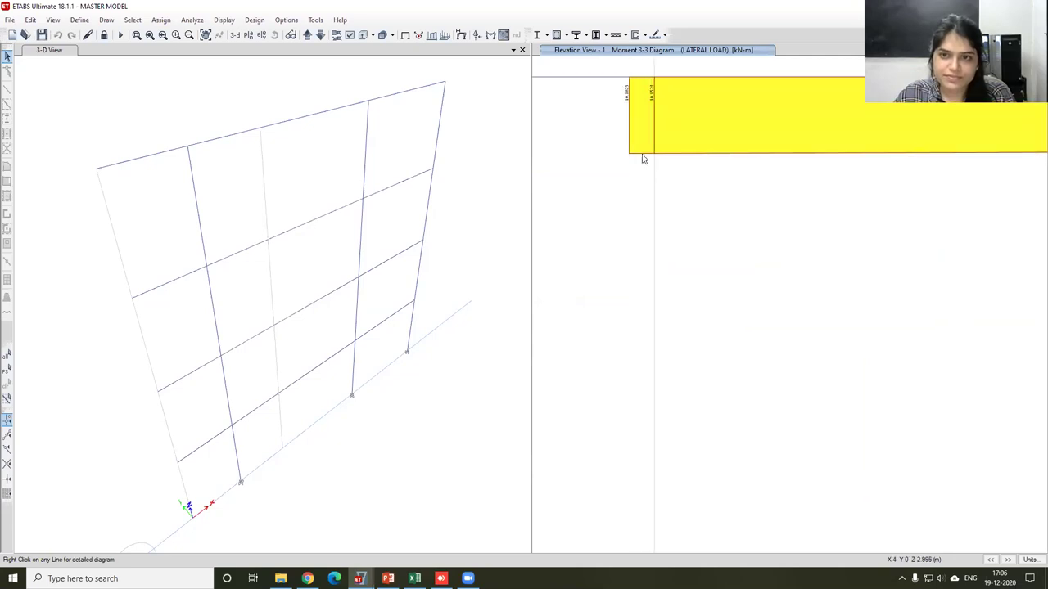
{"action": "scroll", "coordinate": [653, 117], "scroll_direction": "up", "scroll_amount": 1}
{"action": "scroll", "coordinate": [689, 111], "scroll_direction": "up", "scroll_amount": 1}
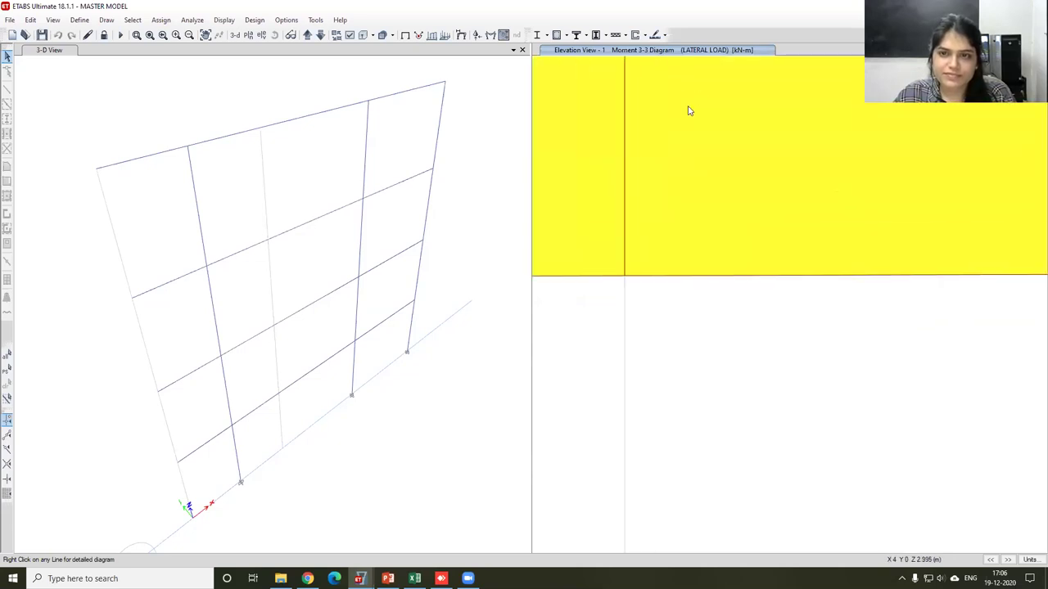
Step: Switch to the shell-element model and inspect the LATERAL LOAD end moments of the Story1 column at grid C
{"action": "scroll", "coordinate": [691, 135], "scroll_direction": "down", "scroll_amount": 3}
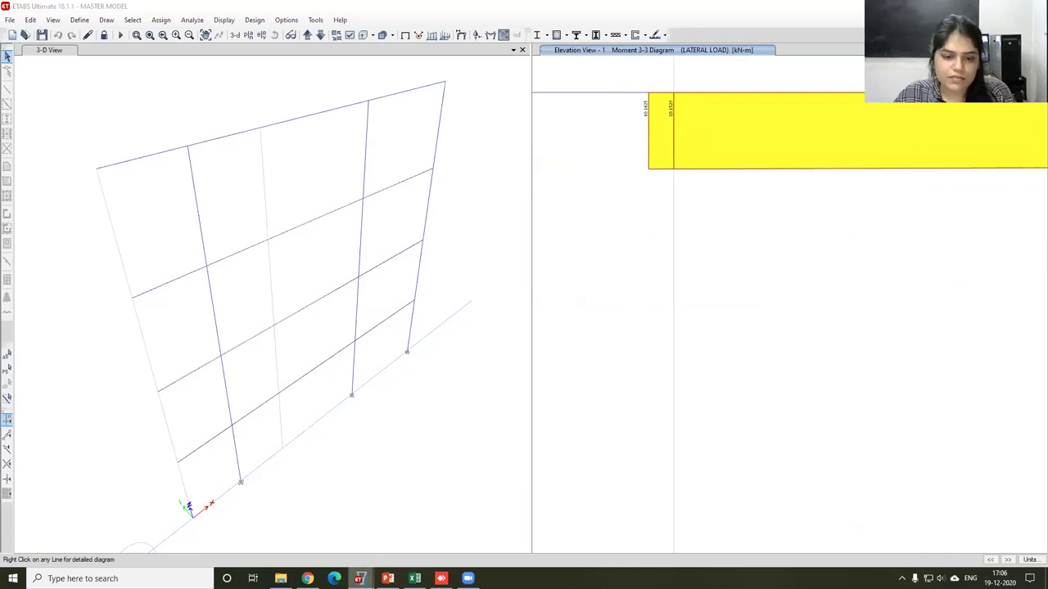
{"action": "mouse_move", "coordinate": [359, 578]}
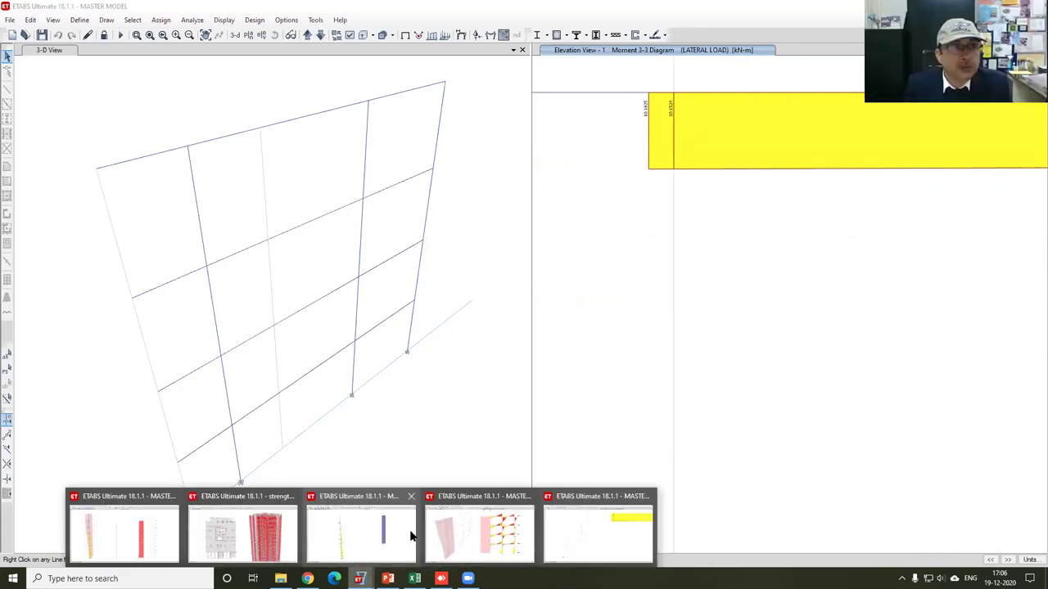
{"action": "left_click", "coordinate": [481, 530]}
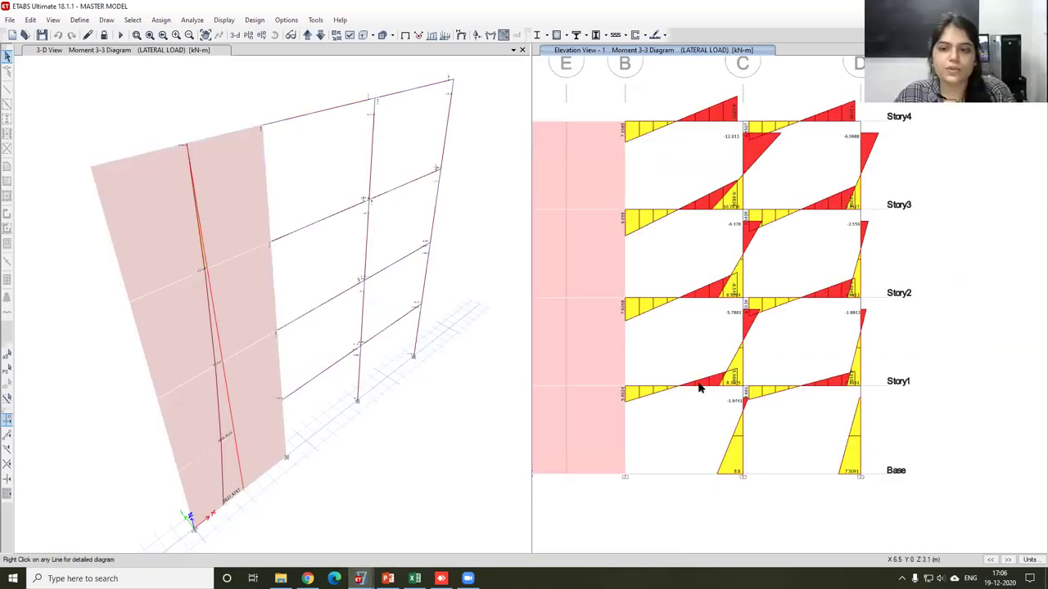
{"action": "right_click", "coordinate": [745, 418]}
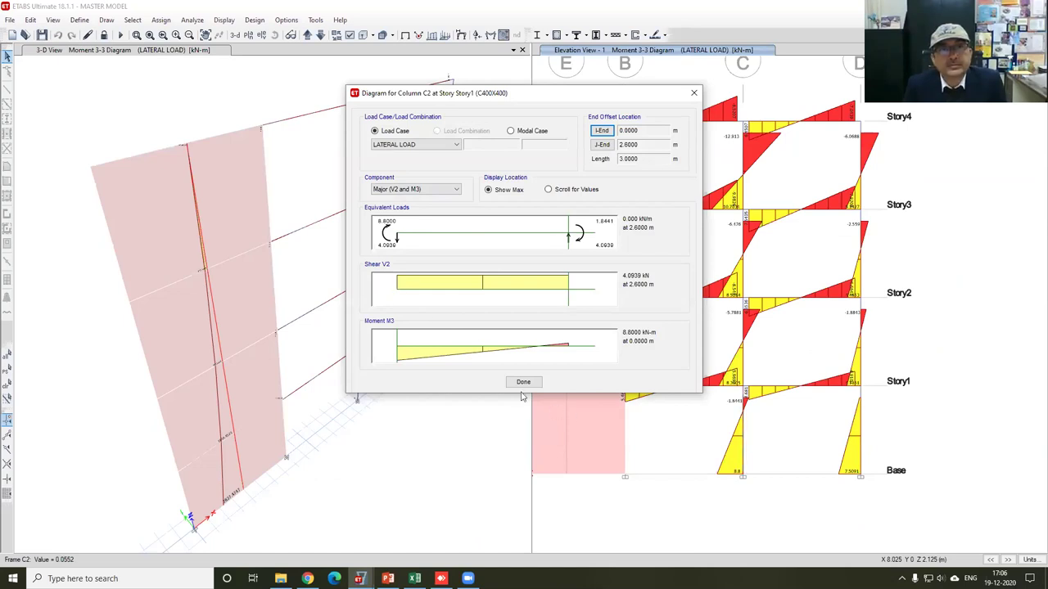
{"action": "left_click", "coordinate": [394, 348]}
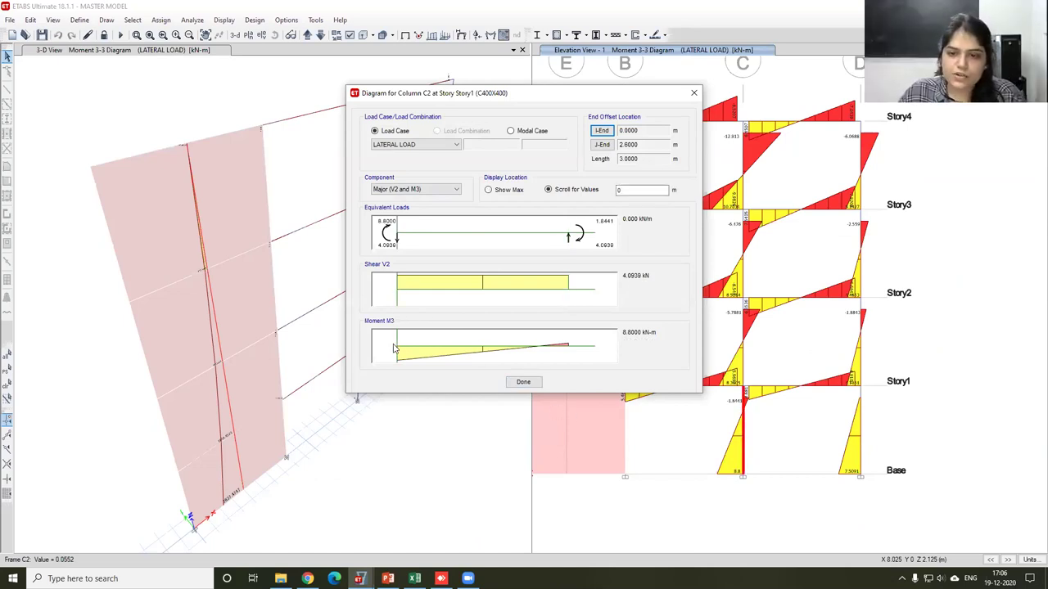
{"action": "left_click", "coordinate": [583, 345]}
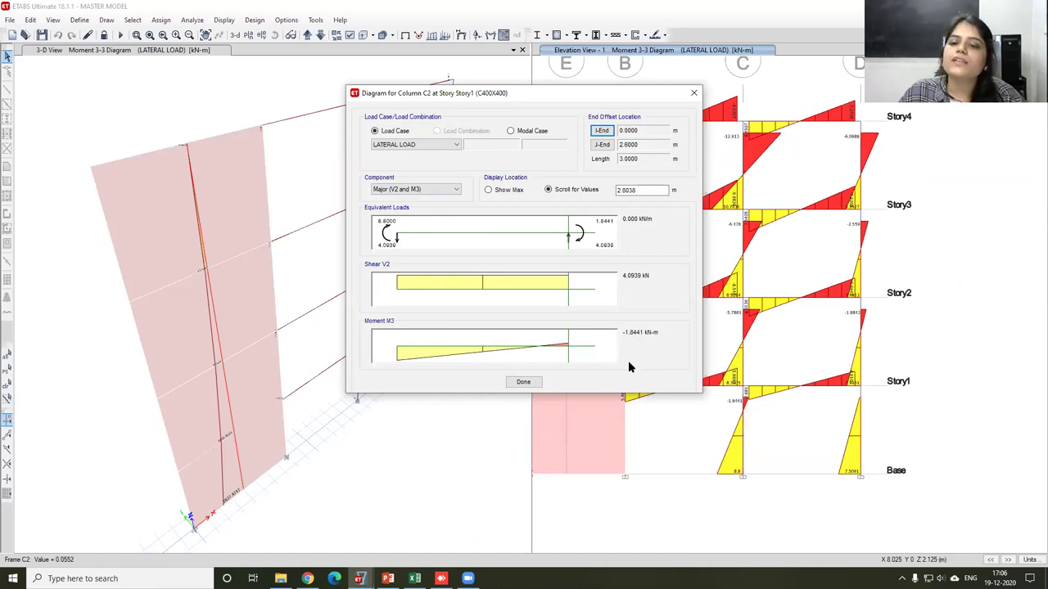
Step: Switch to the wide-column model, restore the full elevation and inspect both end moments of its Story1 column at grid C
{"action": "left_click", "coordinate": [358, 579]}
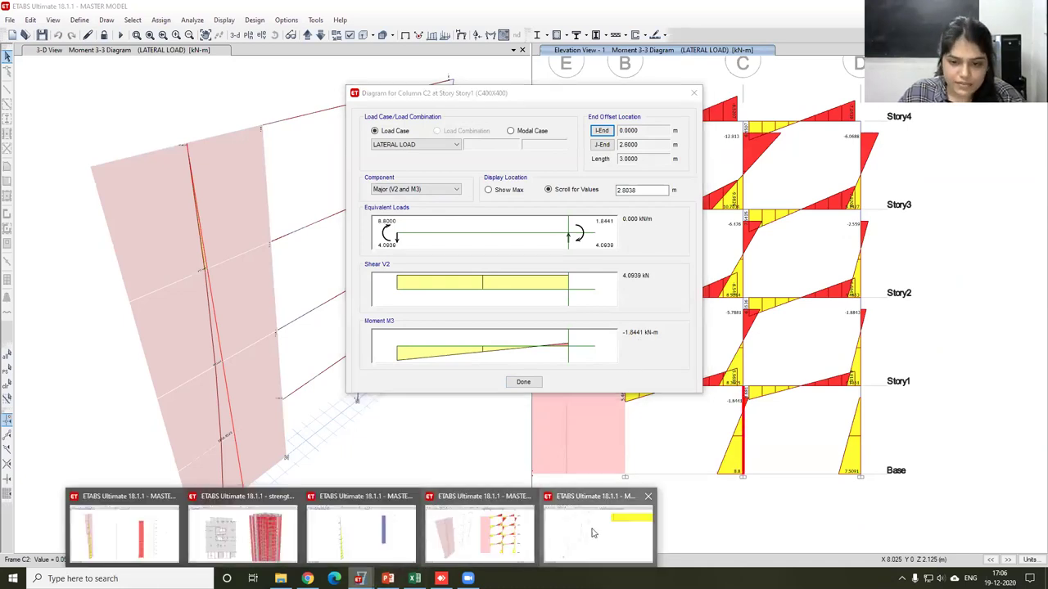
{"action": "left_click", "coordinate": [593, 533]}
{"action": "scroll", "coordinate": [728, 327], "scroll_direction": "down", "scroll_amount": 5}
{"action": "scroll", "coordinate": [757, 397], "scroll_direction": "down", "scroll_amount": 1}
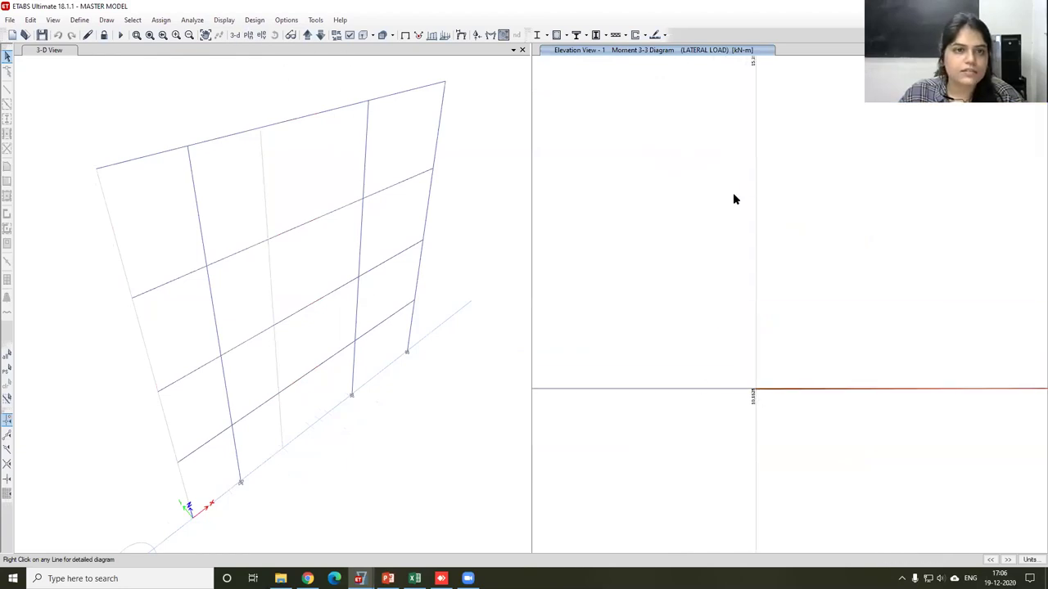
{"action": "left_click", "coordinate": [150, 35]}
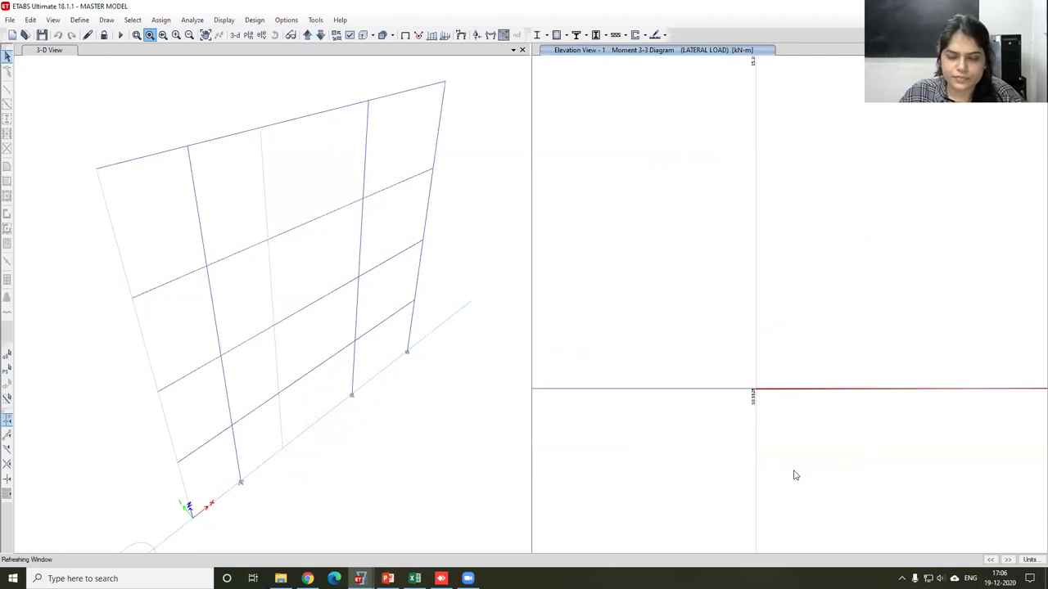
{"action": "scroll", "coordinate": [774, 353], "scroll_direction": "down", "scroll_amount": 3}
{"action": "scroll", "coordinate": [790, 354], "scroll_direction": "up", "scroll_amount": 3}
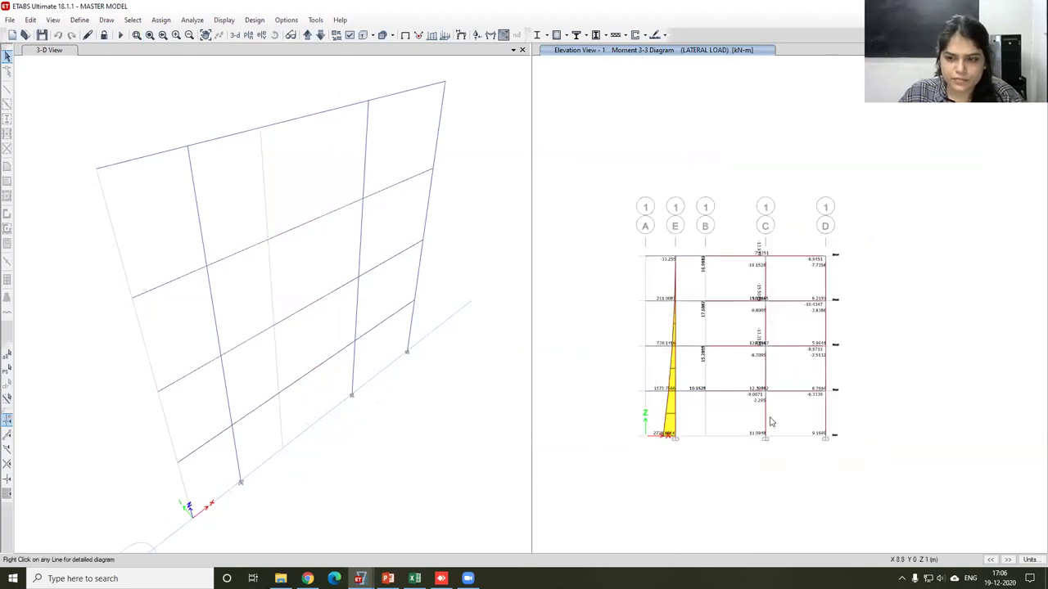
{"action": "right_click", "coordinate": [767, 418]}
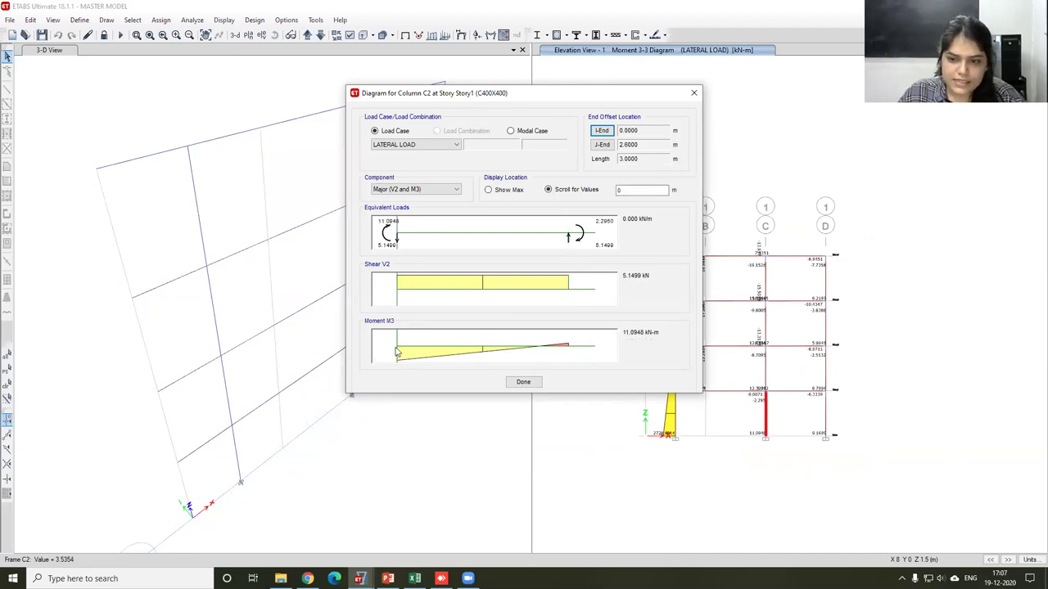
{"action": "left_click", "coordinate": [572, 347]}
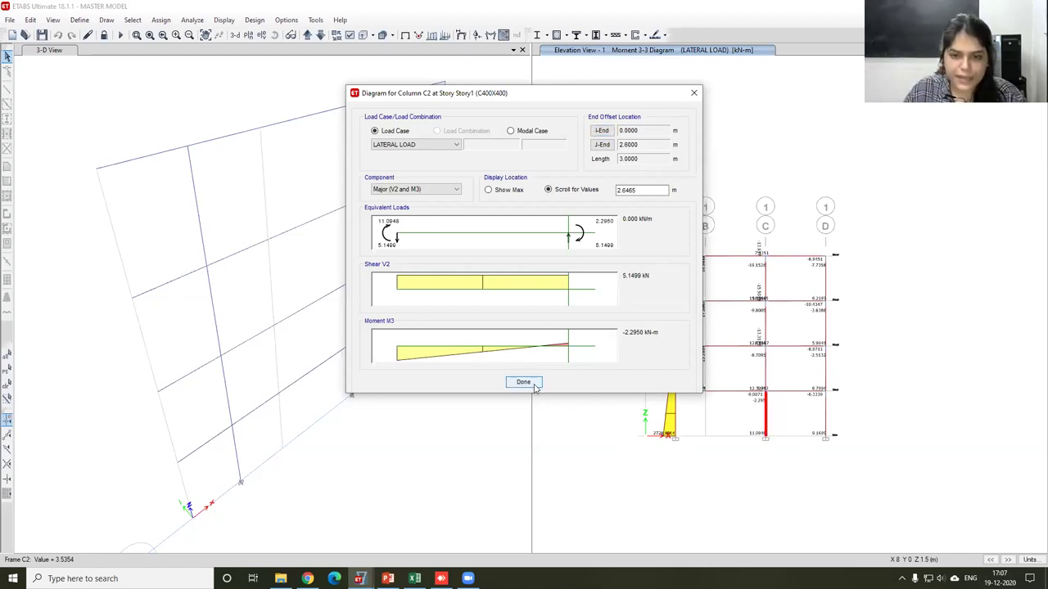
{"action": "left_click", "coordinate": [532, 383]}
Step: Examine the wide-column model's beam and column moments at the upper stories between grids C and D
{"action": "scroll", "coordinate": [791, 291], "scroll_direction": "up", "scroll_amount": 5}
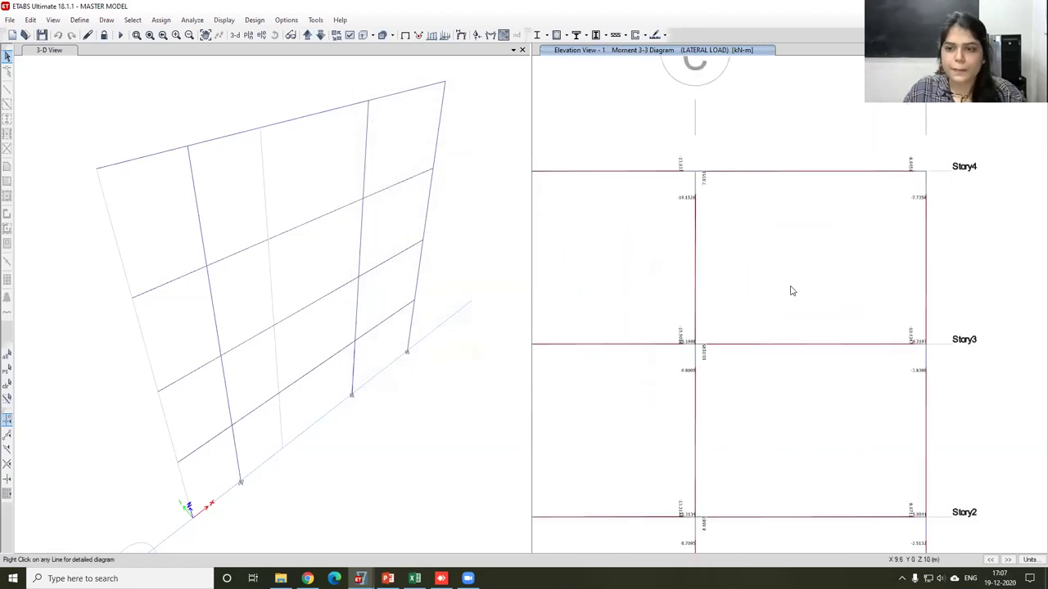
{"action": "scroll", "coordinate": [791, 291], "scroll_direction": "down", "scroll_amount": 5}
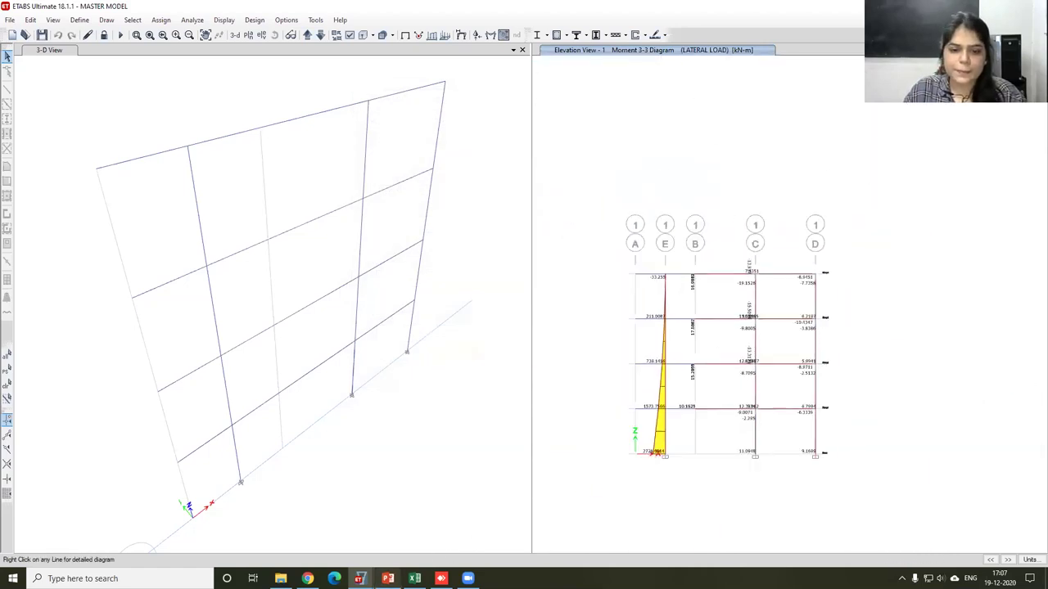
{"action": "mouse_move", "coordinate": [359, 579]}
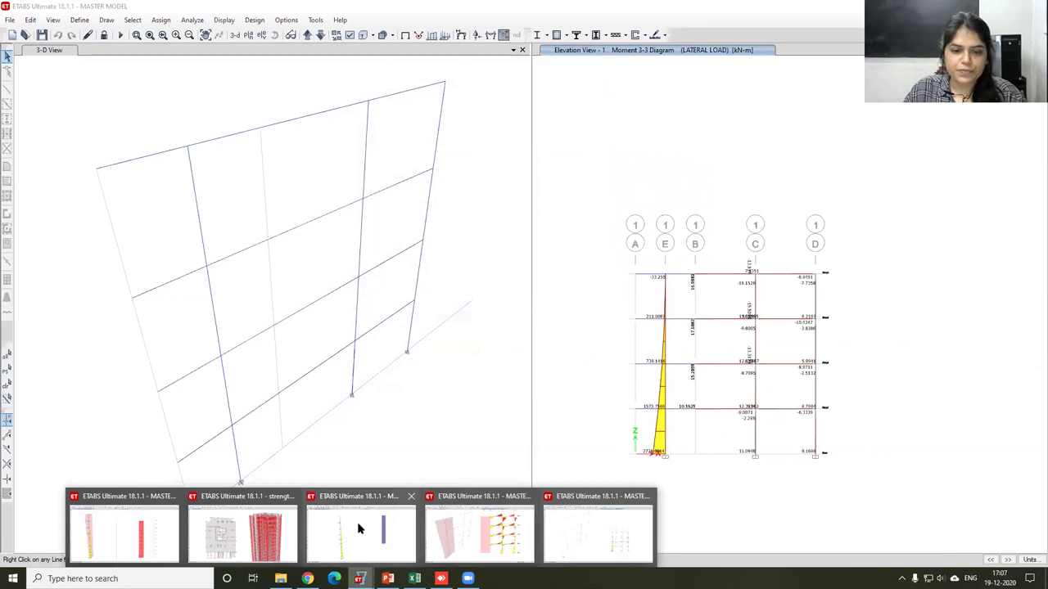
{"action": "left_click", "coordinate": [608, 536]}
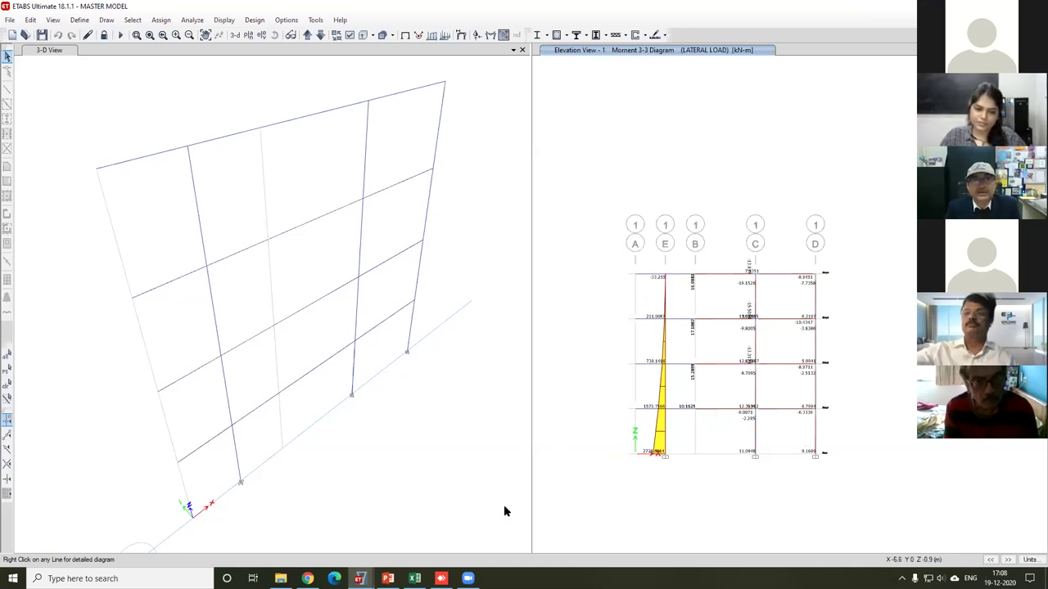
Step: Close the shell-element model's Story1 column diagram and switch to PowerPoint's cracked cross sectional area properties slide
{"action": "mouse_move", "coordinate": [358, 578]}
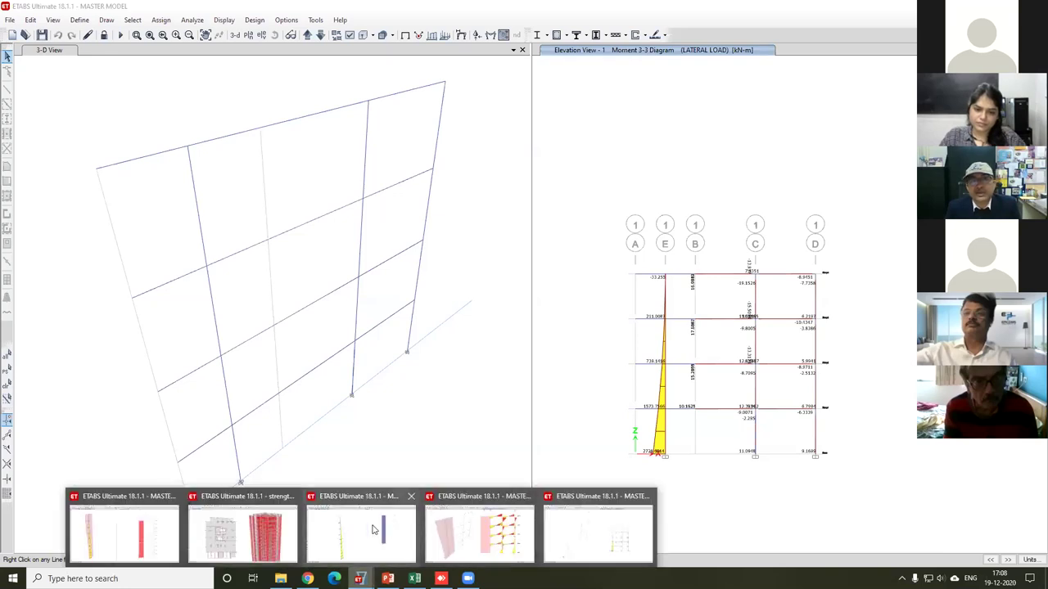
{"action": "left_click", "coordinate": [450, 539]}
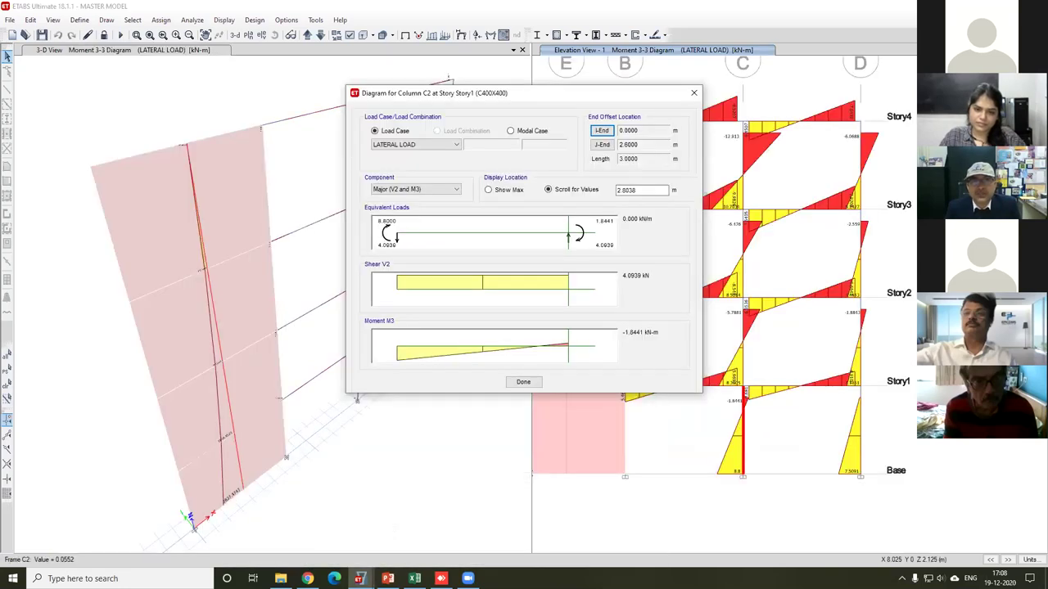
{"action": "key", "text": "Escape"}
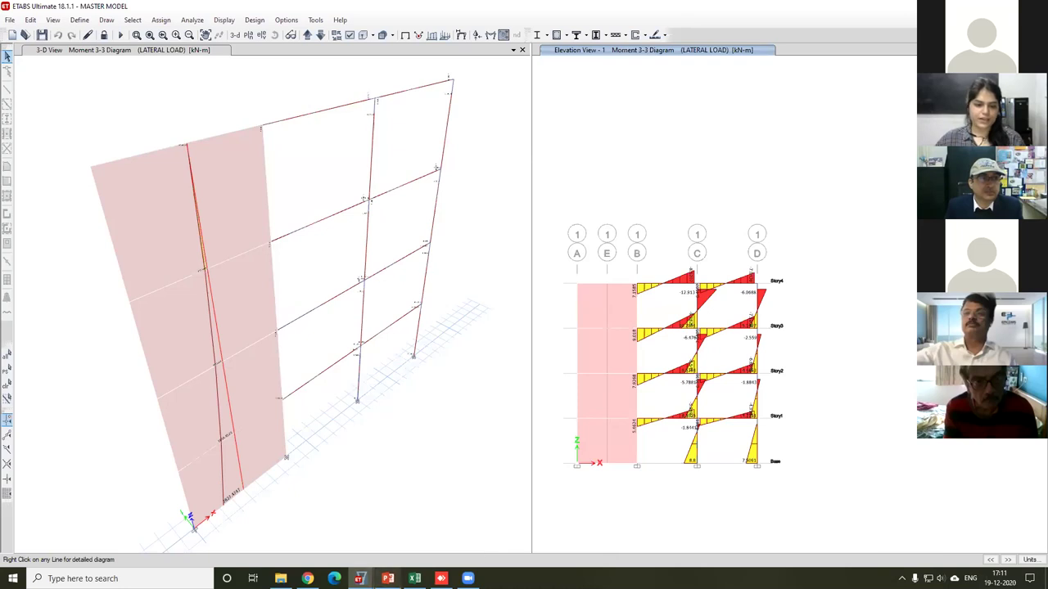
{"action": "left_click", "coordinate": [388, 579]}
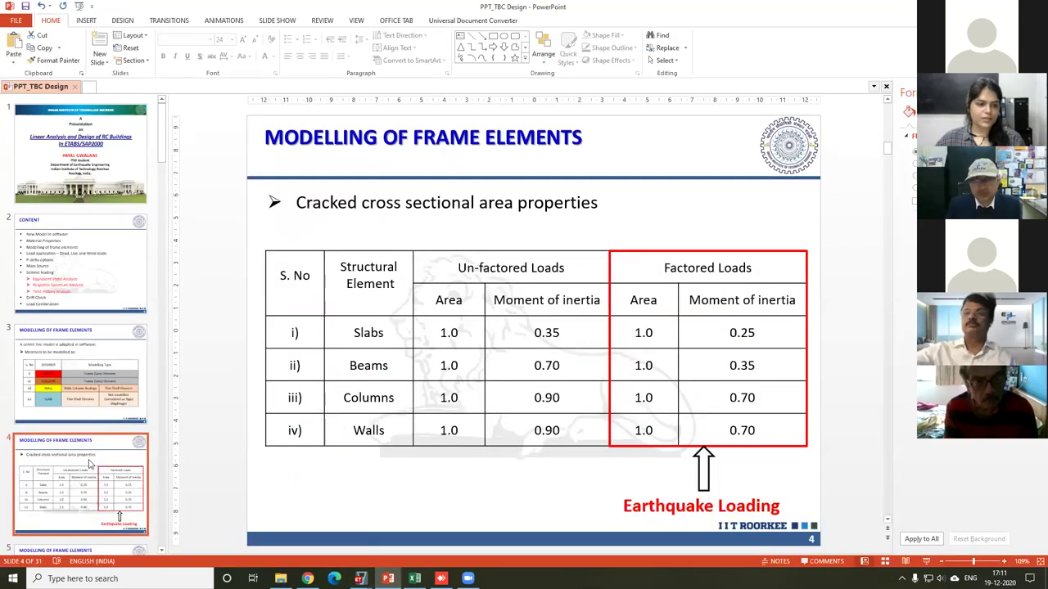
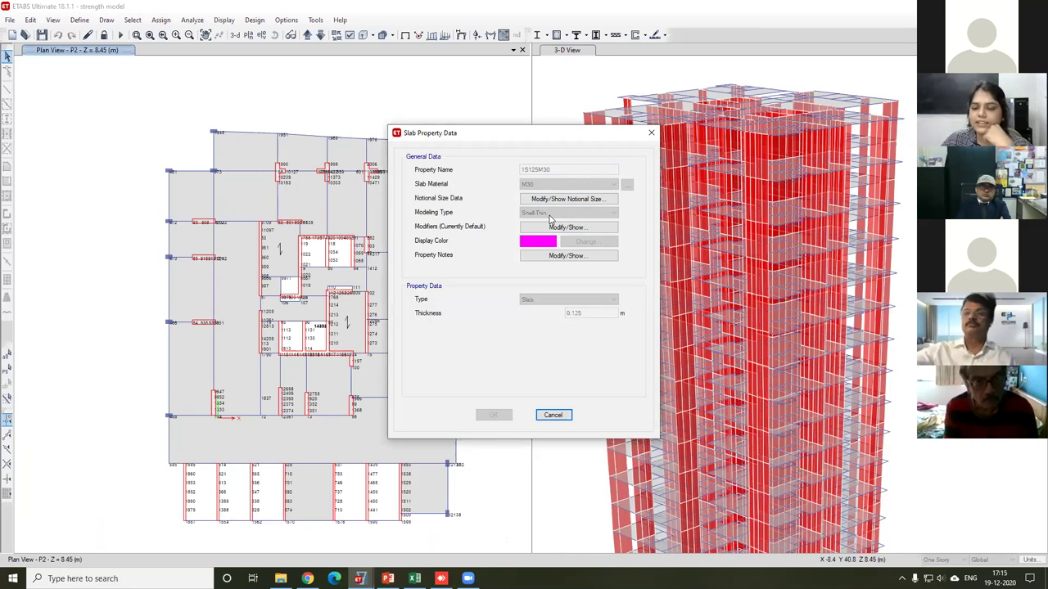
Step: Close the strength model's slab property data and look over the shell assignment options for a P2 plan slab panel
{"action": "left_click", "coordinate": [558, 416]}
{"action": "left_click", "coordinate": [585, 338]}
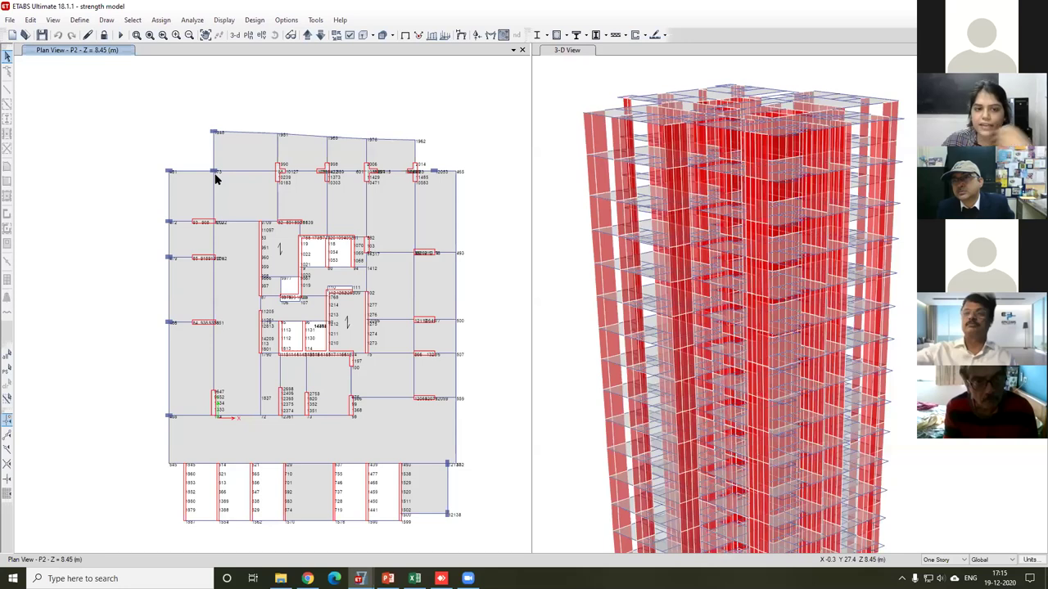
{"action": "left_click", "coordinate": [229, 196]}
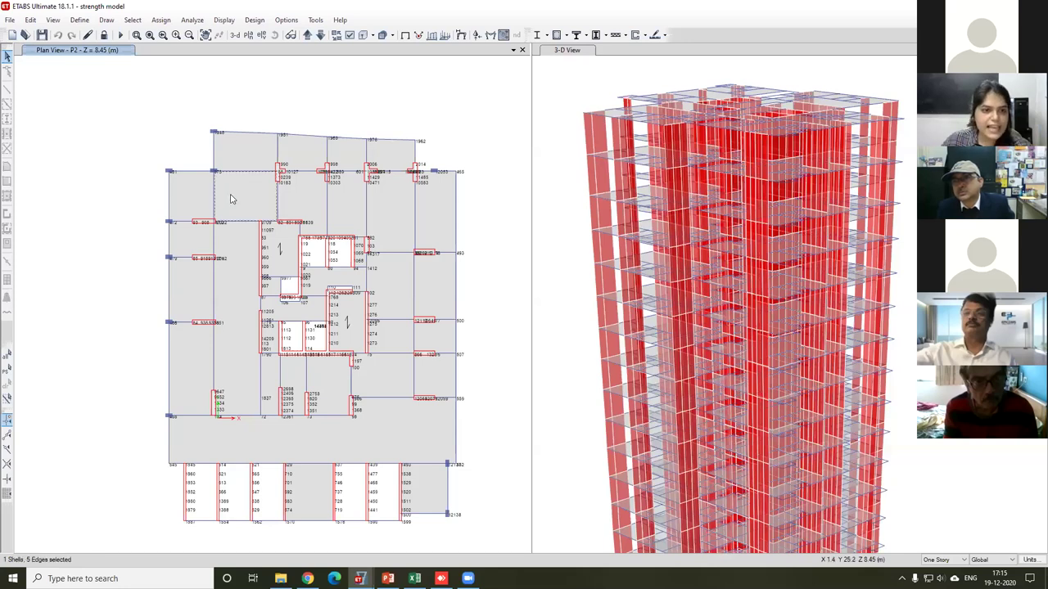
{"action": "left_click", "coordinate": [164, 21]}
{"action": "mouse_move", "coordinate": [260, 69]}
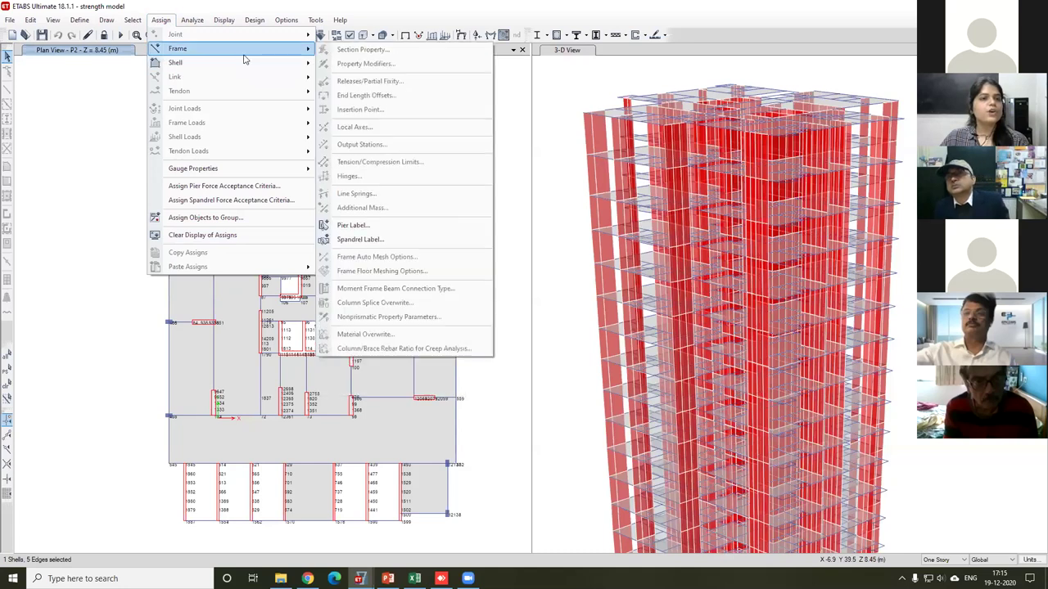
{"action": "mouse_move", "coordinate": [303, 65]}
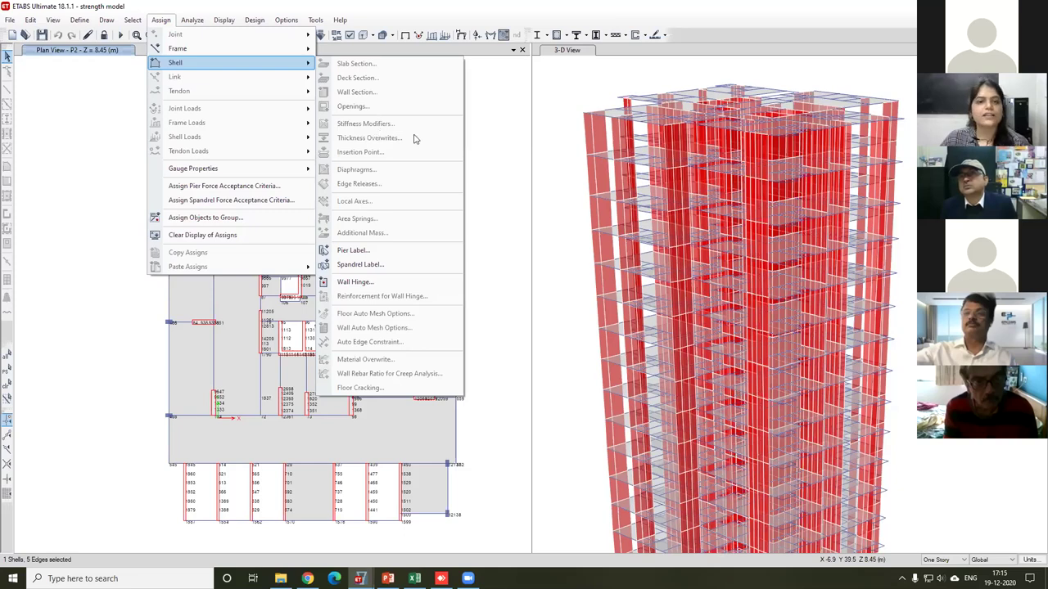
{"action": "left_click", "coordinate": [505, 191]}
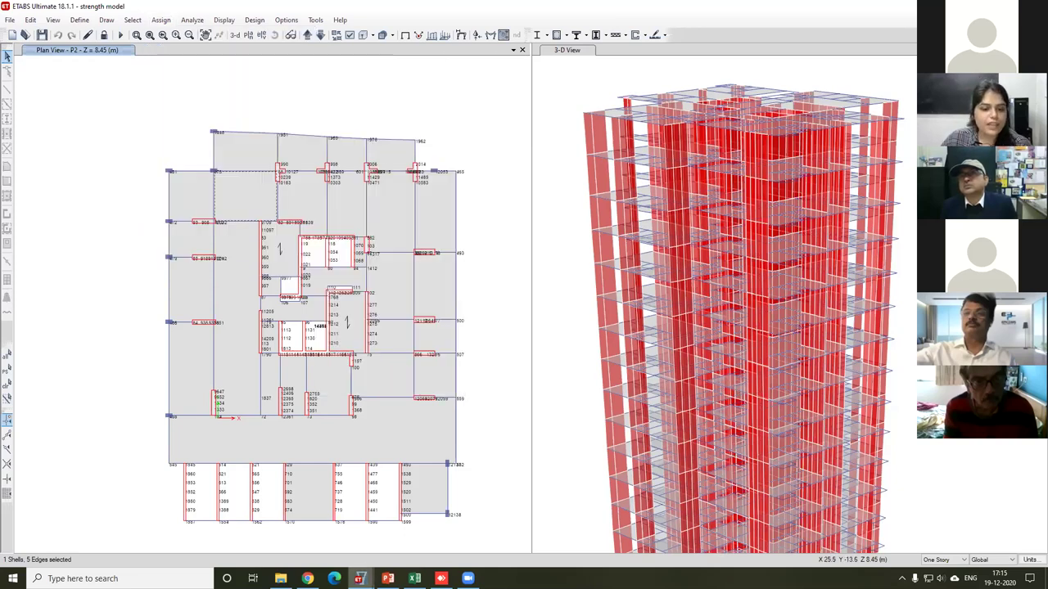
Step: Switch to PowerPoint's member modelling table and highlight the slab entry considered as a rigid diaphragm
{"action": "mouse_move", "coordinate": [359, 579]}
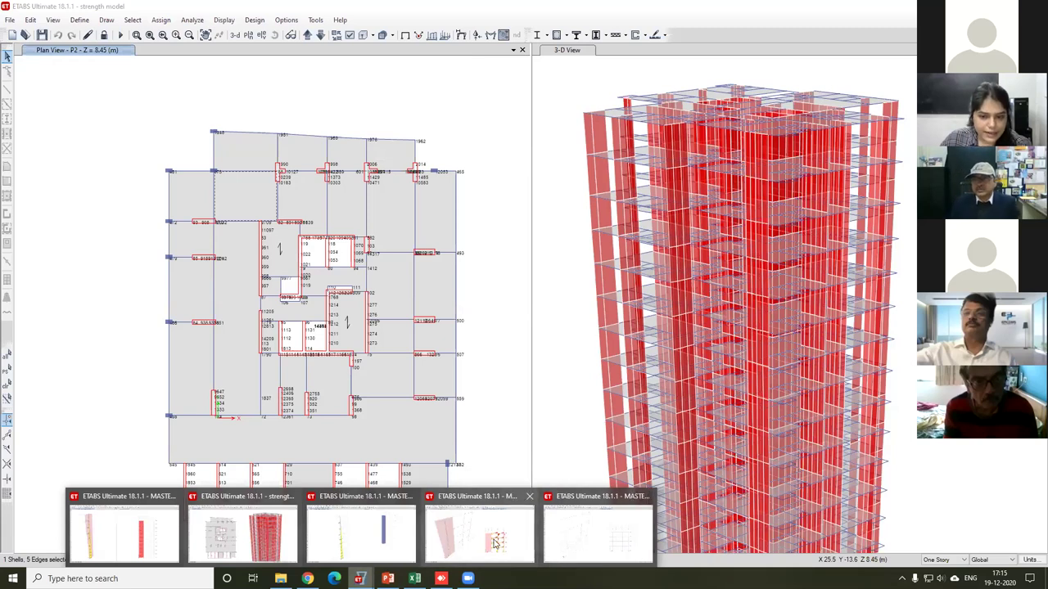
{"action": "left_click", "coordinate": [388, 578]}
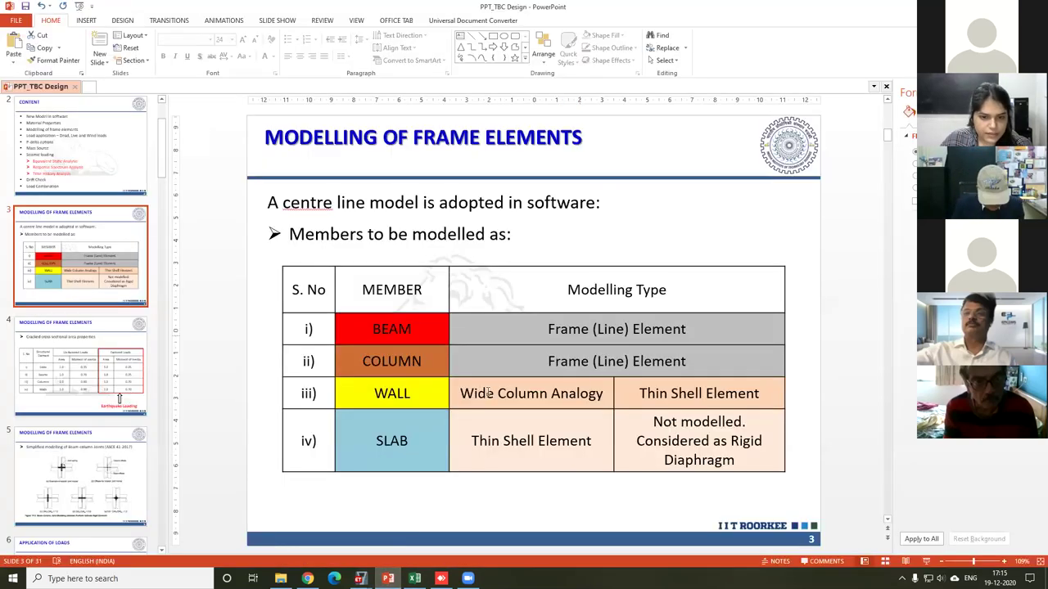
{"action": "triple_click", "coordinate": [733, 452]}
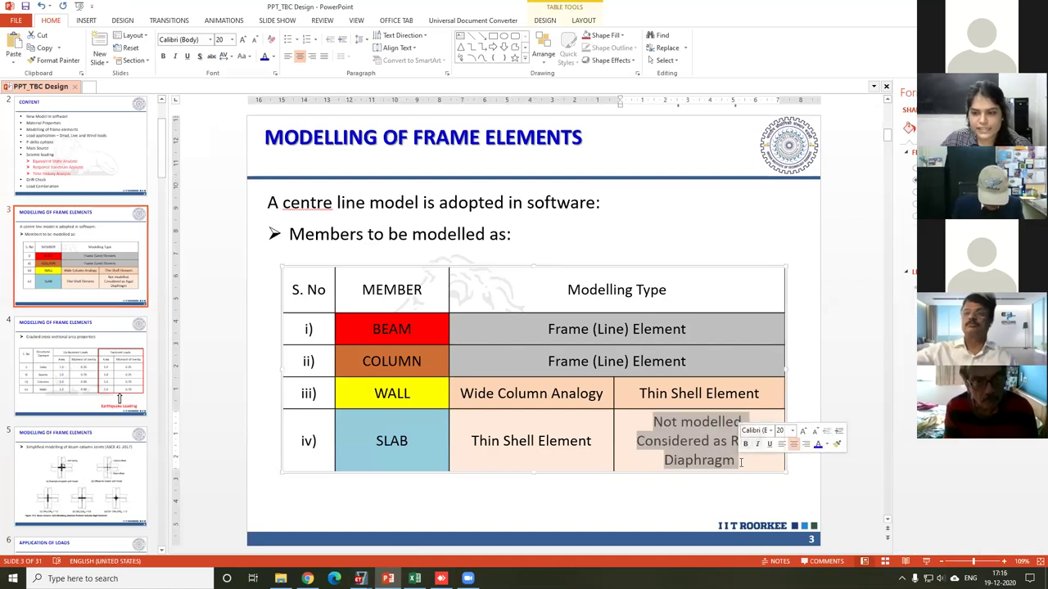
{"action": "left_click_drag", "start_coordinate": [424, 436], "coordinate": [367, 440]}
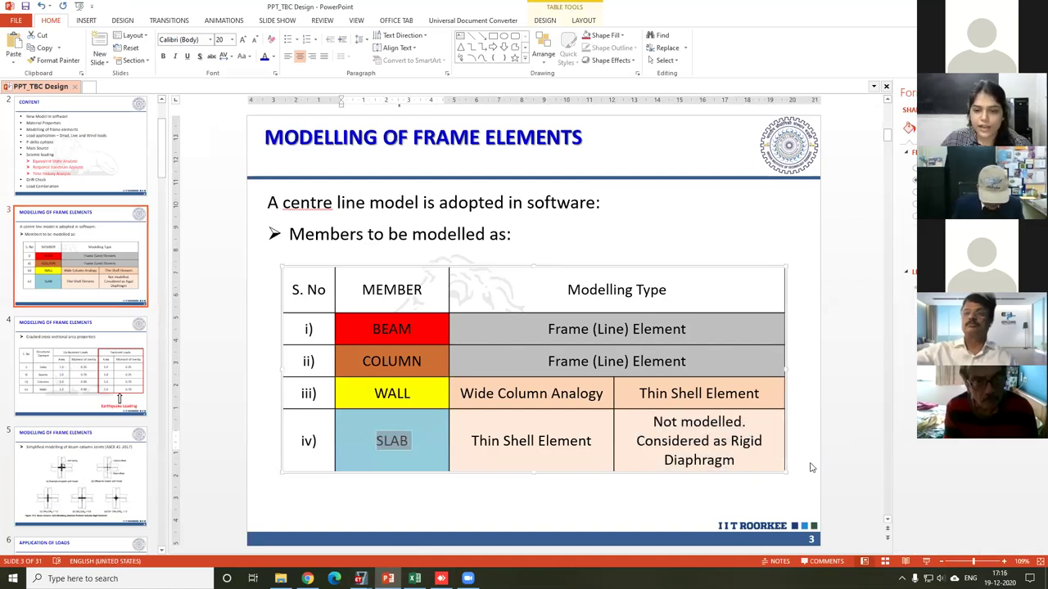
{"action": "left_click_drag", "start_coordinate": [733, 460], "coordinate": [636, 442]}
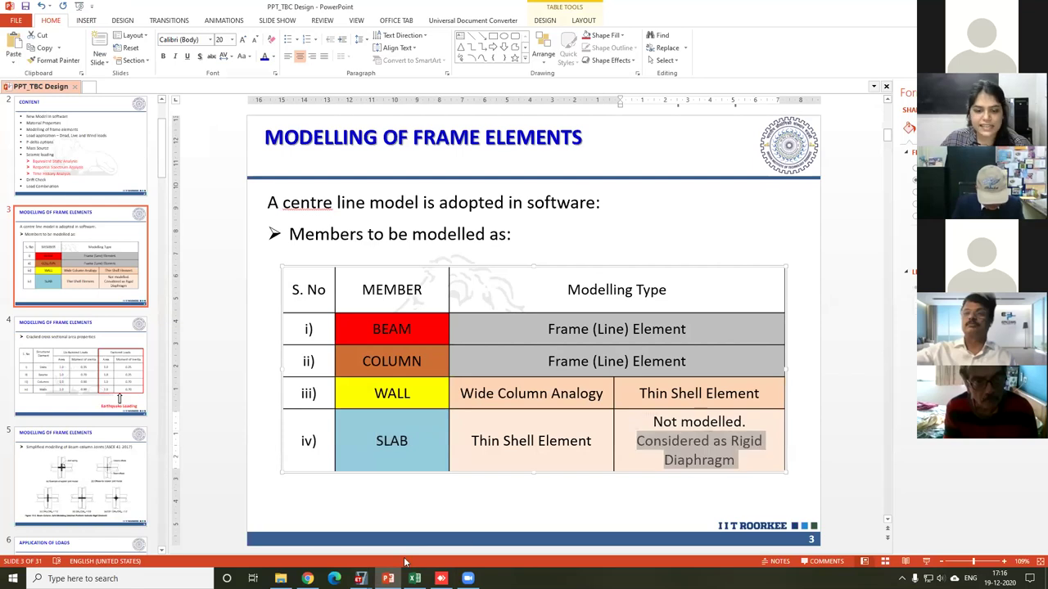
Step: Switch to the ETABS four-story frame master model and look over the joint diaphragm assignment choices without assigning any
{"action": "mouse_move", "coordinate": [359, 578]}
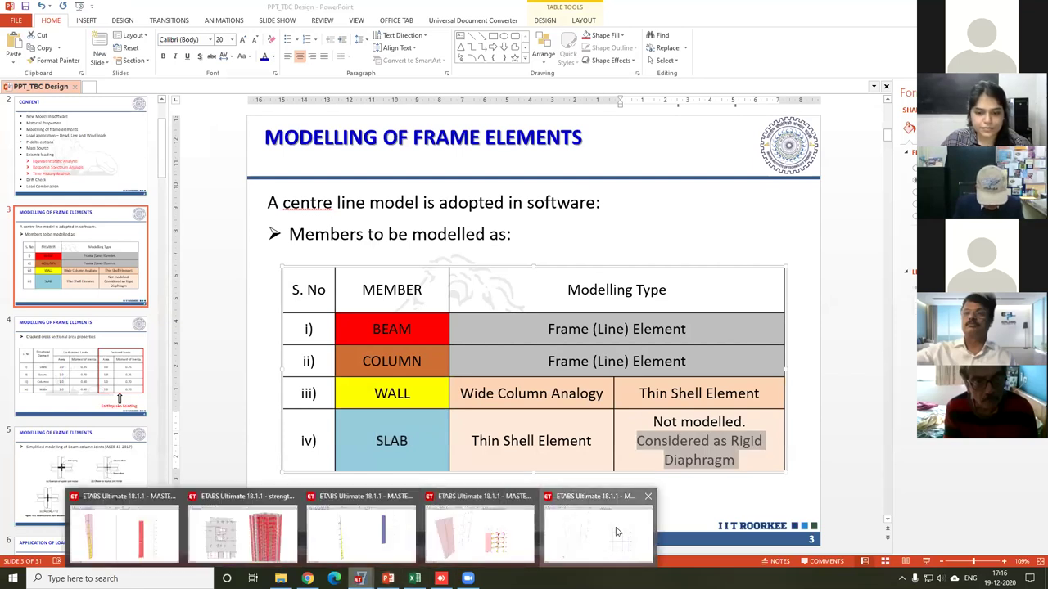
{"action": "left_click", "coordinate": [620, 530]}
{"action": "left_click", "coordinate": [535, 383]}
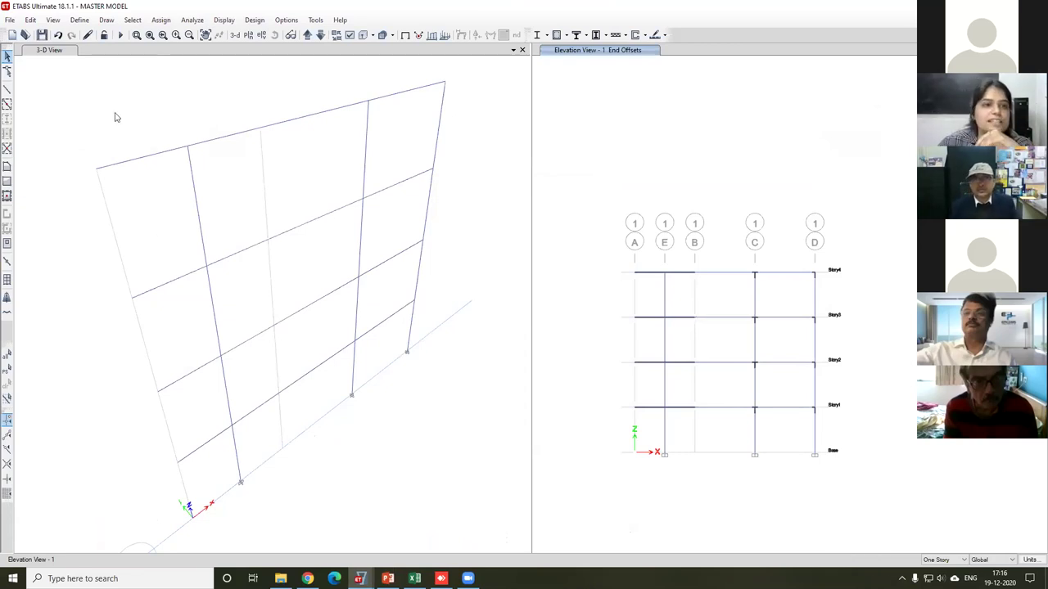
{"action": "left_click", "coordinate": [160, 20]}
{"action": "mouse_move", "coordinate": [246, 35]}
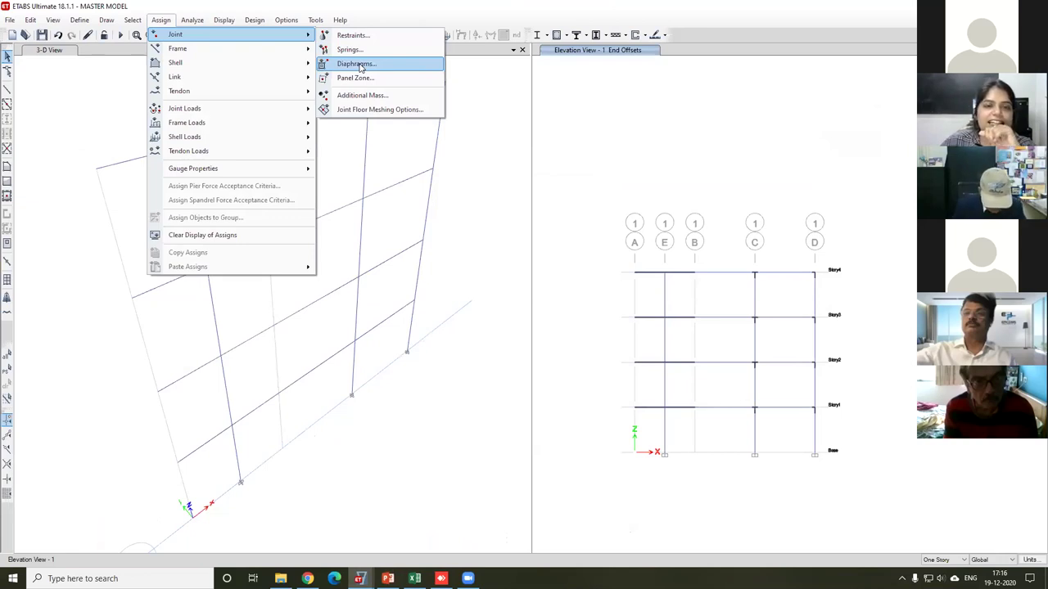
{"action": "left_click", "coordinate": [356, 64]}
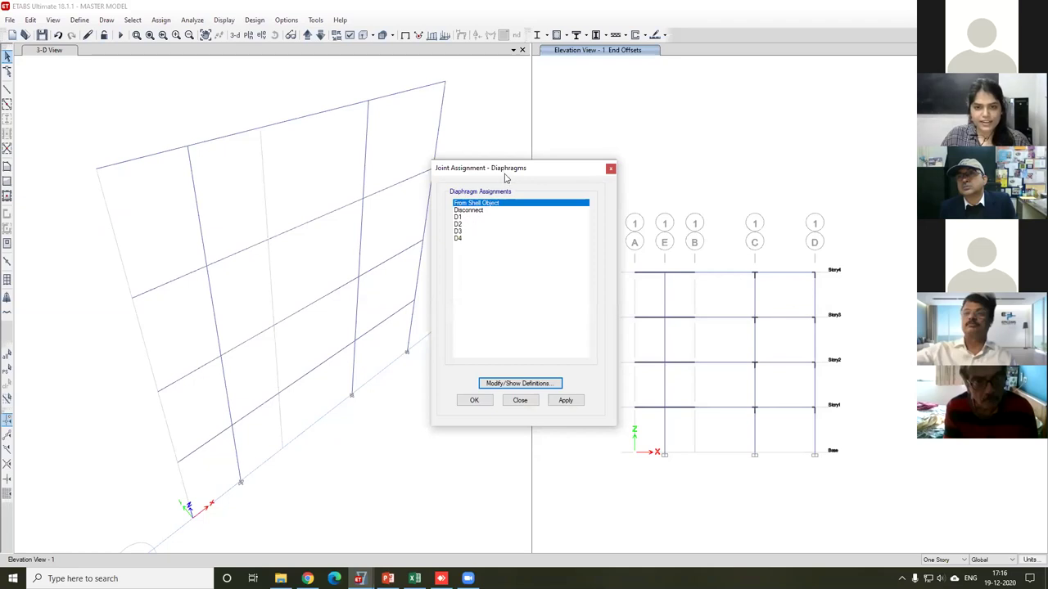
{"action": "left_click_drag", "start_coordinate": [495, 175], "coordinate": [397, 219]}
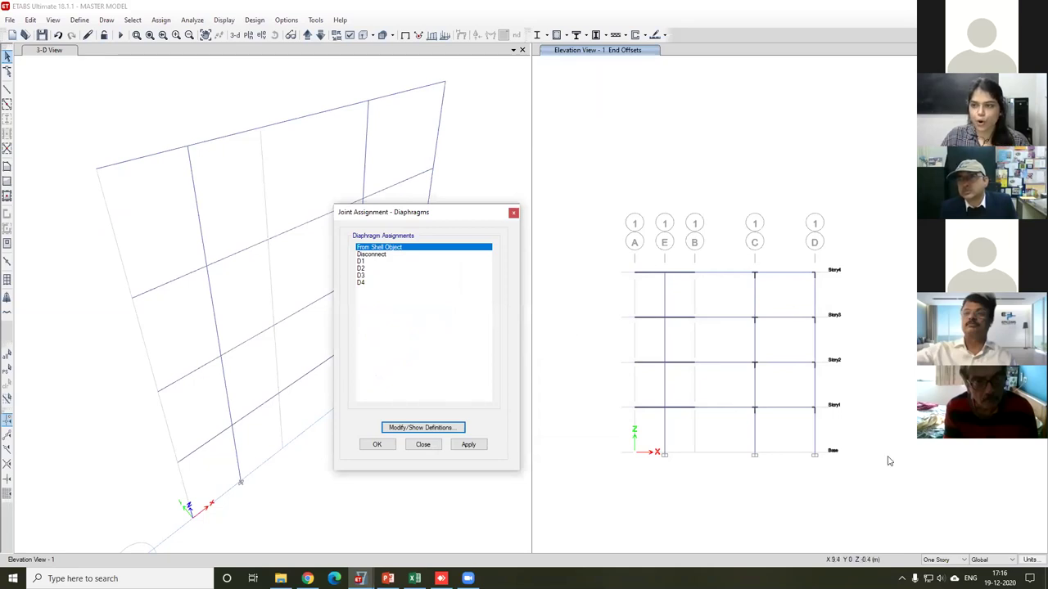
{"action": "left_click", "coordinate": [423, 445]}
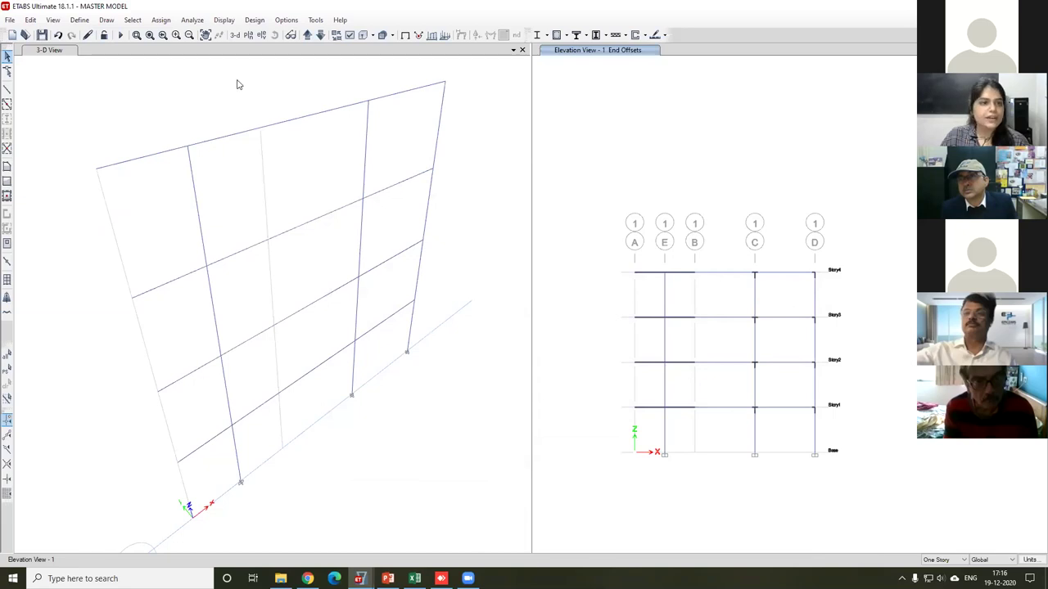
Step: Assign rigid diaphragm D4 to all Story4 joints of the frame elevation
{"action": "left_click_drag", "start_coordinate": [598, 248], "coordinate": [851, 292]}
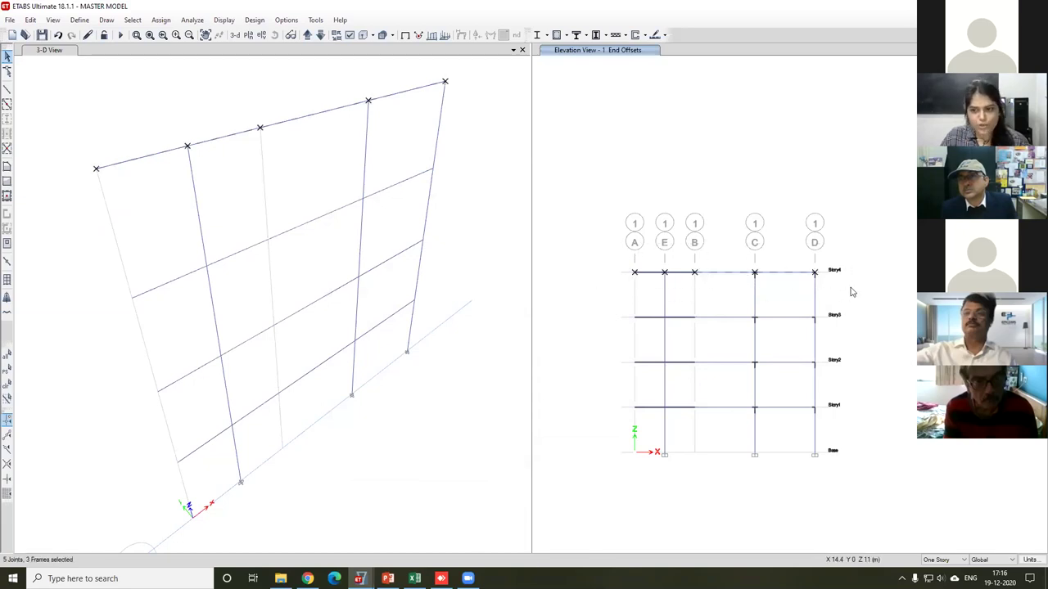
{"action": "left_click", "coordinate": [161, 20]}
{"action": "mouse_move", "coordinate": [175, 34]}
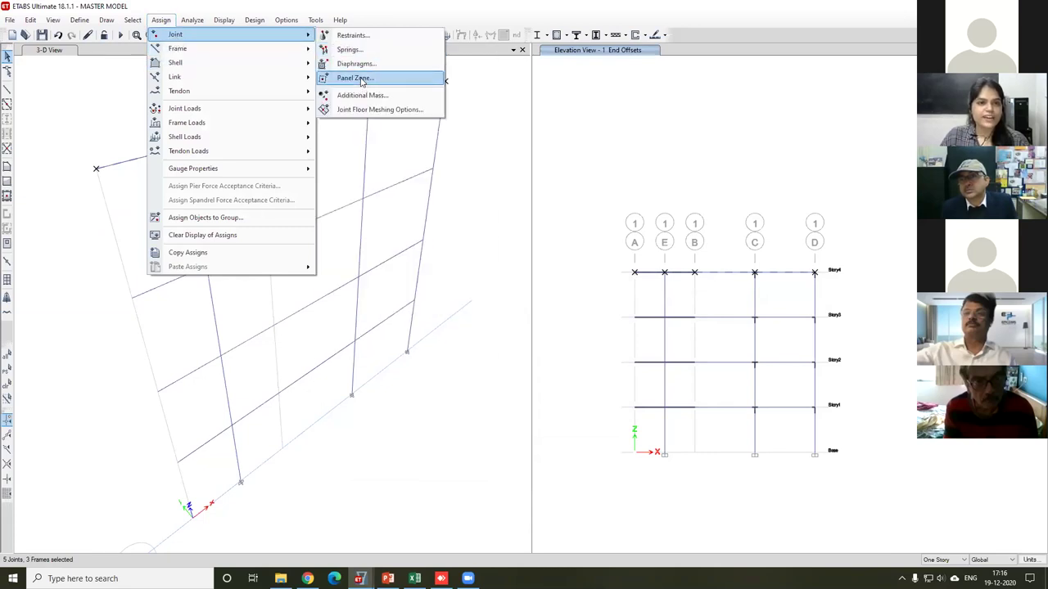
{"action": "left_click", "coordinate": [361, 74]}
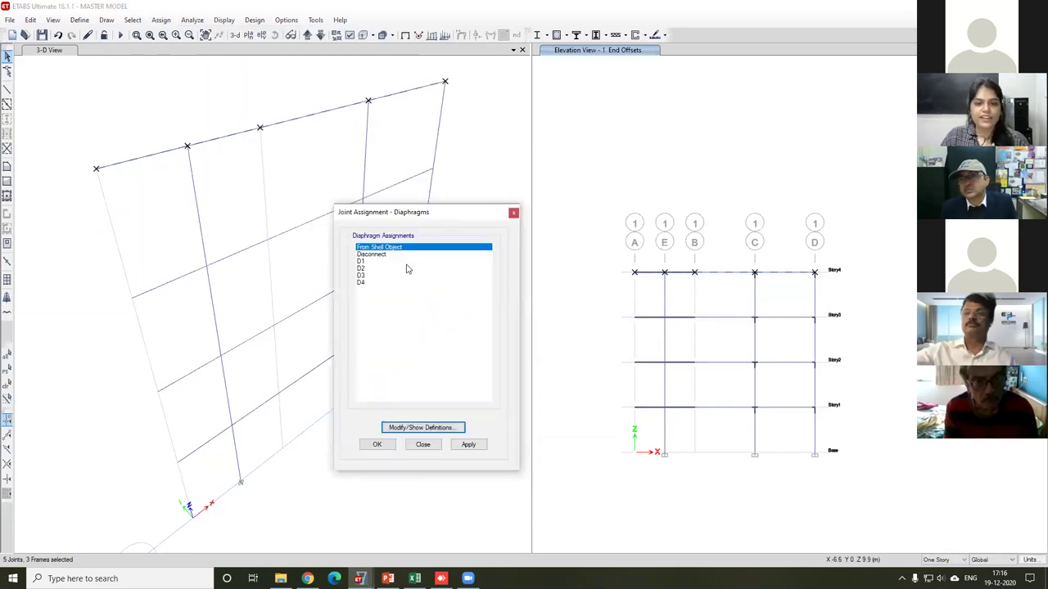
{"action": "left_click", "coordinate": [375, 283]}
{"action": "left_click", "coordinate": [468, 444]}
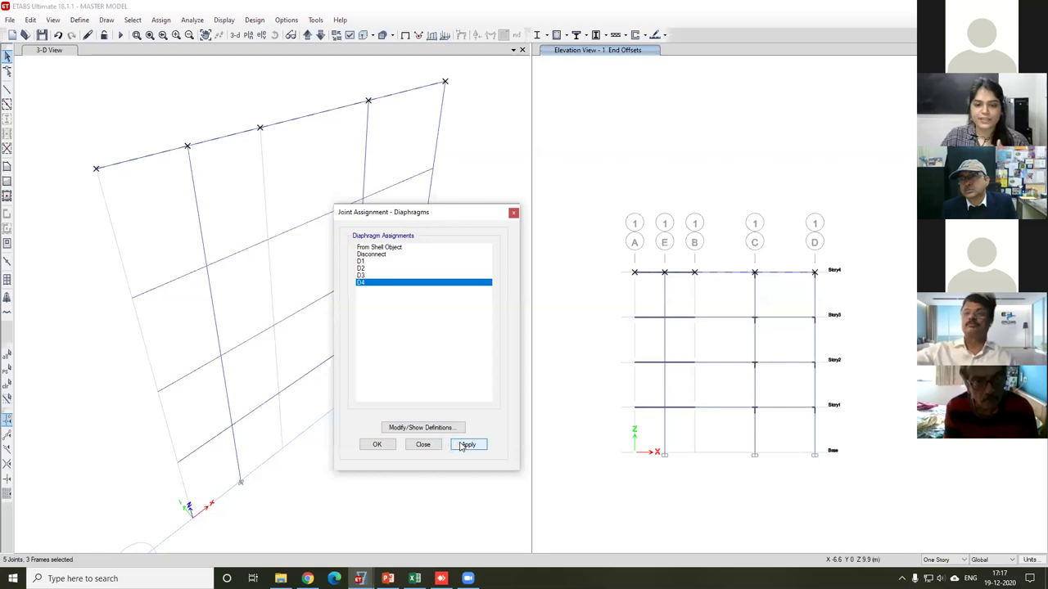
Step: Assign diaphragm D3 to the Story3 joints and diaphragm D2 to the Story2 joints
{"action": "left_click_drag", "start_coordinate": [827, 336], "coordinate": [608, 309]}
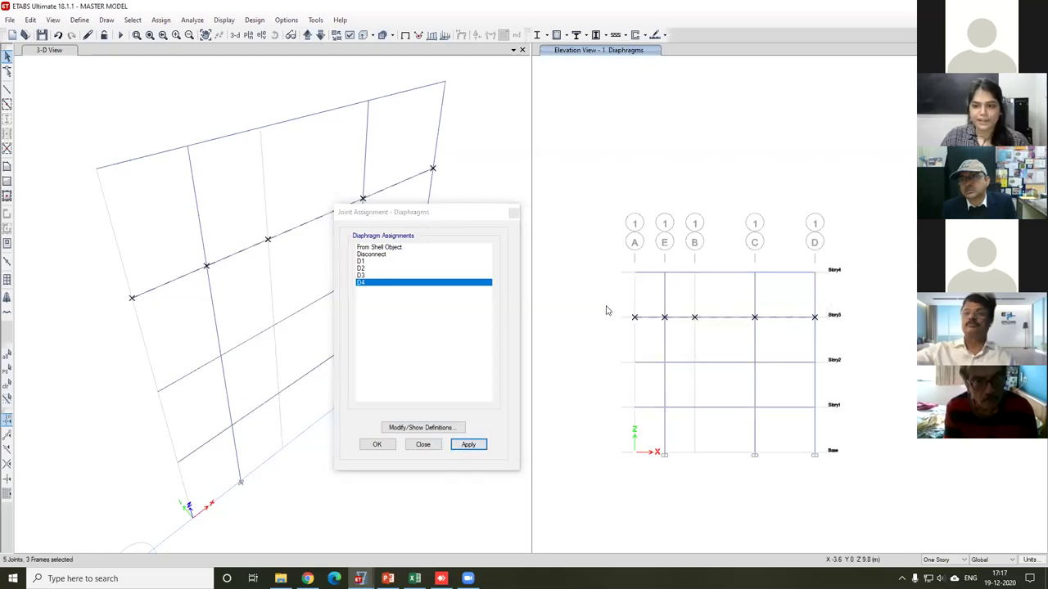
{"action": "left_click", "coordinate": [368, 276]}
{"action": "left_click", "coordinate": [467, 444]}
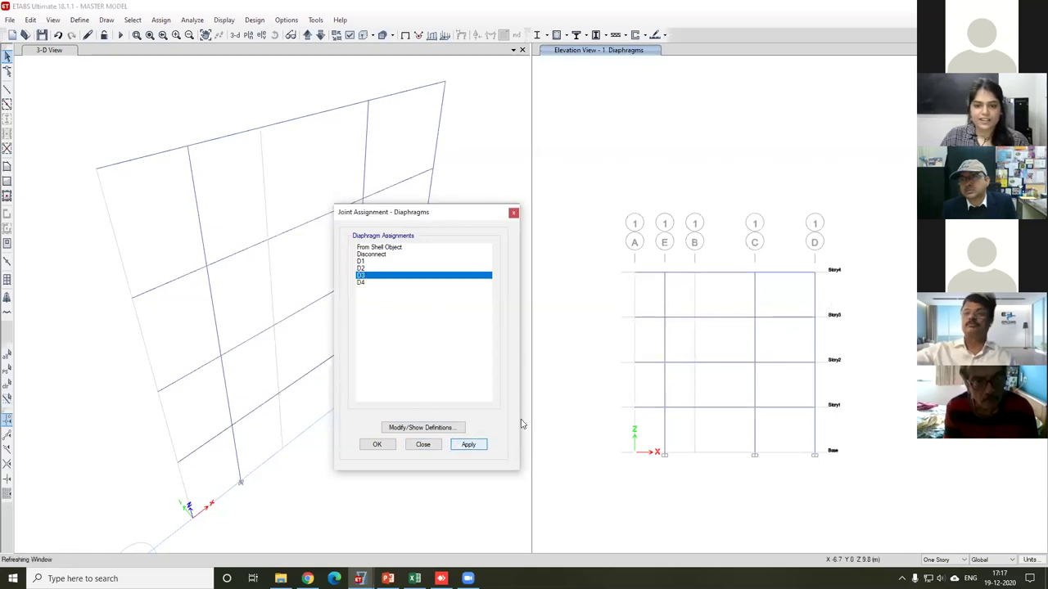
{"action": "left_click", "coordinate": [613, 329]}
{"action": "left_click_drag", "start_coordinate": [611, 365], "coordinate": [831, 376]}
{"action": "left_click", "coordinate": [378, 267]}
{"action": "left_click", "coordinate": [469, 445]}
Step: Assign diaphragm D1 to the Story1 joints and finish the joint diaphragm assignment
{"action": "left_click_drag", "start_coordinate": [625, 402], "coordinate": [830, 417]}
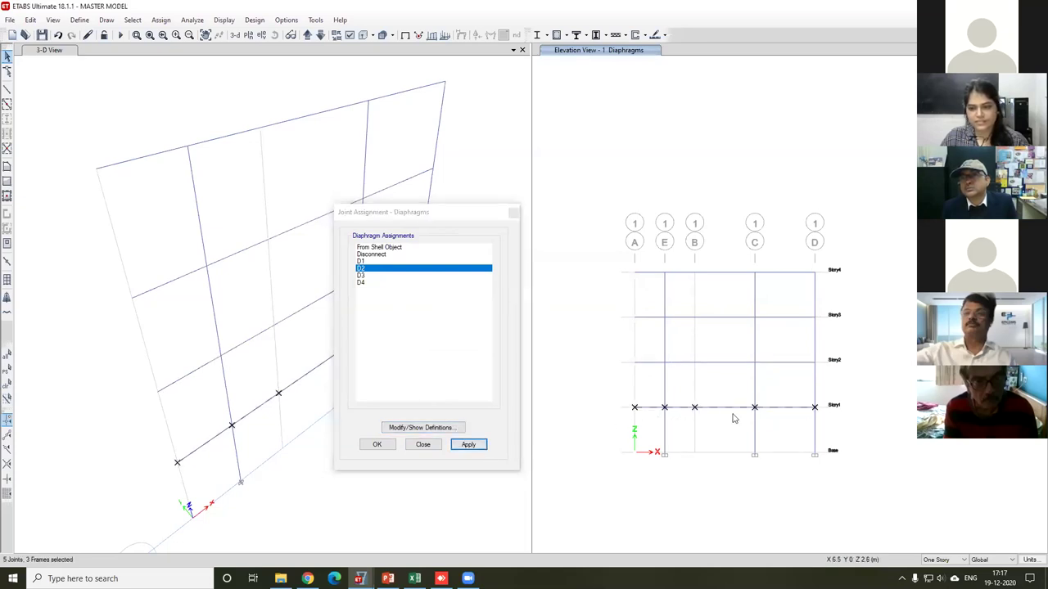
{"action": "left_click", "coordinate": [369, 262]}
{"action": "left_click", "coordinate": [465, 446]}
{"action": "left_click", "coordinate": [422, 445]}
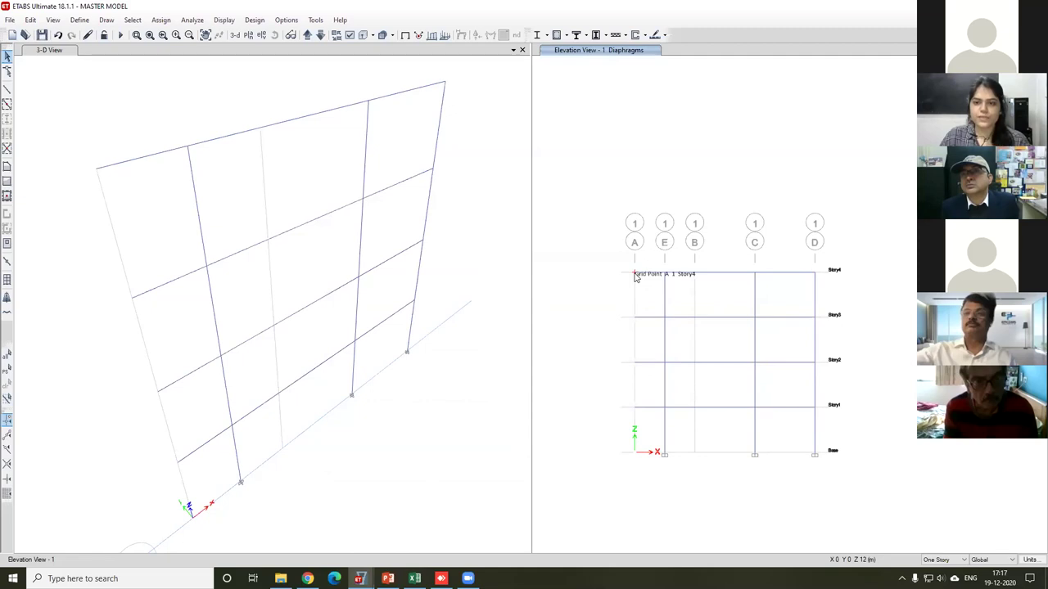
Step: Check the diaphragm assigned to one joint each at Story4, Story3 and Story2, and clear the joint selection
{"action": "right_click", "coordinate": [636, 276]}
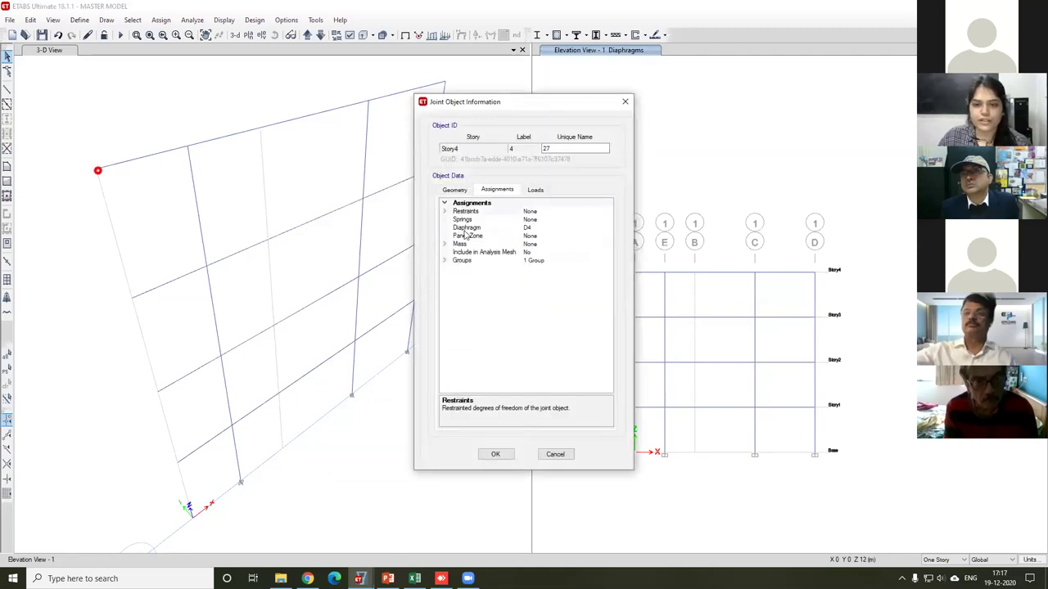
{"action": "left_click", "coordinate": [541, 229]}
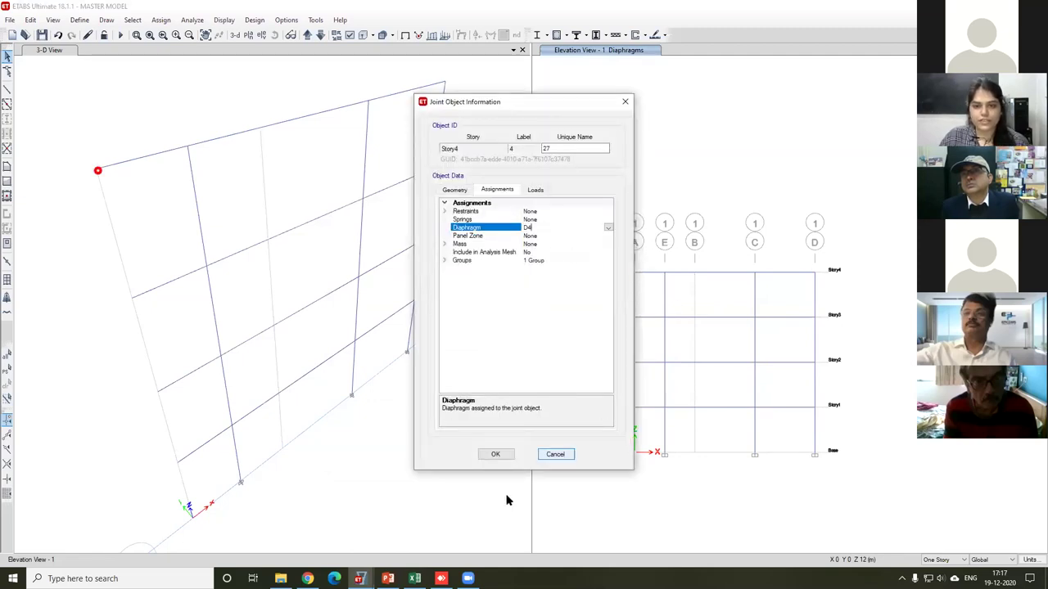
{"action": "left_click", "coordinate": [563, 455]}
{"action": "right_click", "coordinate": [664, 319]}
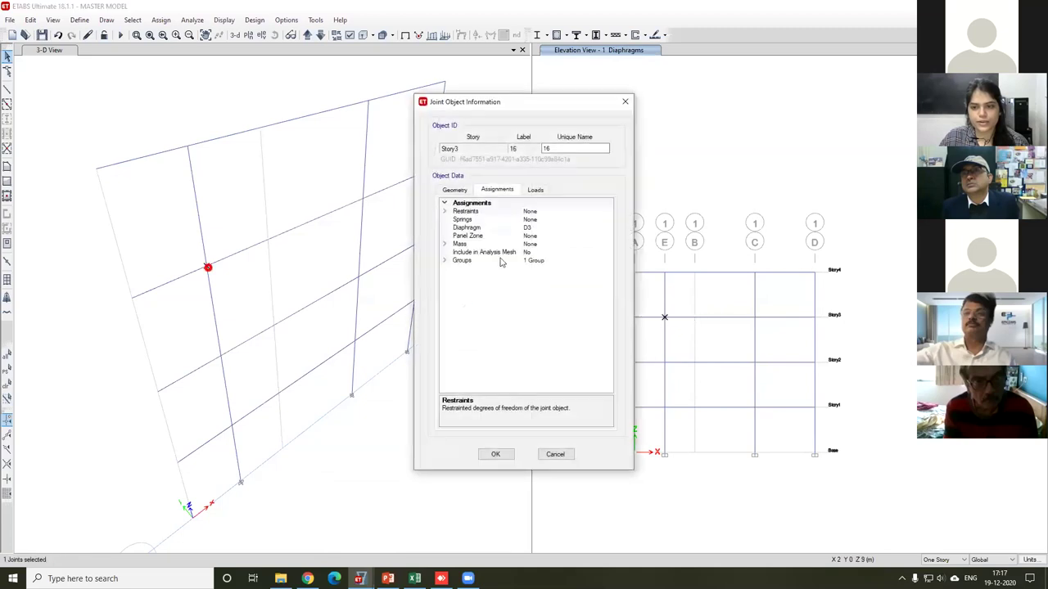
{"action": "left_click", "coordinate": [555, 455]}
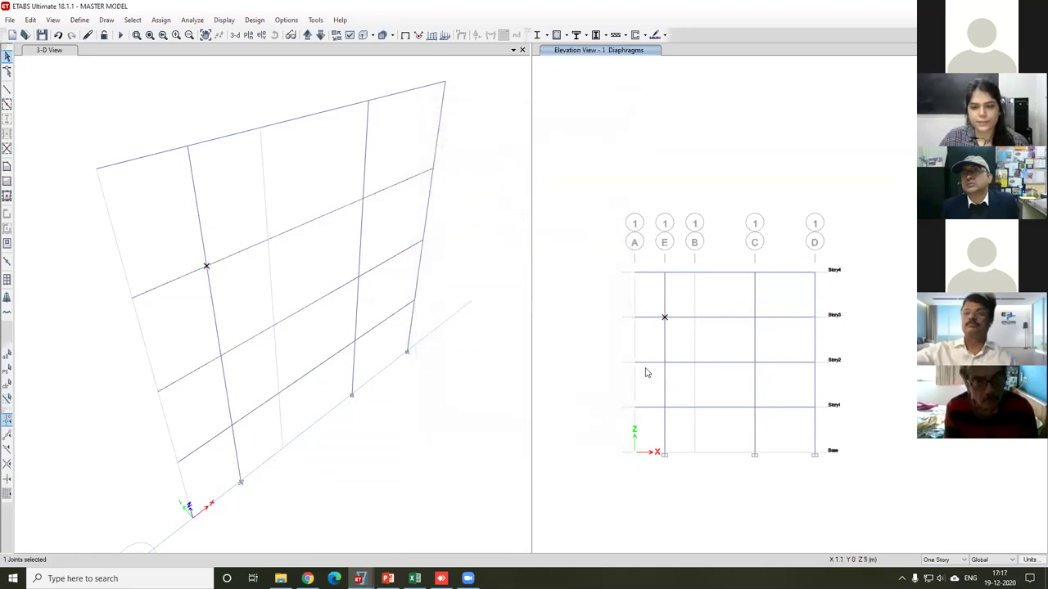
{"action": "right_click", "coordinate": [635, 365]}
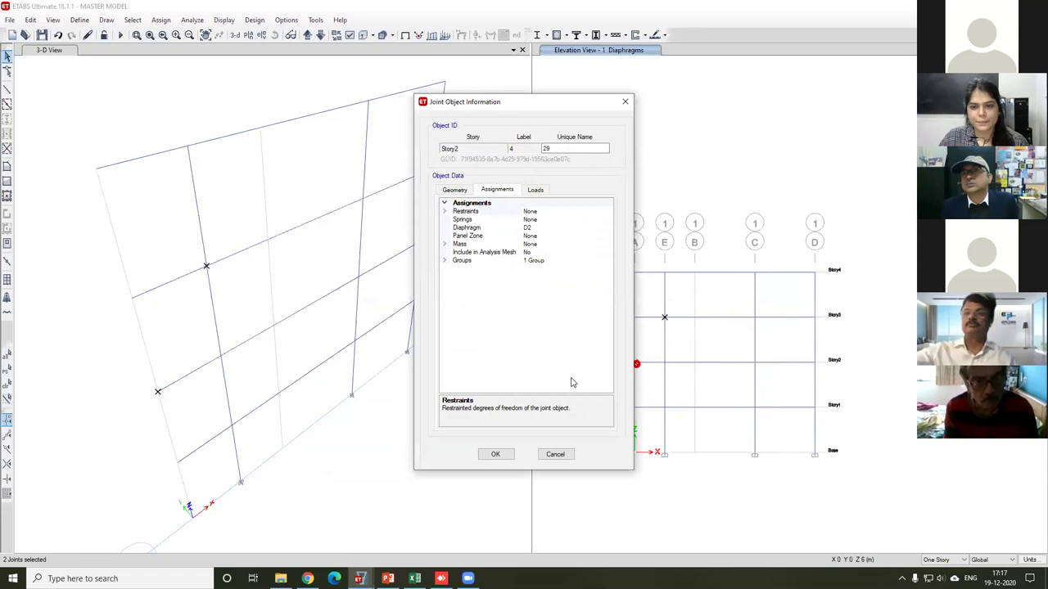
{"action": "left_click", "coordinate": [557, 455]}
{"action": "left_click", "coordinate": [635, 363]}
{"action": "left_click", "coordinate": [665, 318]}
Step: Switch to PowerPoint and go back through the frame element modelling slides to the Content slide
{"action": "left_click", "coordinate": [388, 579]}
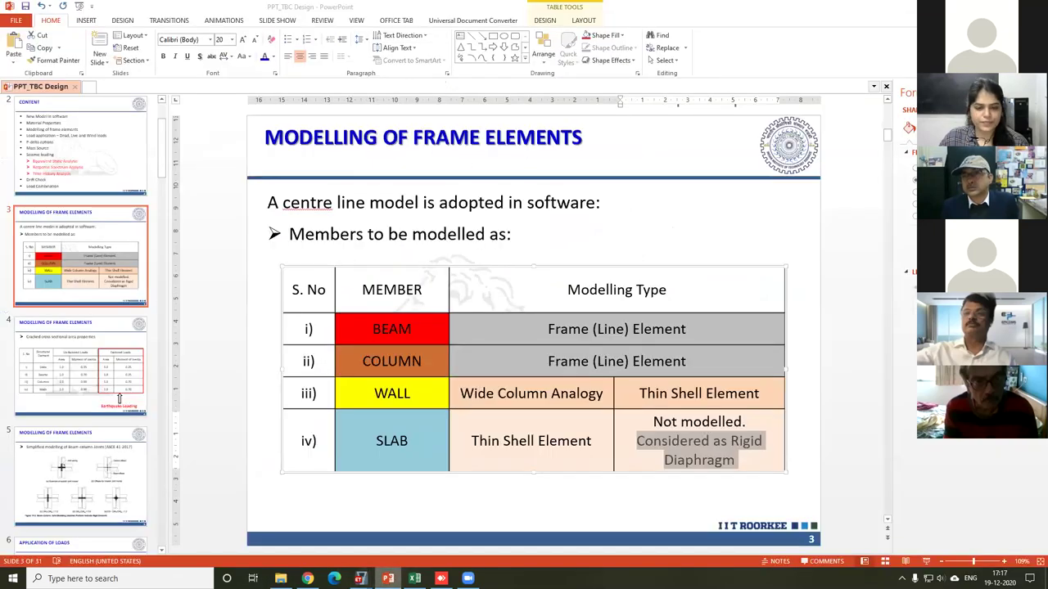
{"action": "scroll", "coordinate": [206, 426], "scroll_direction": "down", "scroll_amount": 2}
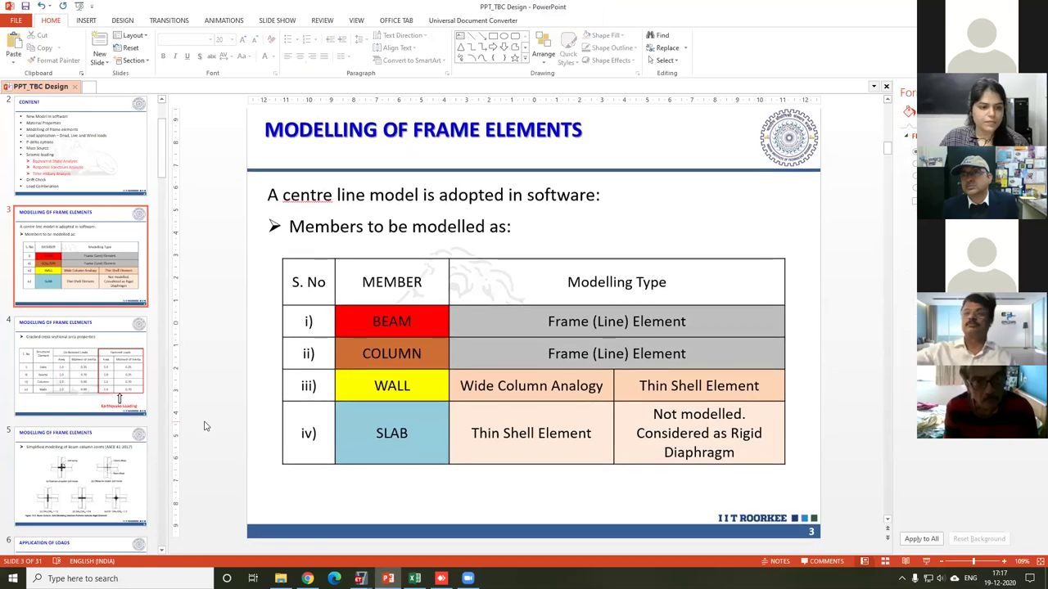
{"action": "scroll", "coordinate": [205, 426], "scroll_direction": "down", "scroll_amount": 2}
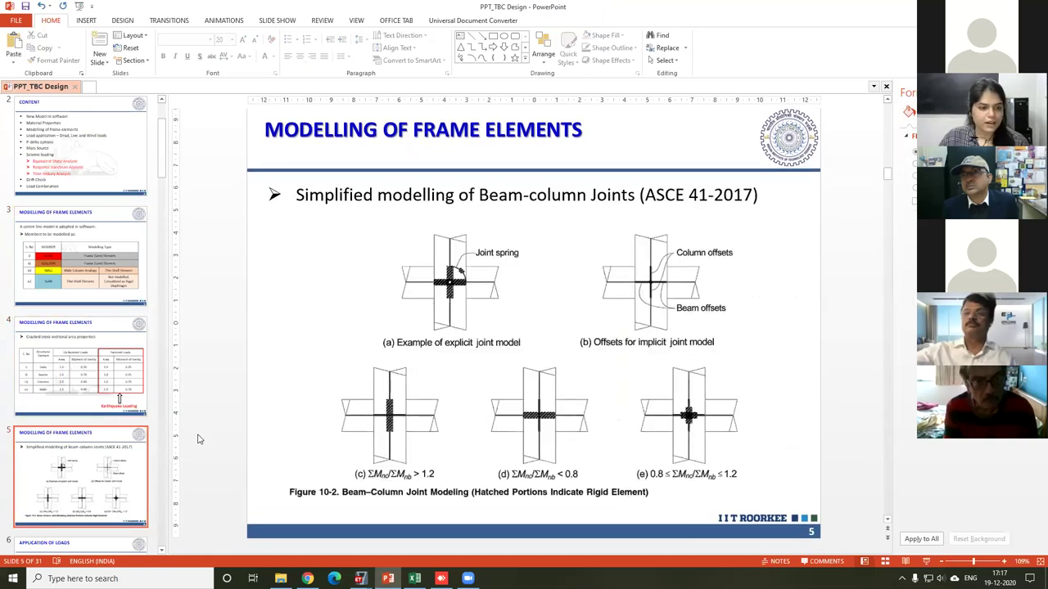
{"action": "scroll", "coordinate": [196, 435], "scroll_direction": "down", "scroll_amount": 2}
{"action": "scroll", "coordinate": [158, 209], "scroll_direction": "up", "scroll_amount": 4}
{"action": "scroll", "coordinate": [158, 210], "scroll_direction": "up", "scroll_amount": 3}
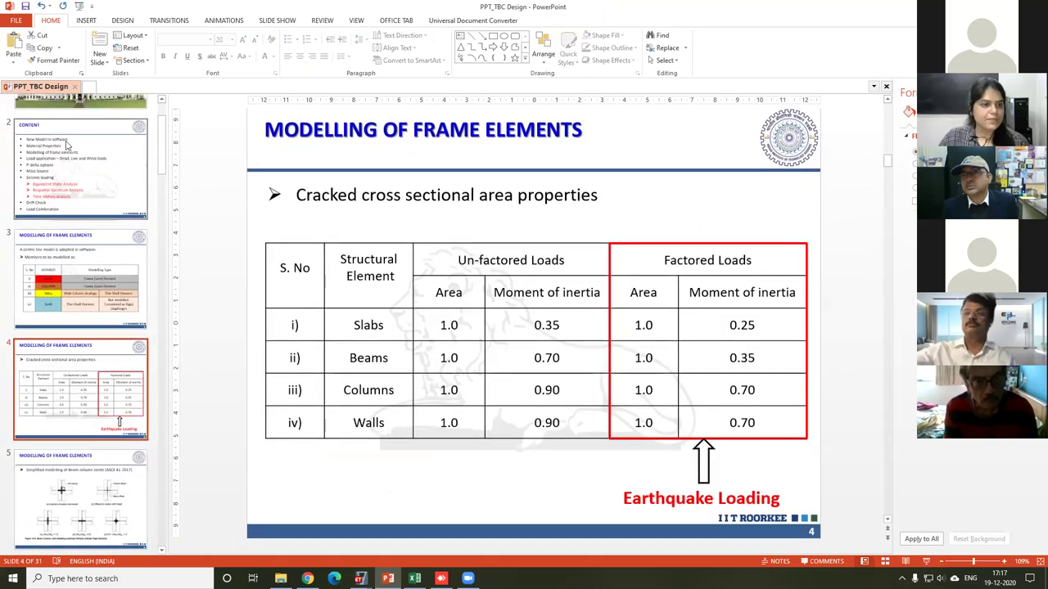
{"action": "left_click", "coordinate": [79, 199]}
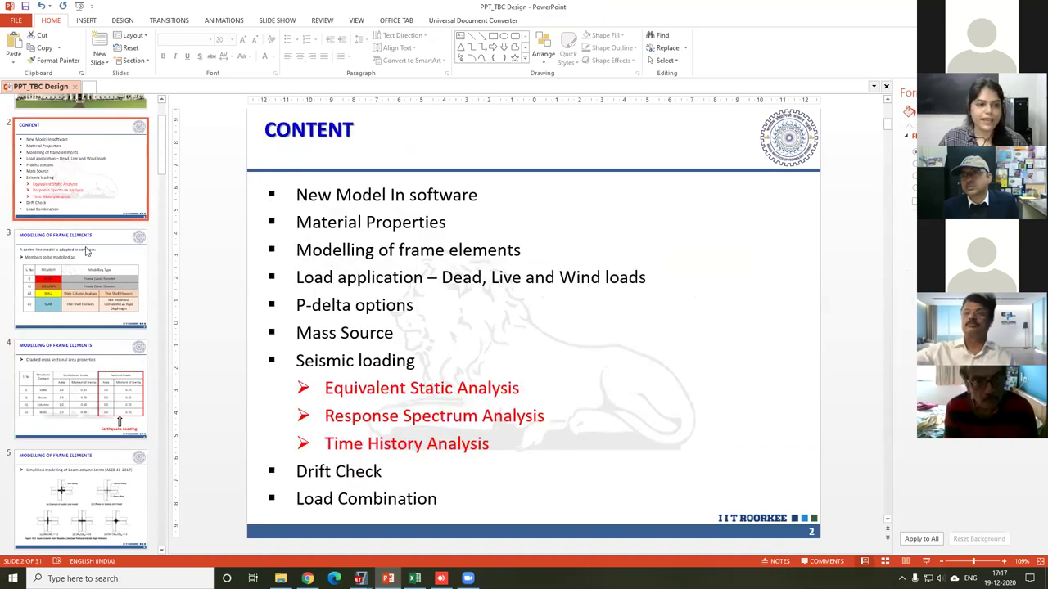
Step: View the Application of Loads slides on dead load and live load
{"action": "scroll", "coordinate": [82, 343], "scroll_direction": "down", "scroll_amount": 5}
{"action": "scroll", "coordinate": [83, 384], "scroll_direction": "down", "scroll_amount": 1}
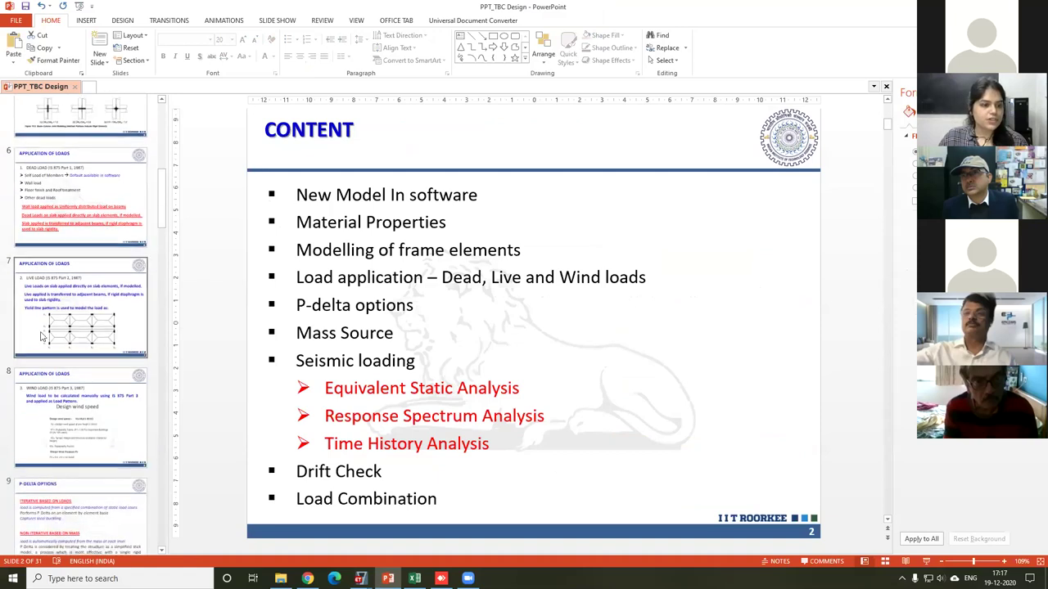
{"action": "left_click", "coordinate": [85, 210]}
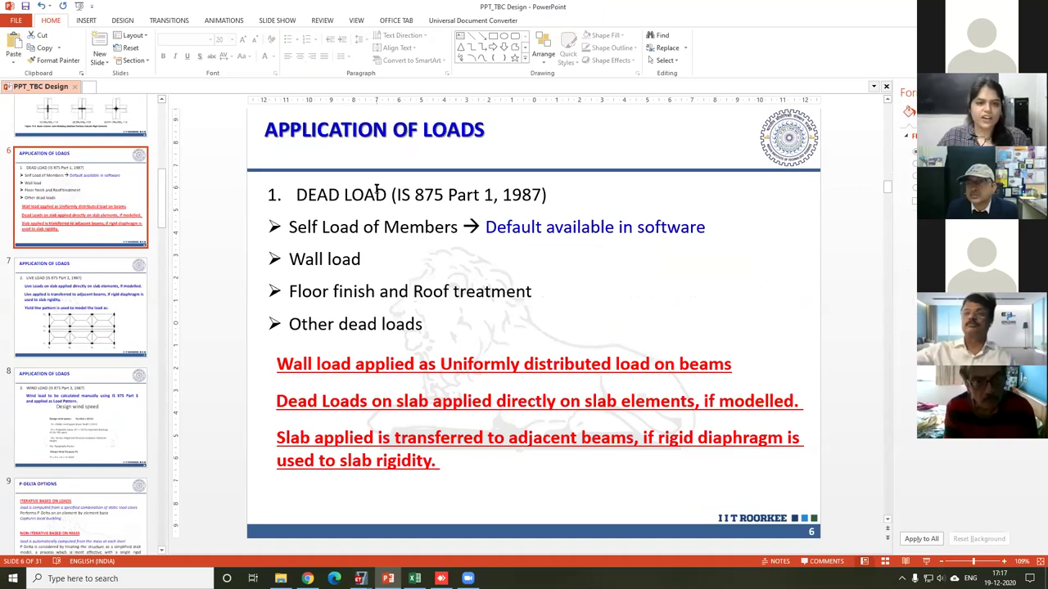
{"action": "left_click", "coordinate": [66, 312]}
Step: Display the Mass Source slide on seismic weight
{"action": "scroll", "coordinate": [42, 382], "scroll_direction": "down", "scroll_amount": 4}
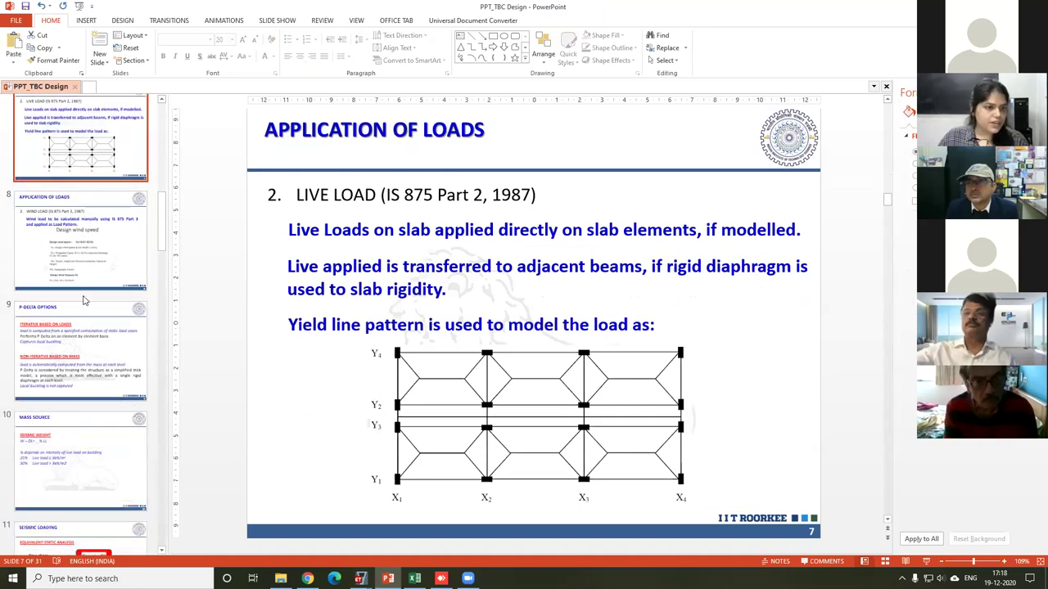
{"action": "scroll", "coordinate": [61, 425], "scroll_direction": "down", "scroll_amount": 3}
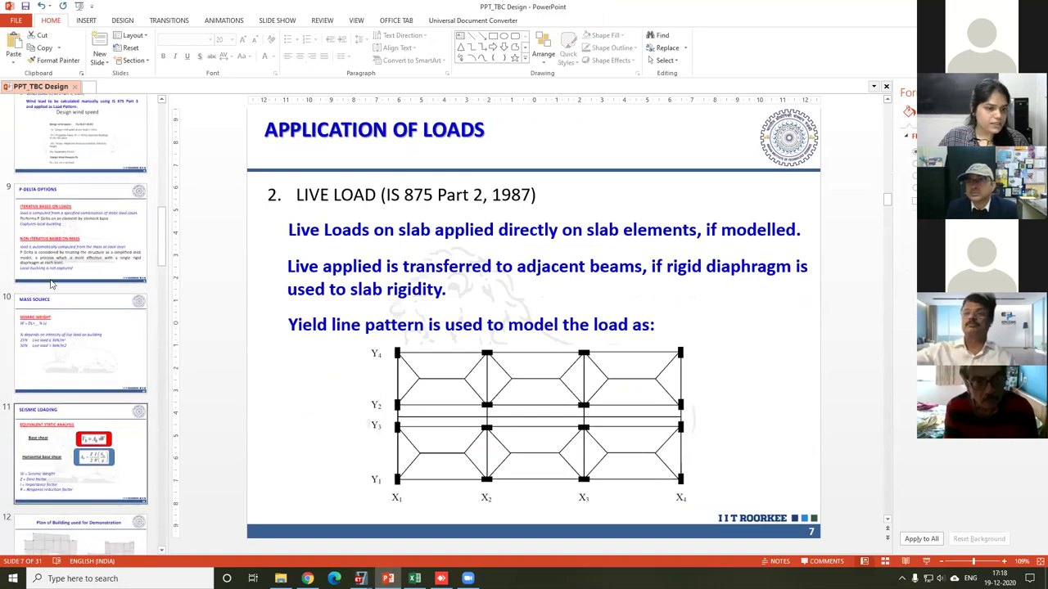
{"action": "left_click", "coordinate": [69, 326]}
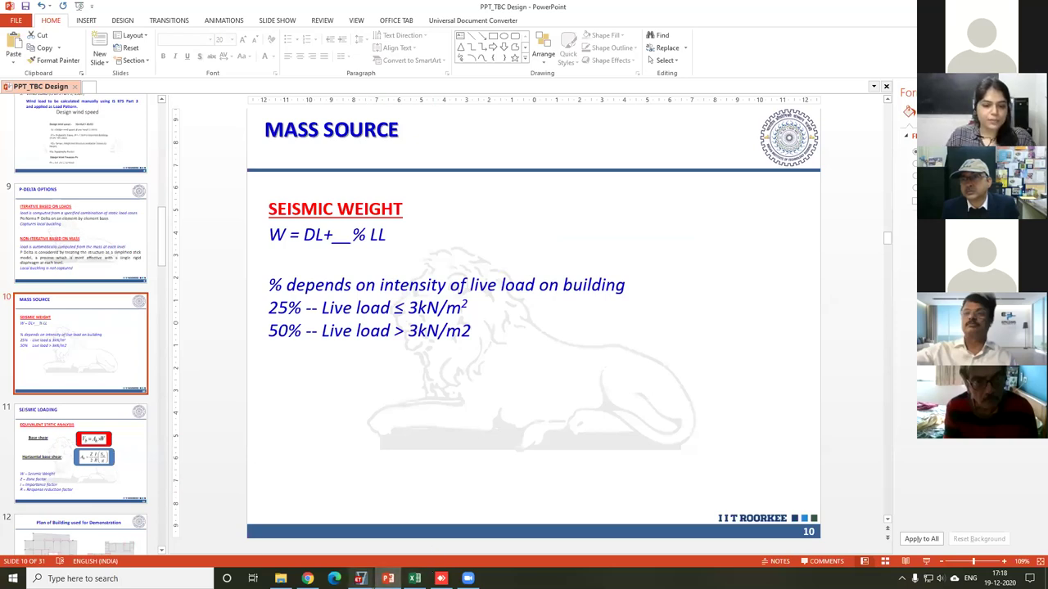
Step: Switch to the ETABS strength model and show the definition of mass source MsSrc1
{"action": "mouse_move", "coordinate": [360, 577]}
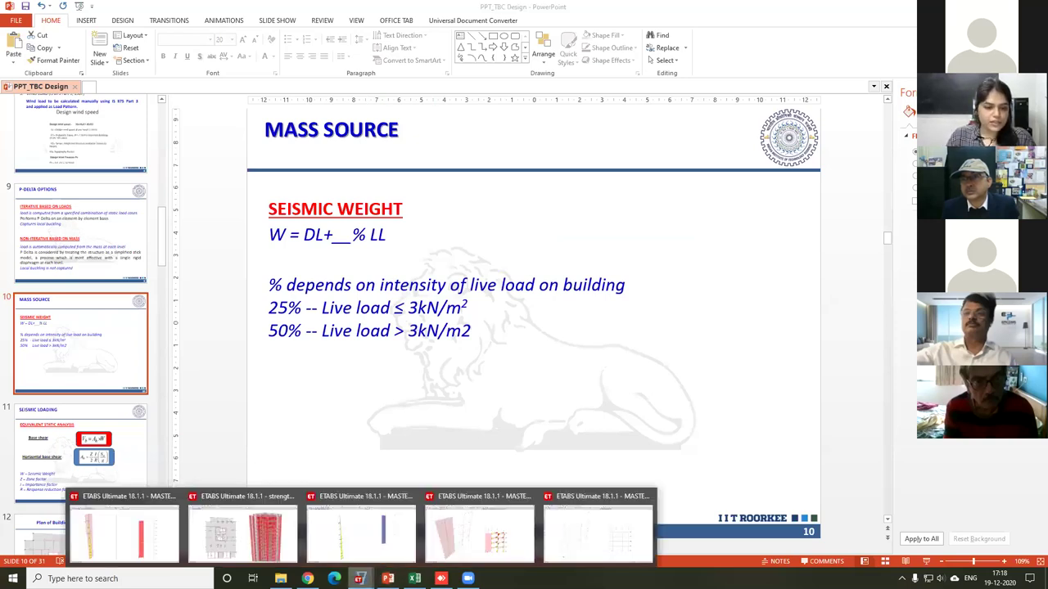
{"action": "left_click", "coordinate": [272, 529]}
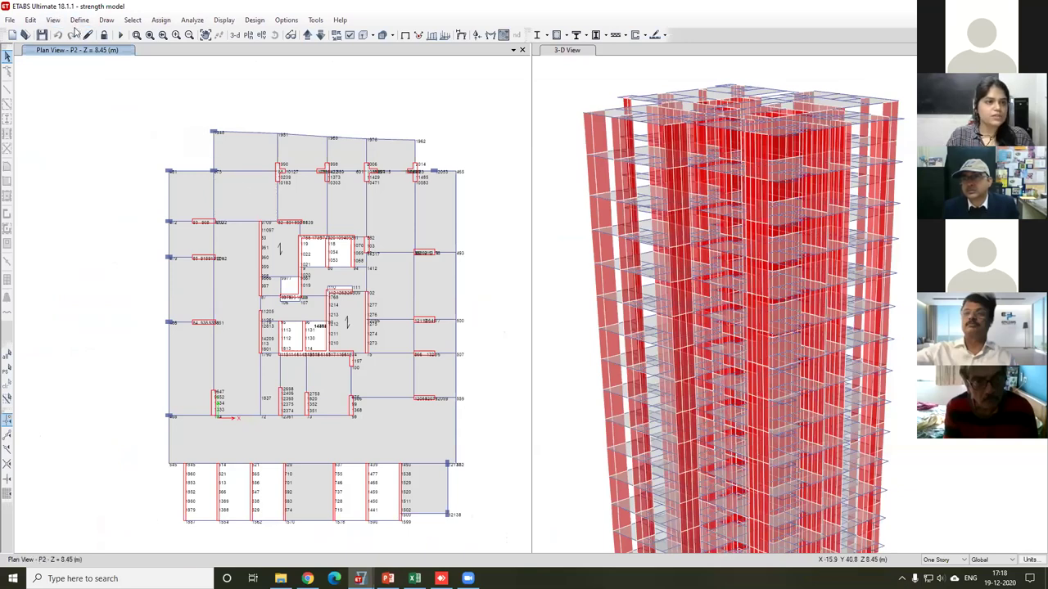
{"action": "left_click", "coordinate": [80, 20]}
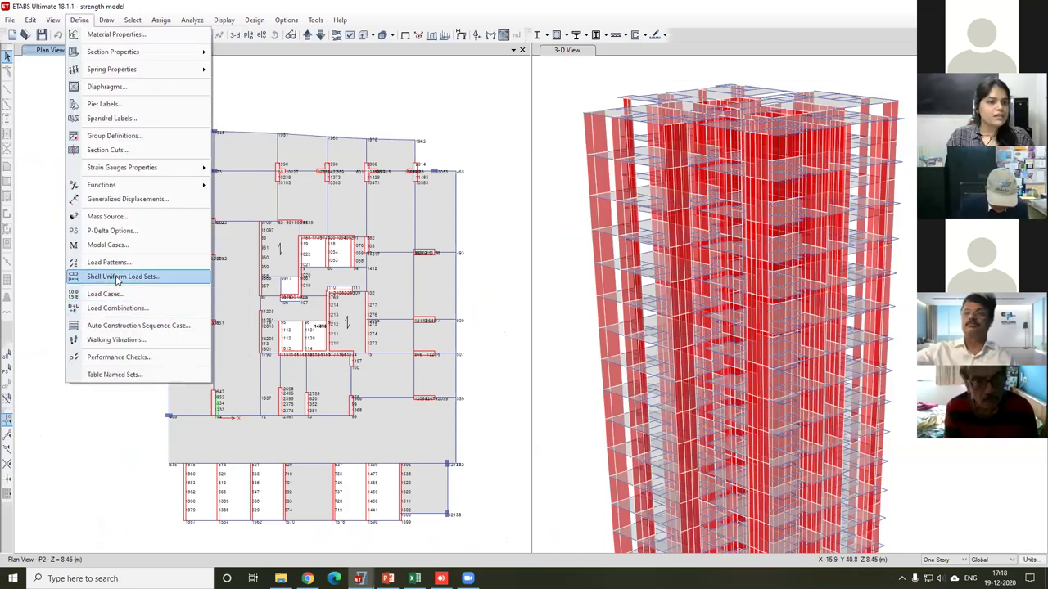
{"action": "left_click", "coordinate": [109, 216]}
{"action": "left_click", "coordinate": [576, 269]}
Step: Consult PowerPoint's Mass Source slide, return to the ETABS strength model, review MsSrc1's load pattern multipliers and close its data
{"action": "key", "text": "alt+Tab"}
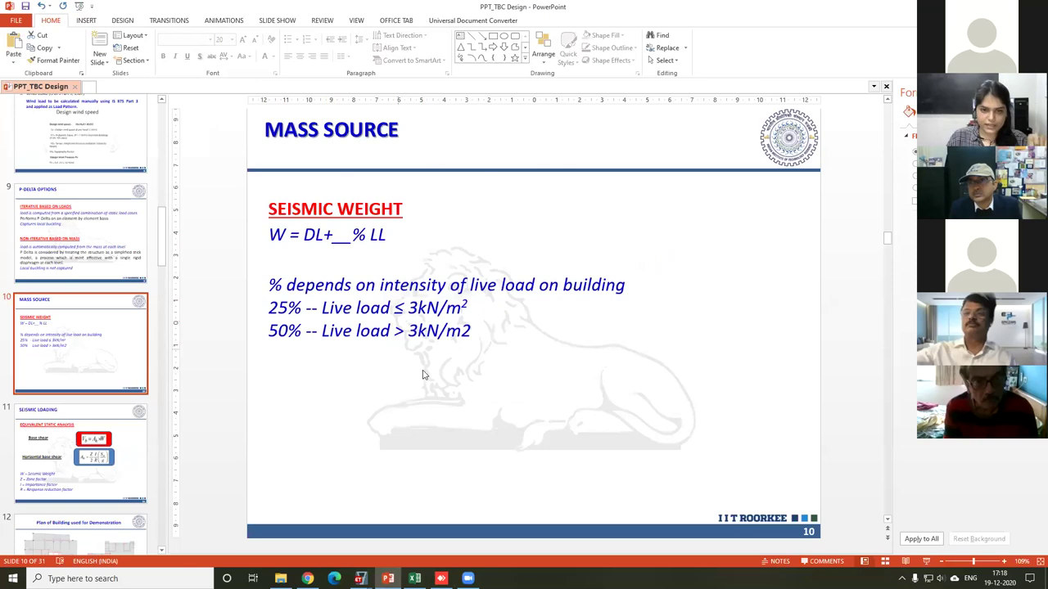
{"action": "mouse_move", "coordinate": [360, 579]}
{"action": "left_click", "coordinate": [268, 536]}
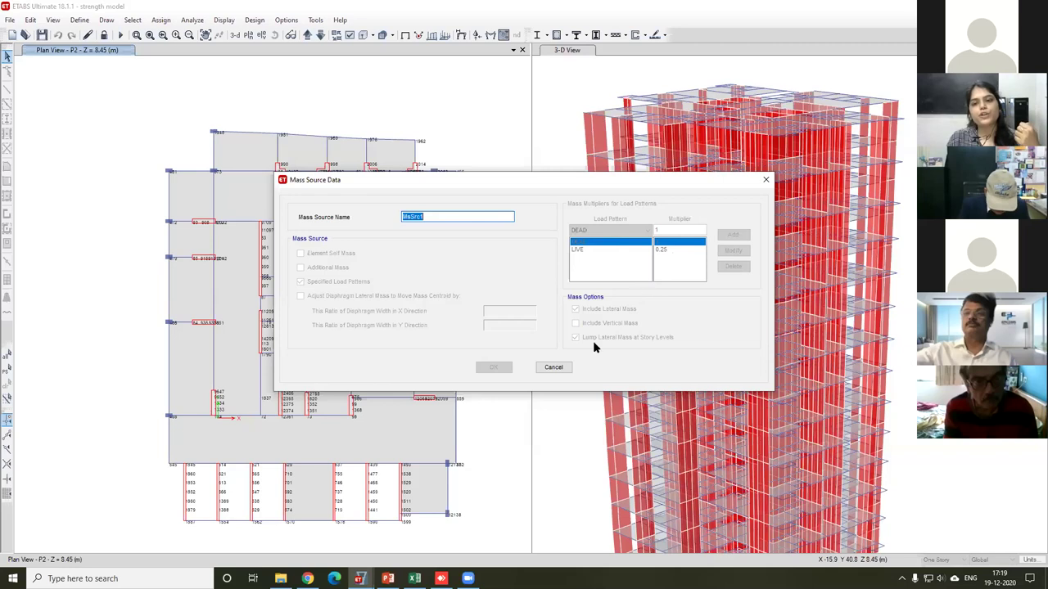
{"action": "left_click", "coordinate": [554, 367]}
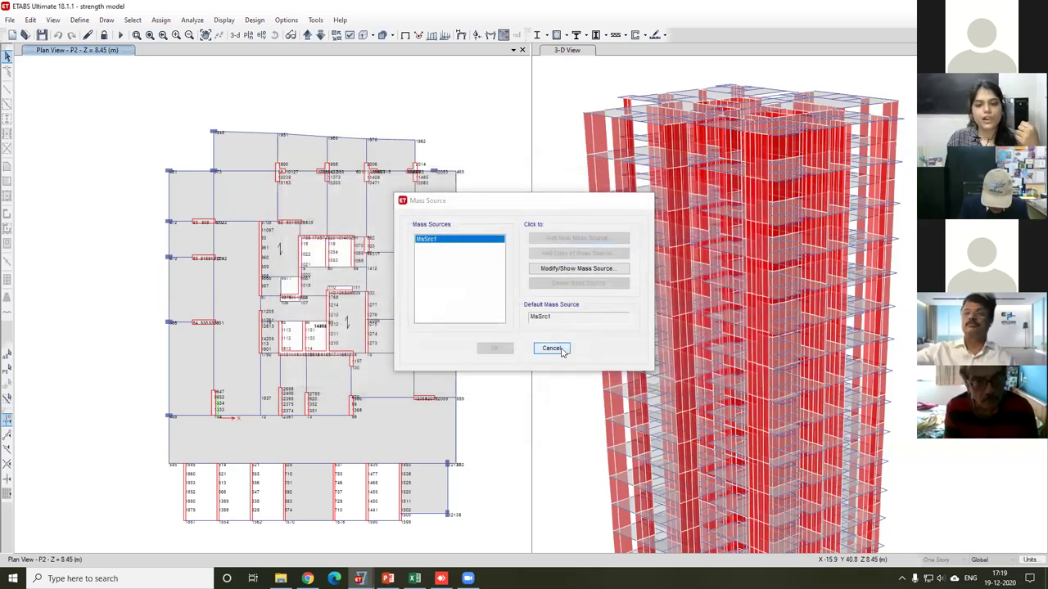
Step: Close the mass source list, switch to PowerPoint and display the Seismic Loading slide on equivalent static analysis
{"action": "left_click", "coordinate": [551, 348]}
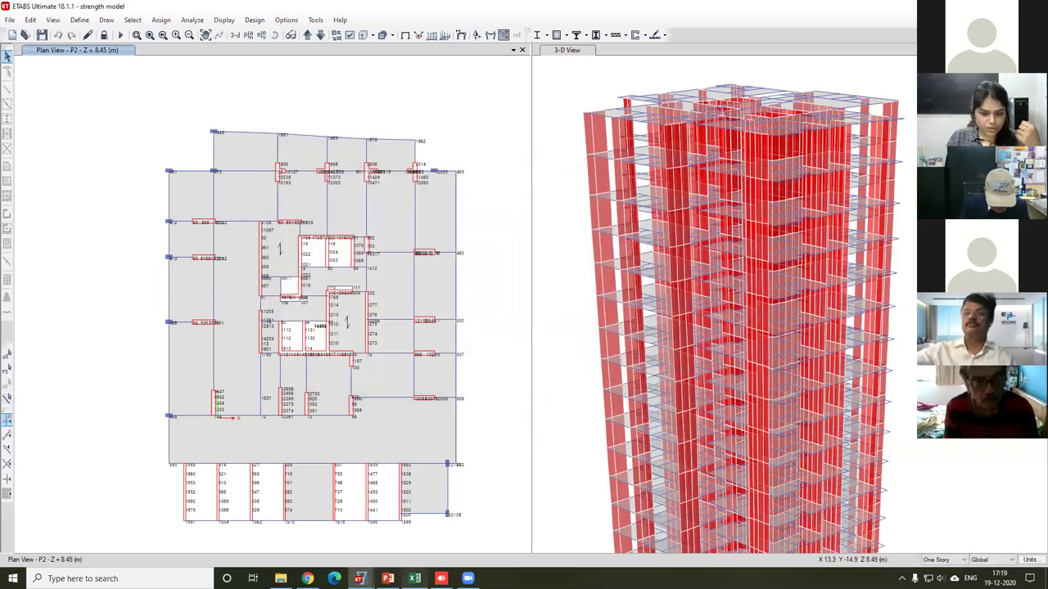
{"action": "left_click", "coordinate": [414, 579]}
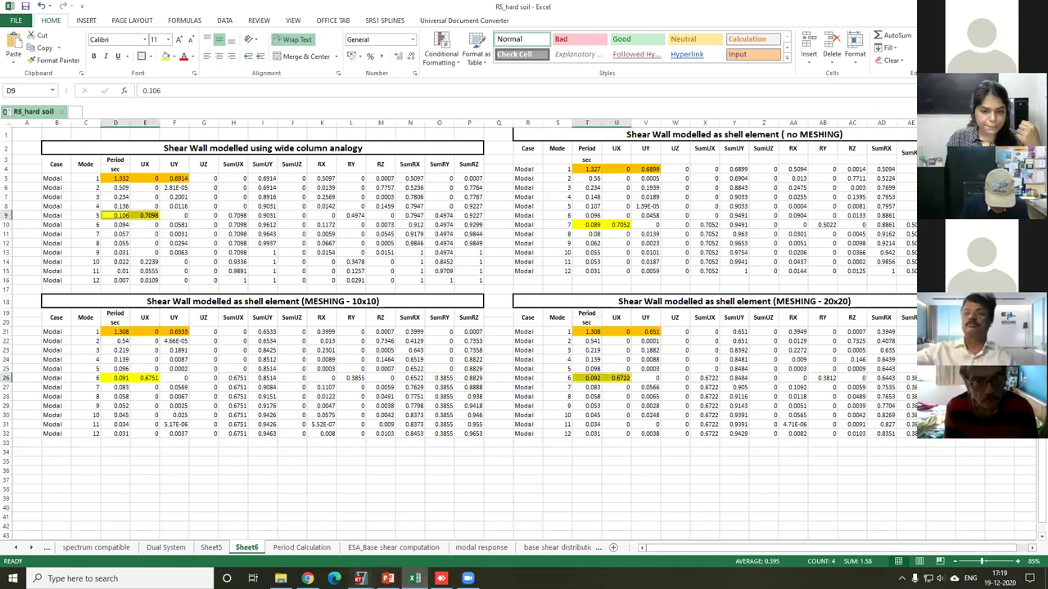
{"action": "mouse_move", "coordinate": [360, 579]}
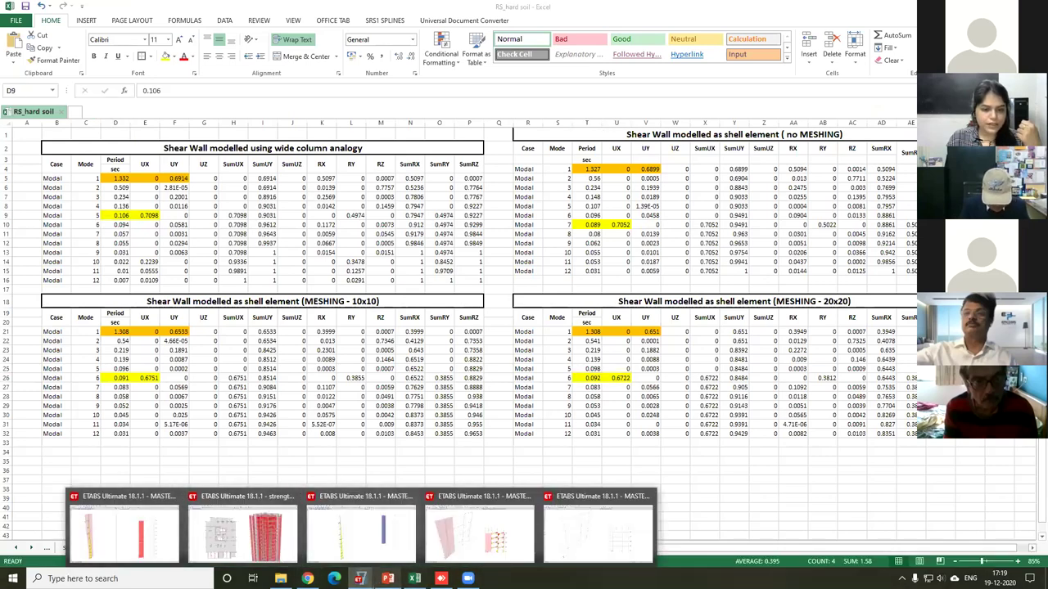
{"action": "left_click", "coordinate": [387, 579]}
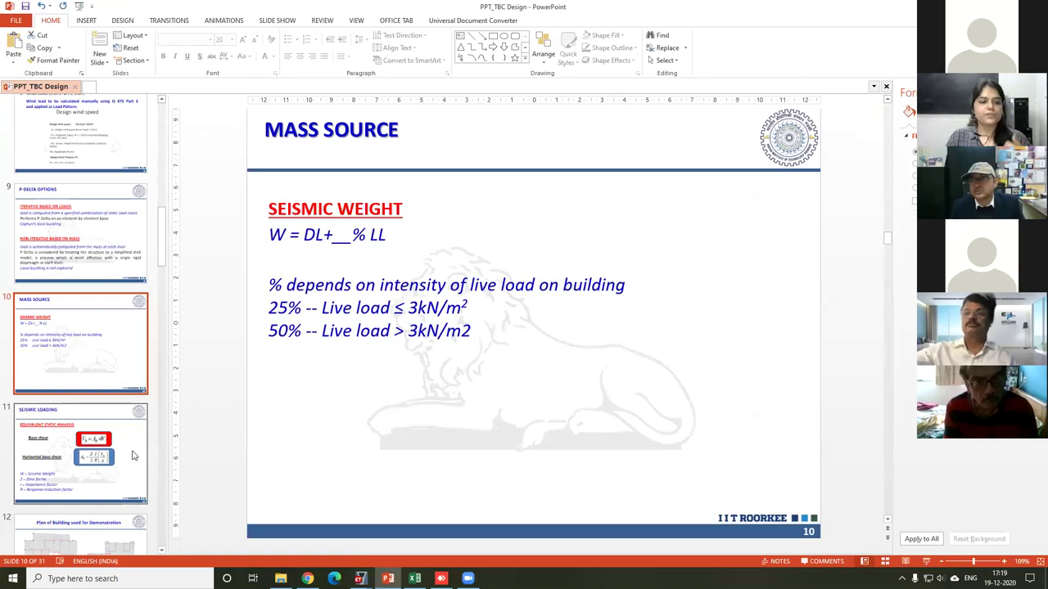
{"action": "left_click", "coordinate": [91, 448]}
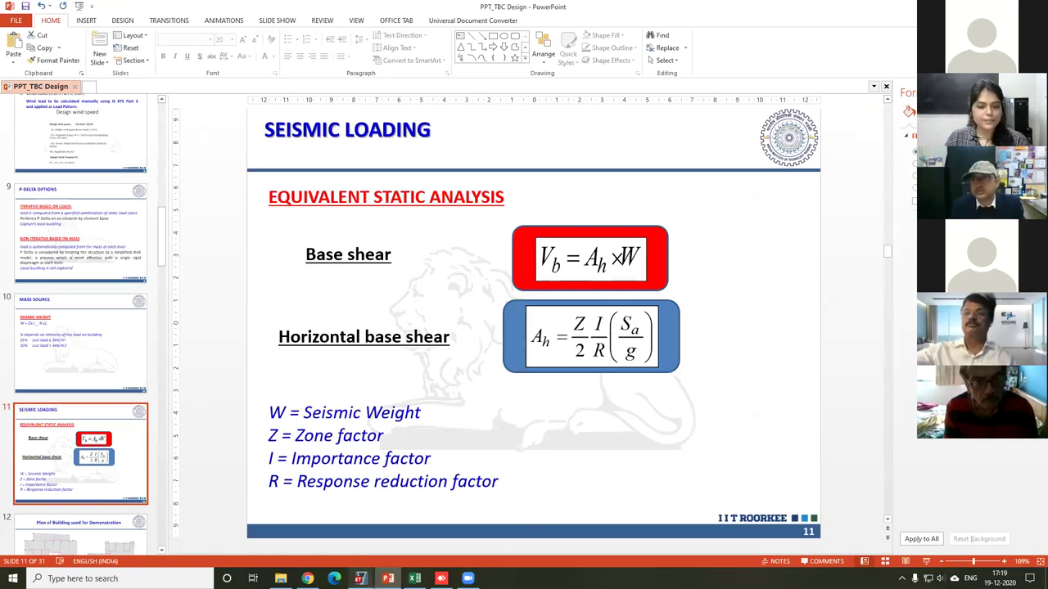
Step: Switch to ETABS and bring up the strength model with its plan and 3-D views
{"action": "mouse_move", "coordinate": [360, 579]}
{"action": "left_click", "coordinate": [511, 542]}
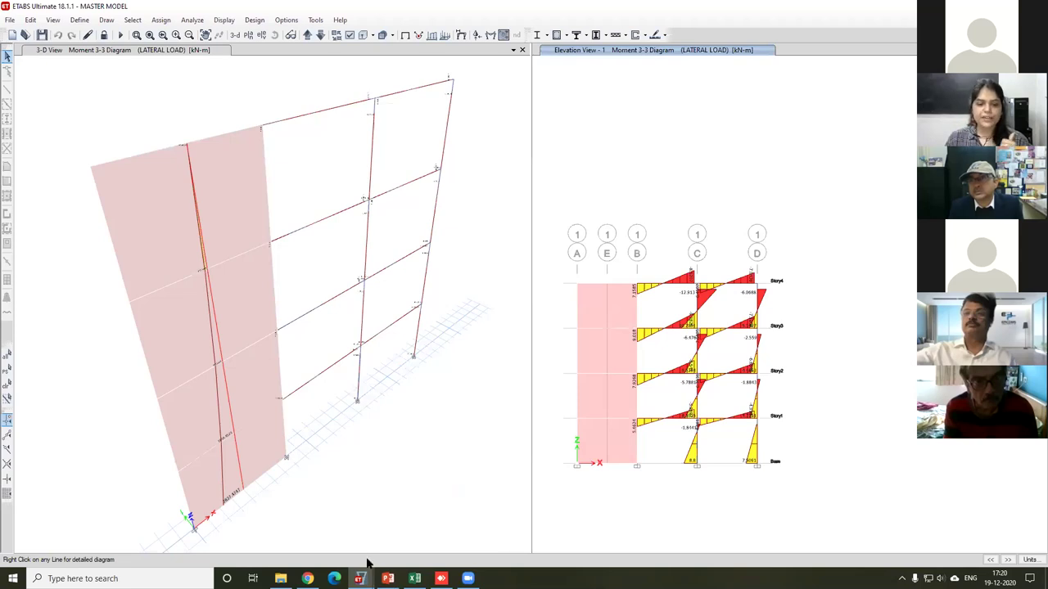
{"action": "mouse_move", "coordinate": [360, 578]}
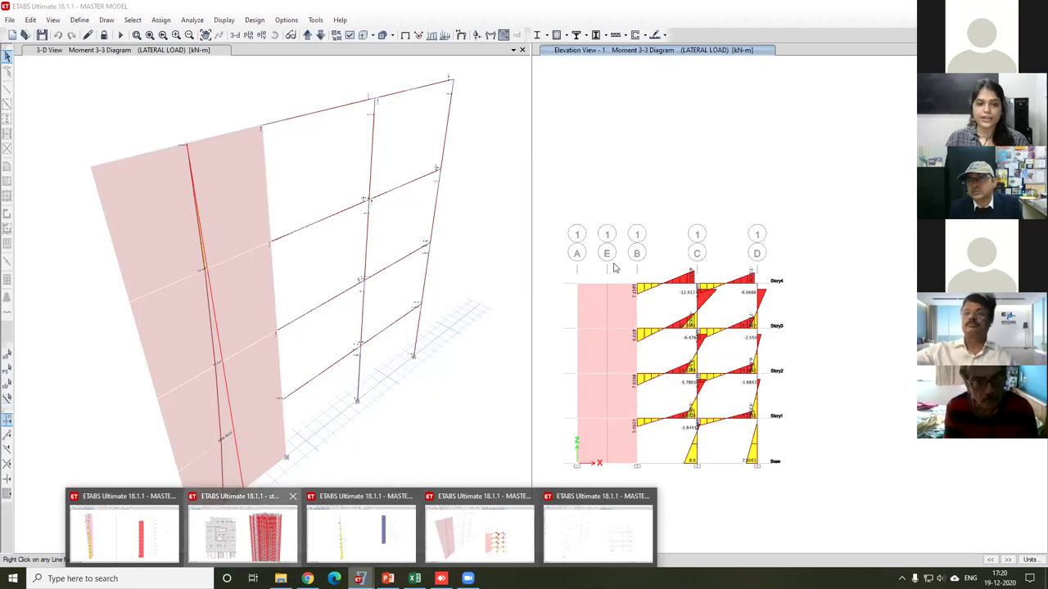
{"action": "left_click", "coordinate": [241, 533]}
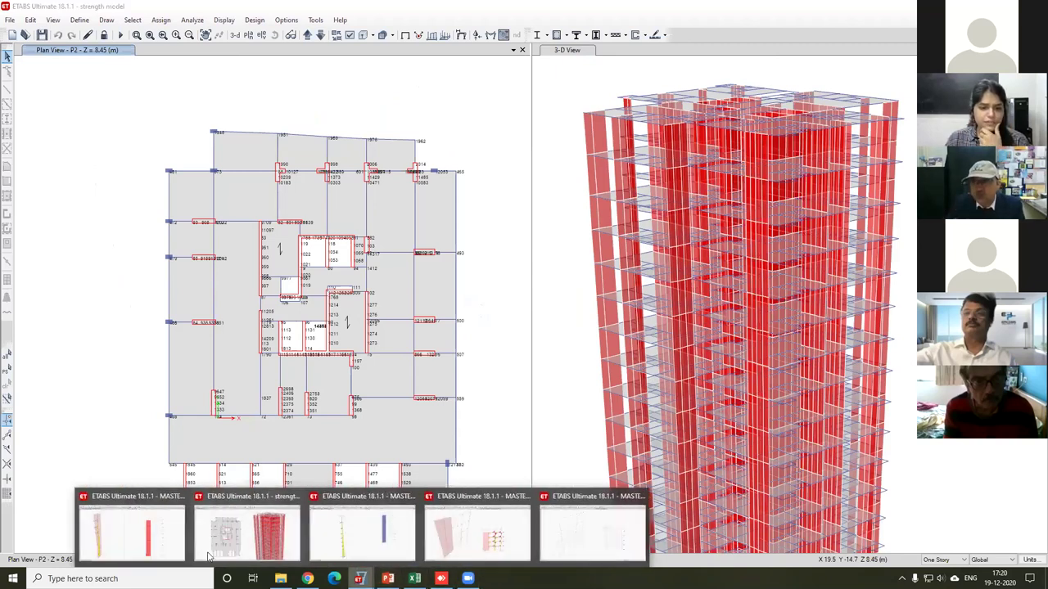
Step: Return to PowerPoint and review the base shear formulas and factor definitions on the Seismic Loading slide
{"action": "left_click", "coordinate": [388, 579]}
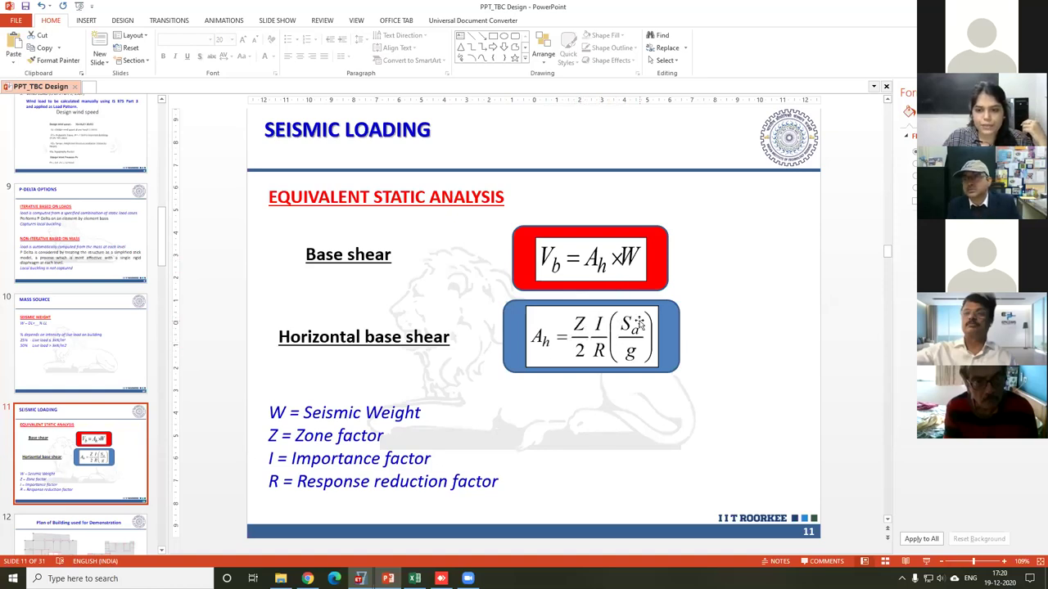
{"action": "left_click", "coordinate": [620, 429]}
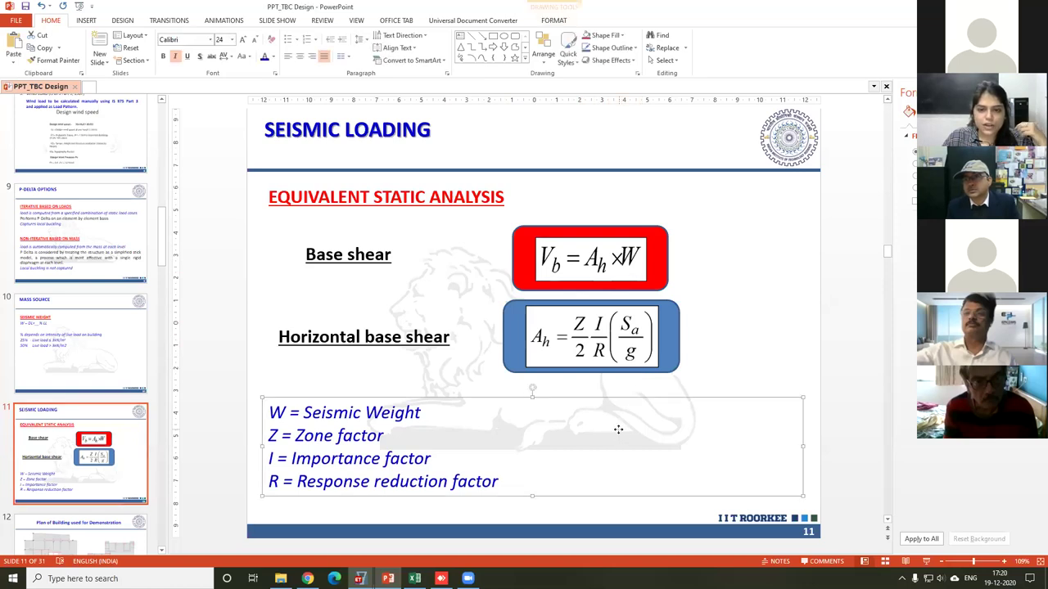
{"action": "left_click", "coordinate": [732, 383]}
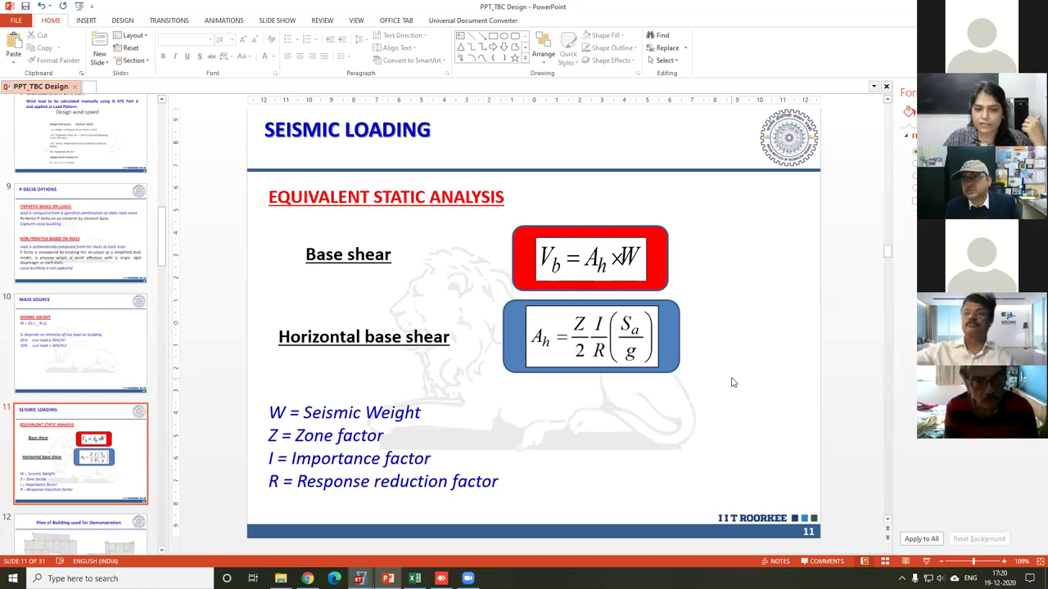
{"action": "scroll", "coordinate": [733, 382], "scroll_direction": "down", "scroll_amount": 1}
{"action": "scroll", "coordinate": [598, 323], "scroll_direction": "up", "scroll_amount": 1}
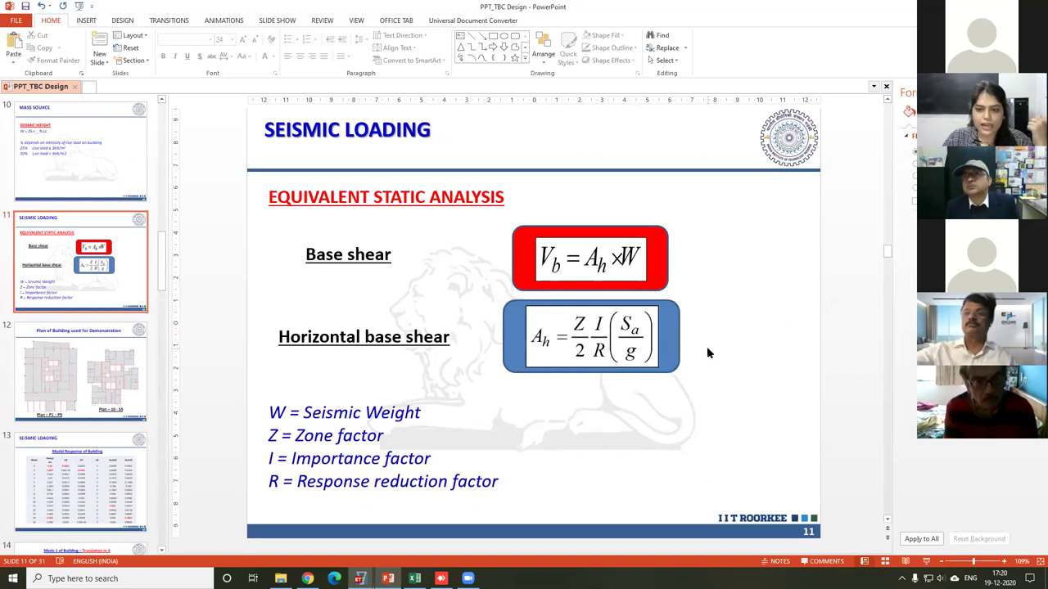
Step: Consult the ETABS strength model, return to PowerPoint and display the Plan of Building used for Demonstration slide
{"action": "mouse_move", "coordinate": [359, 579]}
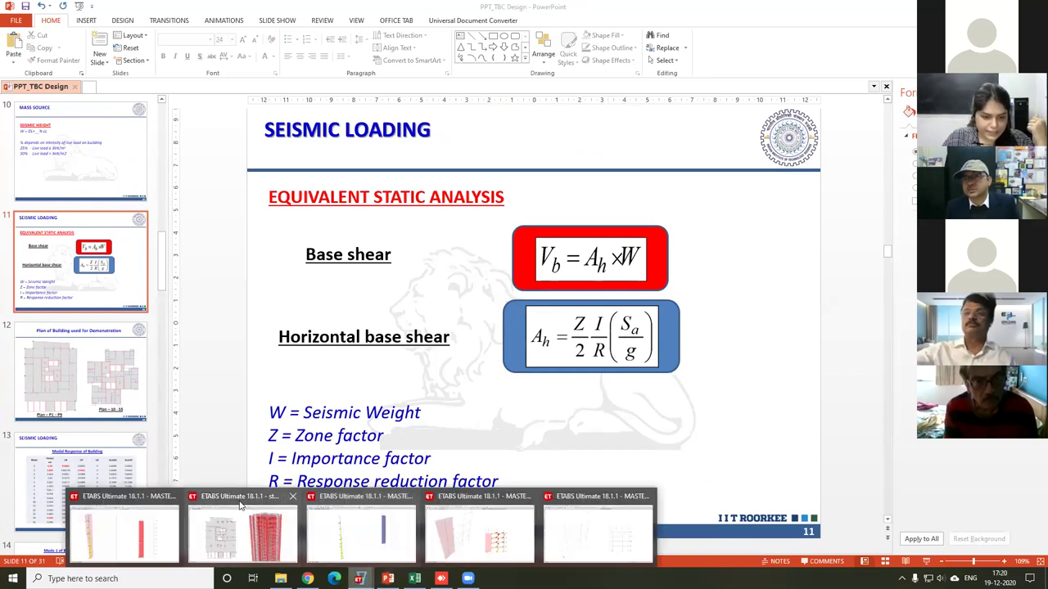
{"action": "left_click", "coordinate": [246, 530]}
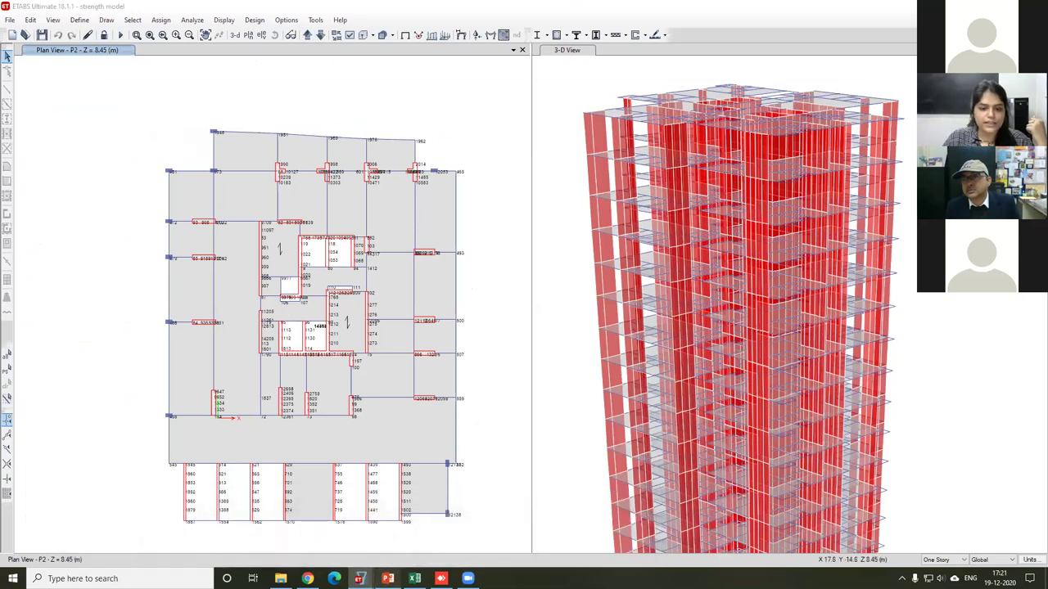
{"action": "left_click", "coordinate": [388, 579]}
{"action": "left_click", "coordinate": [109, 411]}
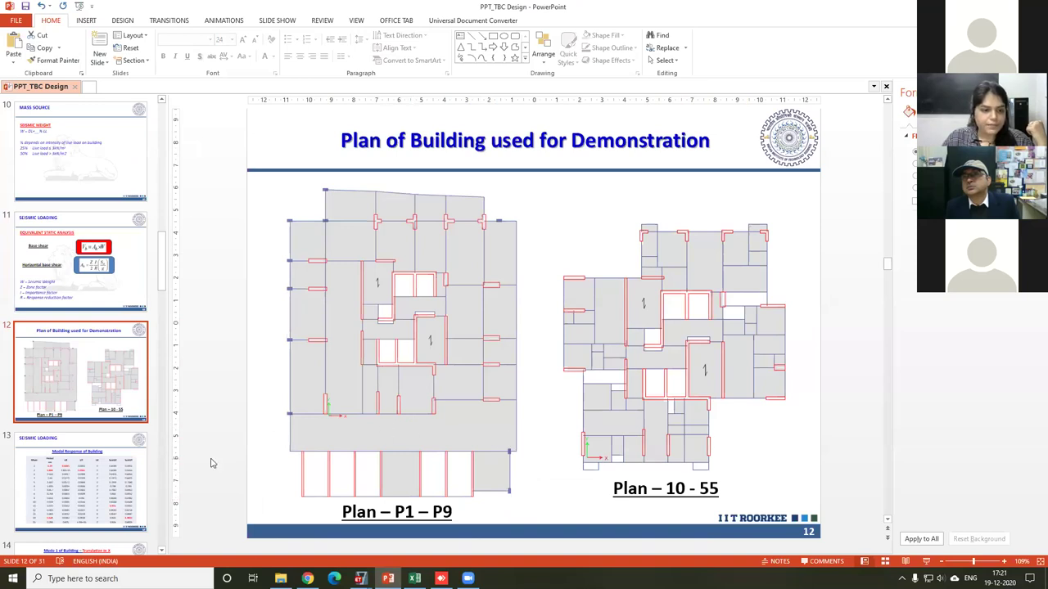
Step: Display the Modal Response of Building slide and highlight the mode 1 period in its table
{"action": "scroll", "coordinate": [217, 425], "scroll_direction": "down", "scroll_amount": 1}
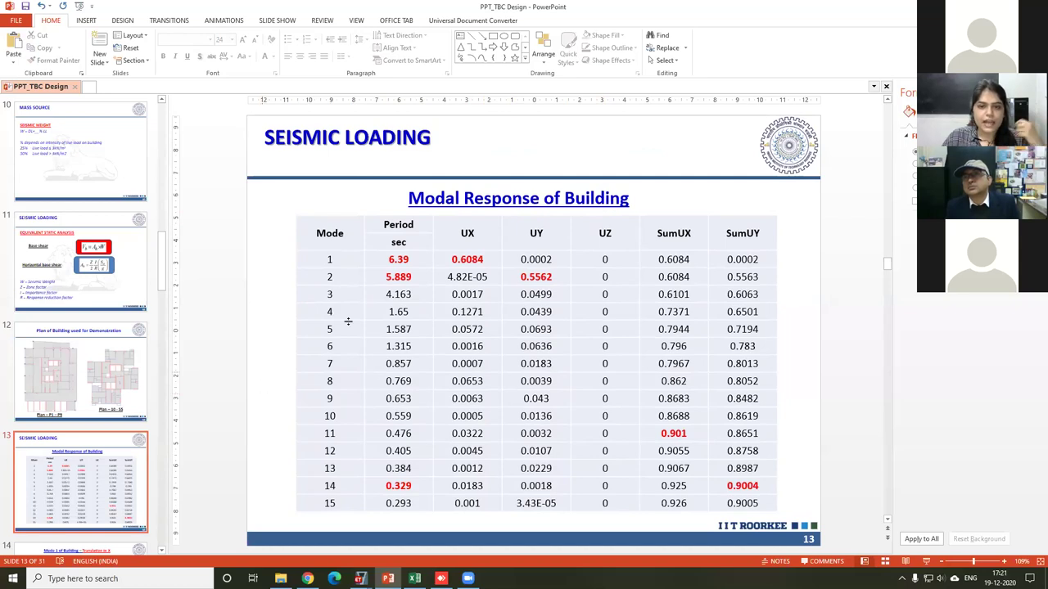
{"action": "left_click_drag", "start_coordinate": [418, 261], "coordinate": [379, 260]}
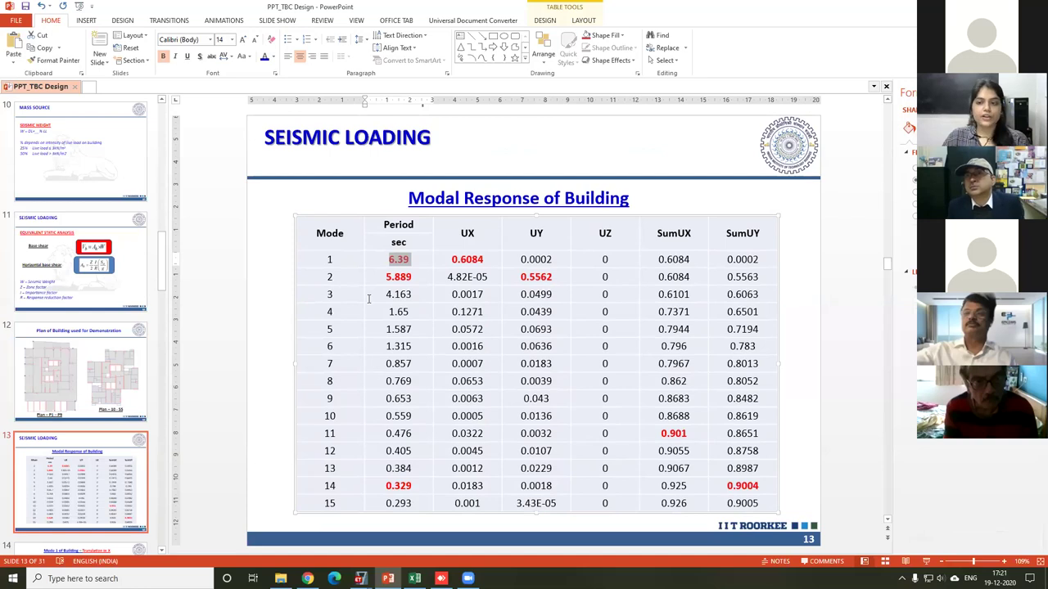